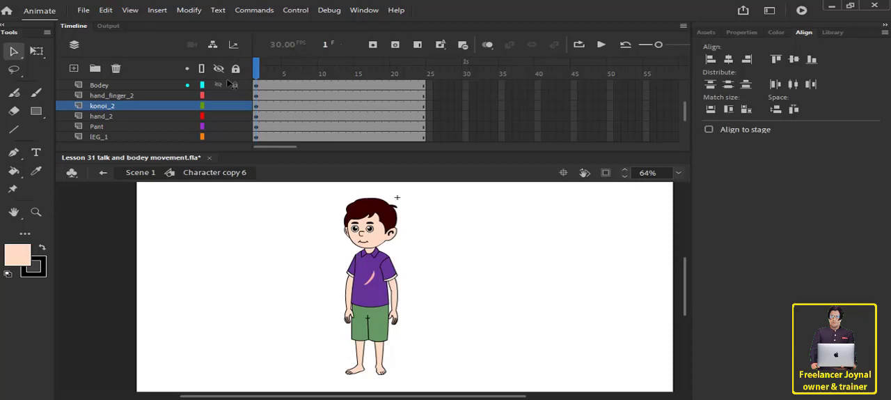
Move the whole character slightly to its left in the parent scene and reopen its symbol for editing.
click(377, 291)
scroll(449, 121, up, 2)
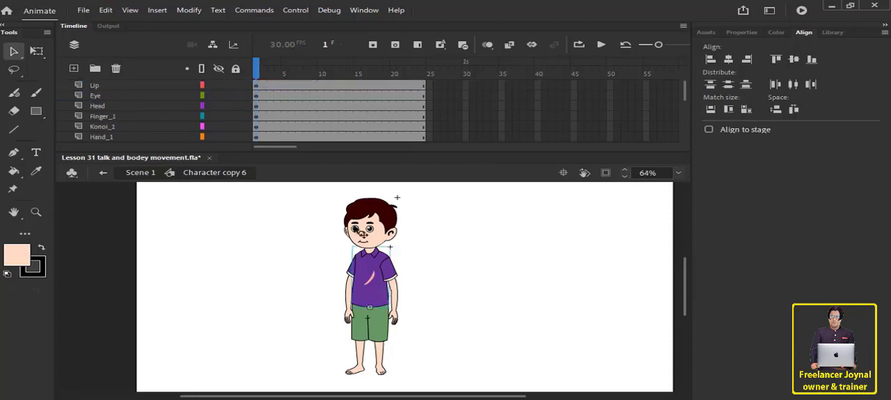
double_click(232, 239)
drag(387, 278, 369, 282)
double_click(369, 282)
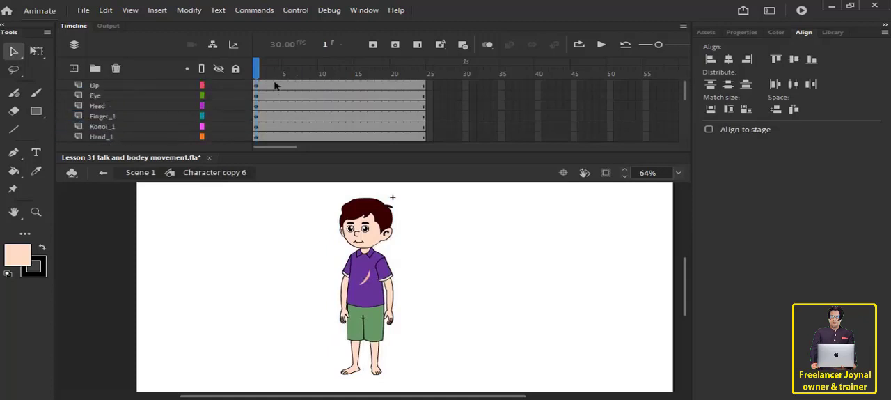
Add a new layer above the Lip layer and select its first frame.
click(153, 86)
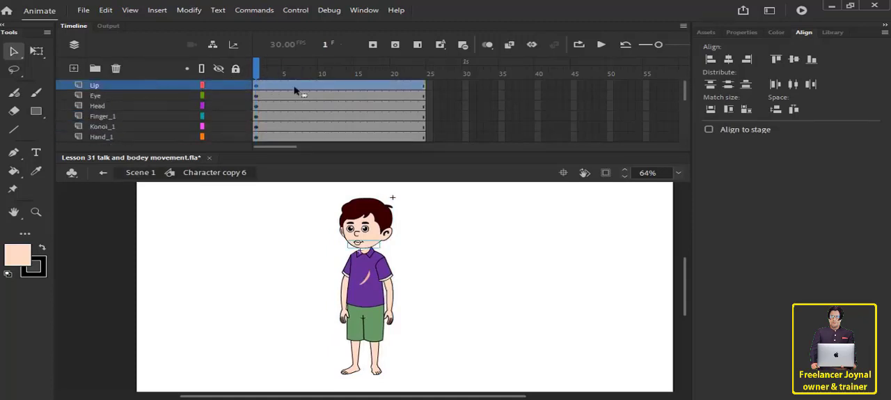
click(75, 70)
click(255, 86)
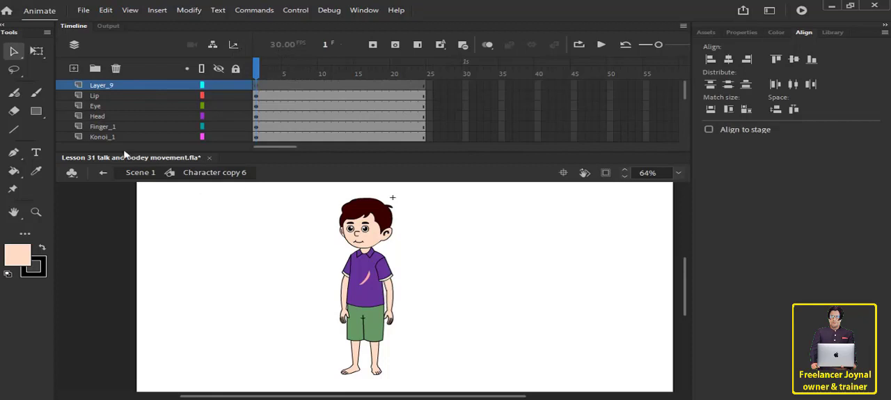
Import Marker 01.wav to the stage without replacing existing library items, and extend all layers to about frame 238.
click(83, 10)
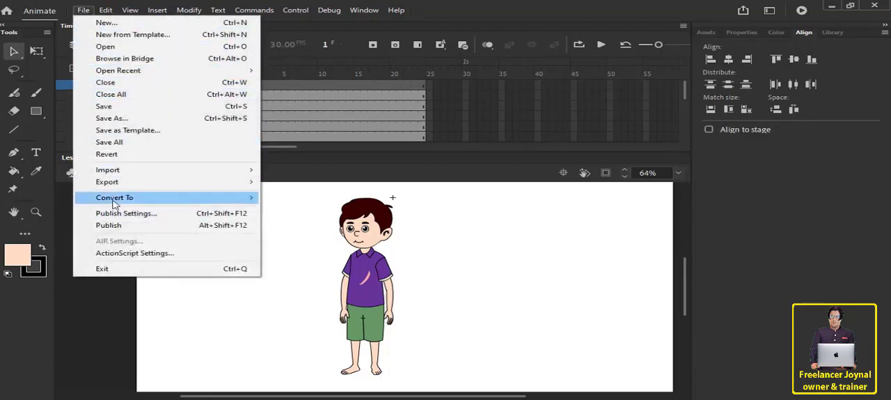
mouse_move(153, 171)
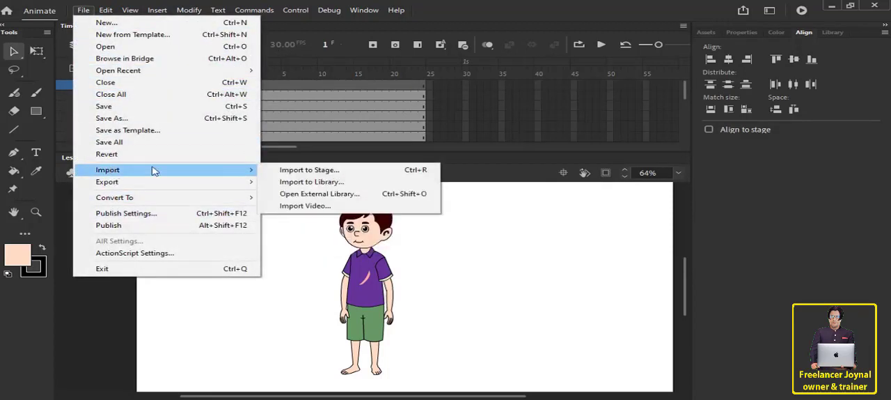
click(304, 171)
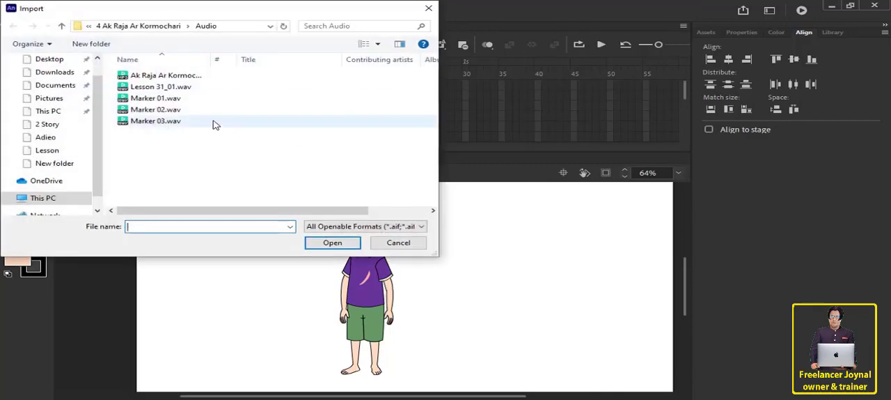
click(175, 102)
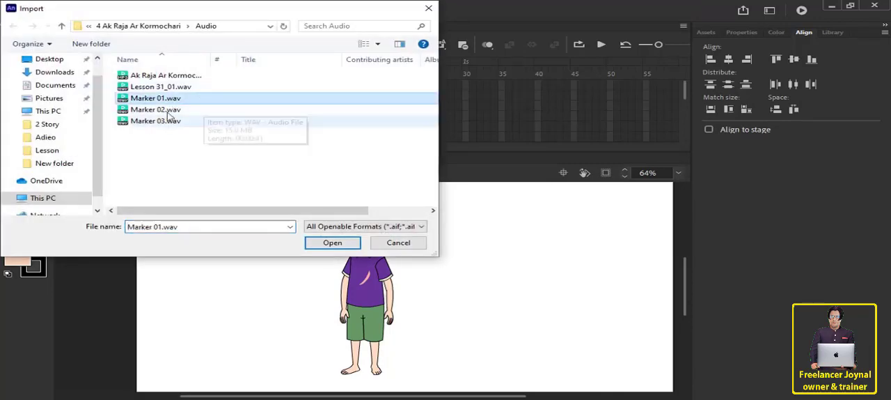
click(332, 243)
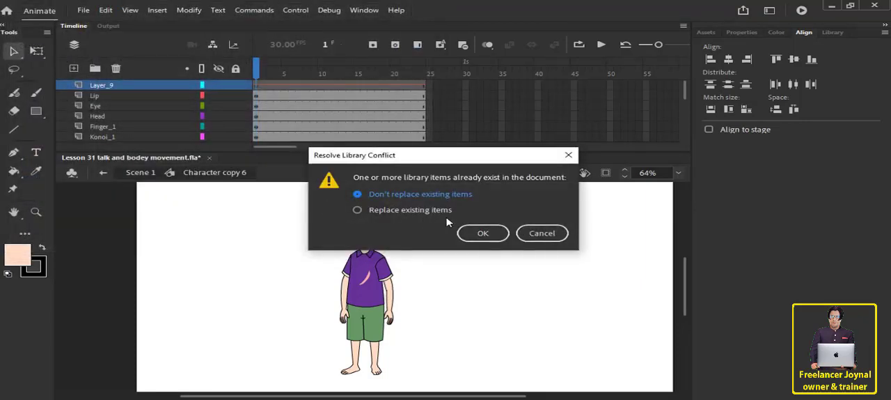
click(482, 233)
drag(440, 91, 727, 399)
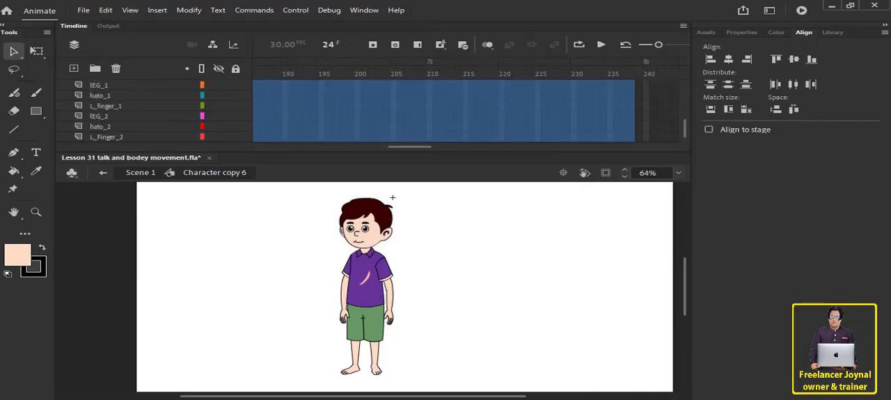
Set the sound on Layer_9 to Stream sync with Repeat playback.
click(369, 91)
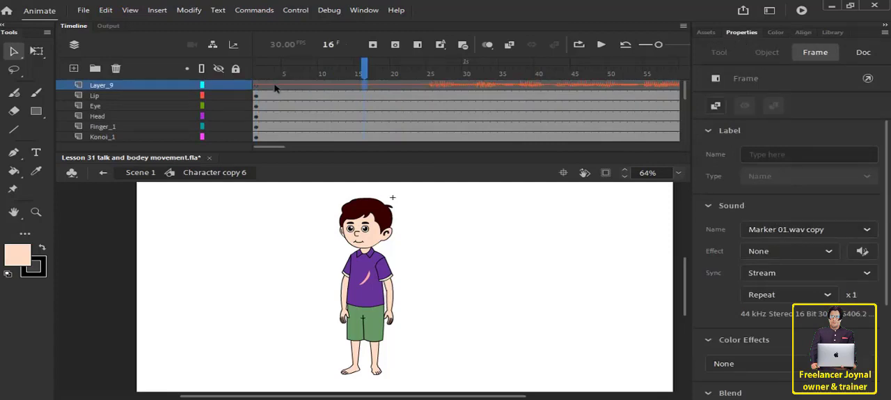
click(773, 34)
click(707, 32)
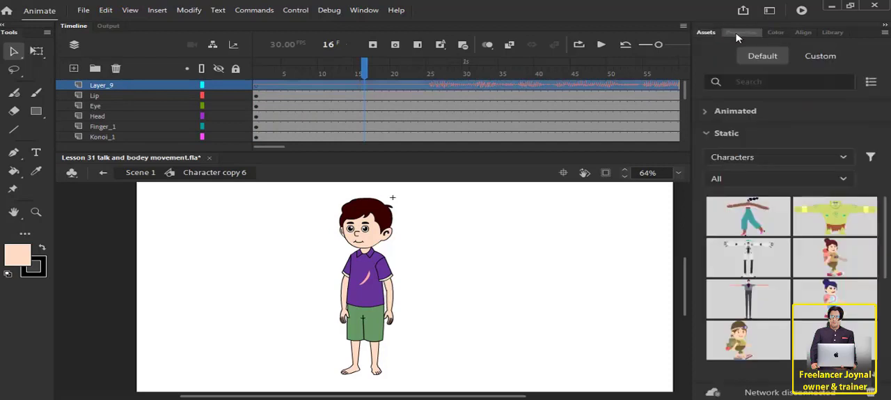
click(741, 32)
click(803, 298)
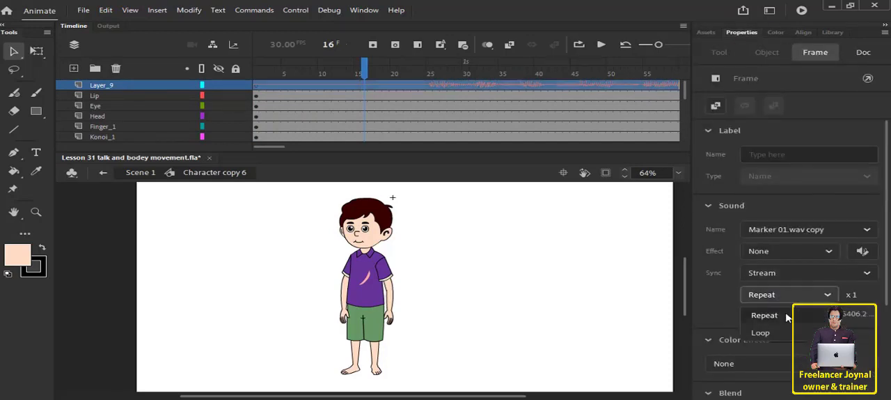
click(763, 313)
click(775, 273)
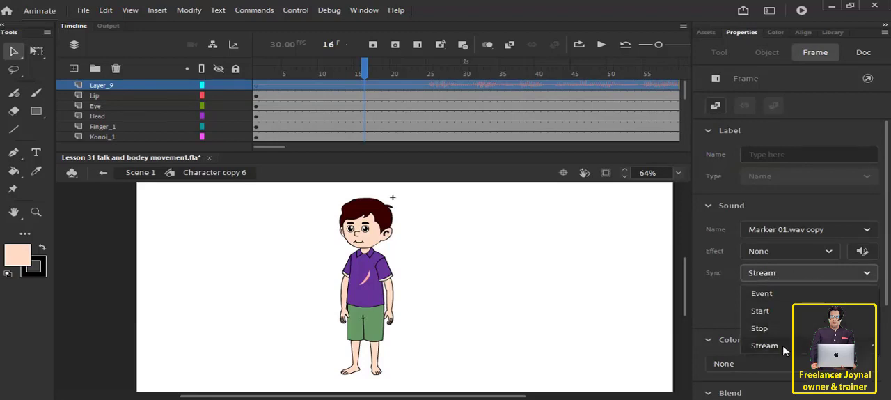
click(764, 346)
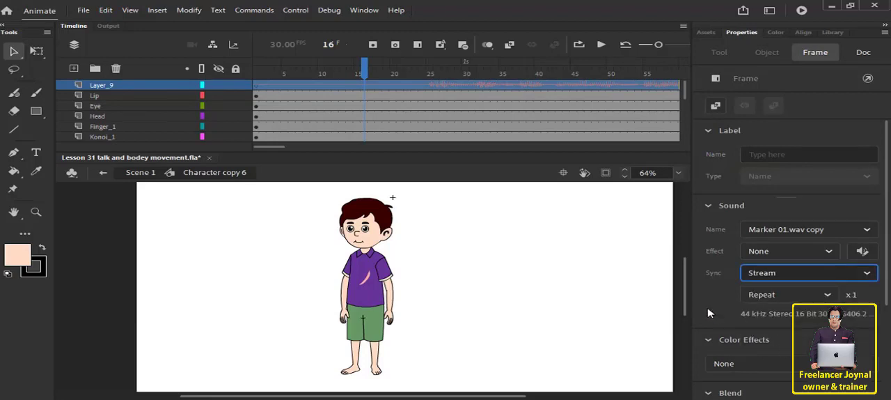
click(498, 267)
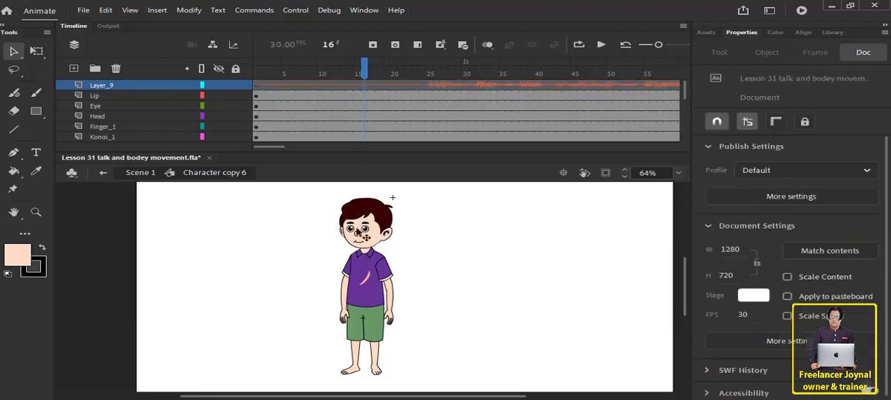
Play the audio from frame 1 and insert keyframes on all the character's body-part layers at frame 23.
drag(344, 72, 219, 80)
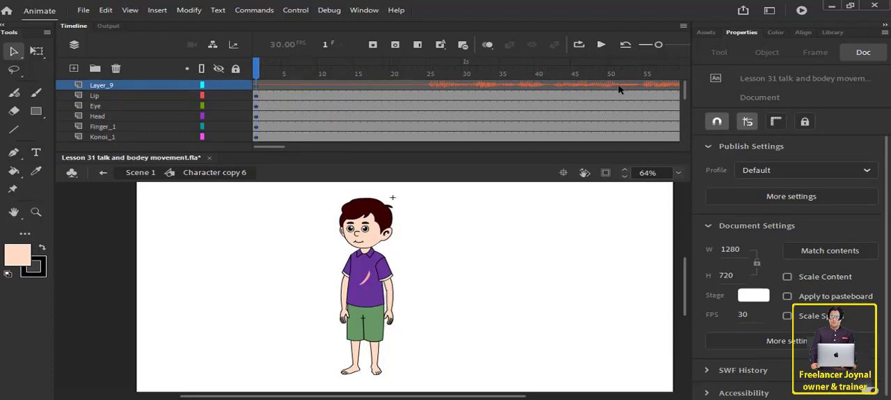
click(601, 46)
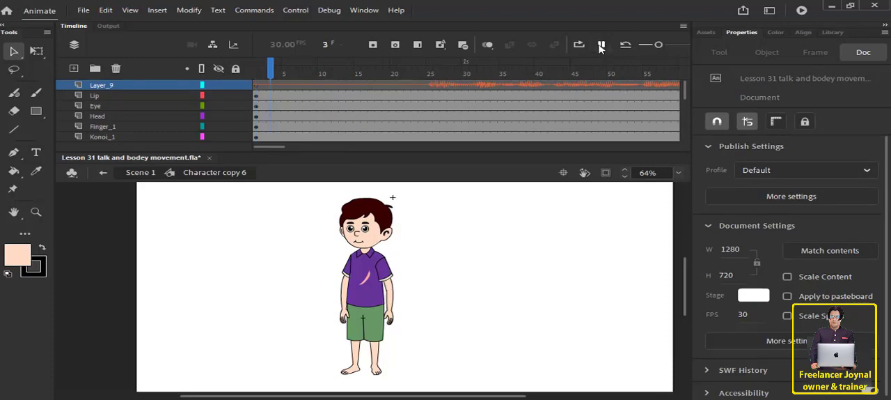
click(420, 75)
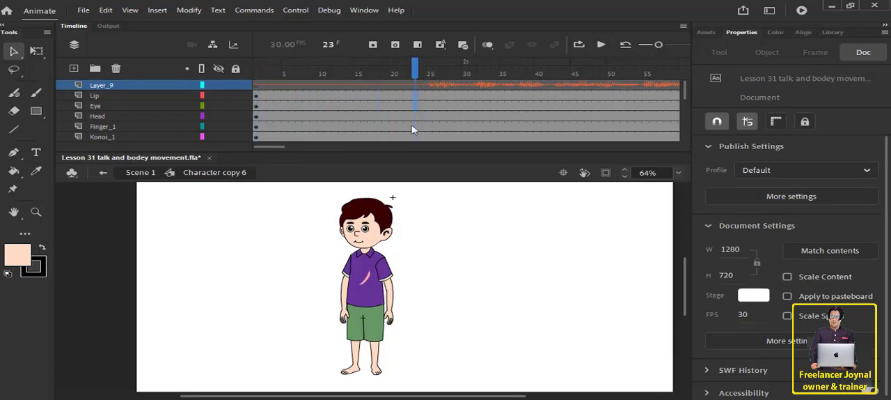
scroll(411, 129, down, 5)
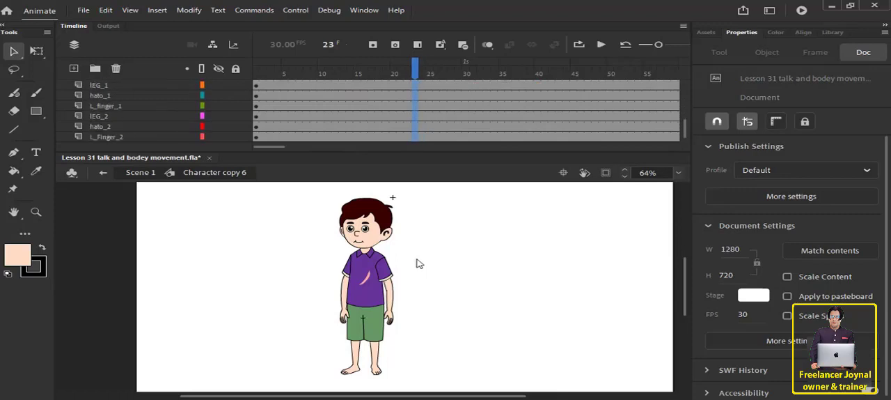
key(ctrl+a)
click(372, 45)
Insert keyframes at frame 33 on every body-part layer, from L_Finger_2 up to Lip.
drag(435, 73, 487, 76)
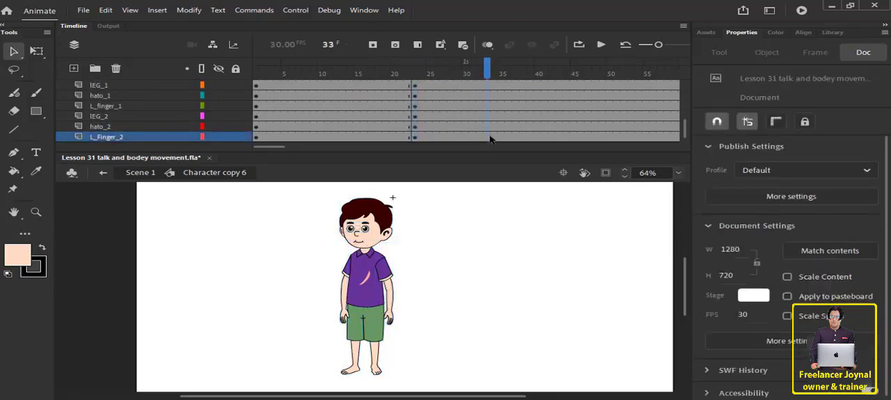
drag(488, 136, 488, 29)
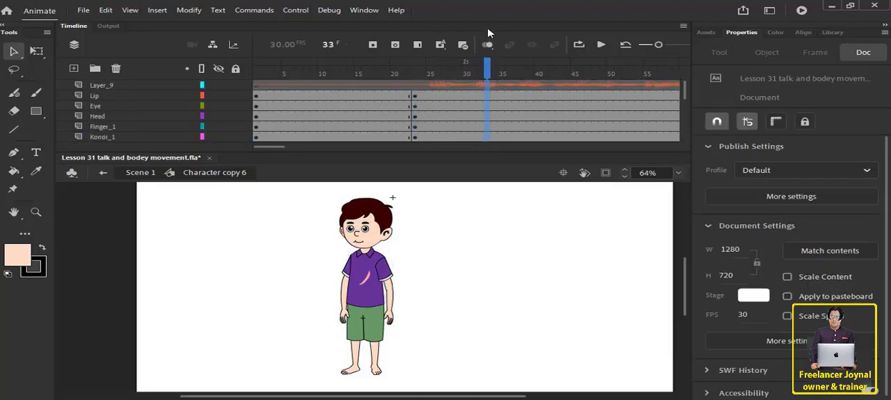
click(486, 99)
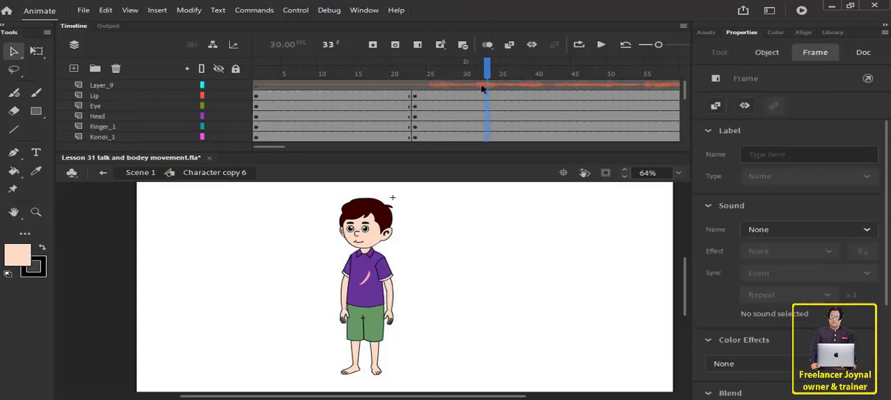
click(373, 44)
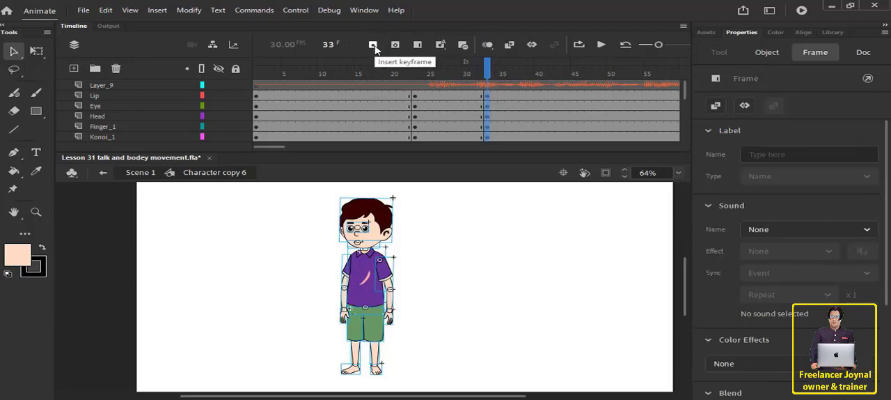
At frame 33, rotate the hand_2 upper arm with Free Transform so the arm swings outward from the body.
click(131, 85)
drag(412, 70, 487, 80)
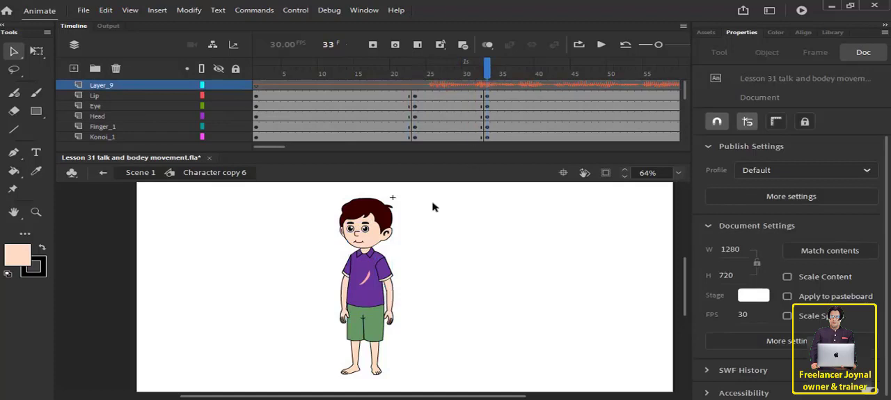
click(369, 278)
click(446, 264)
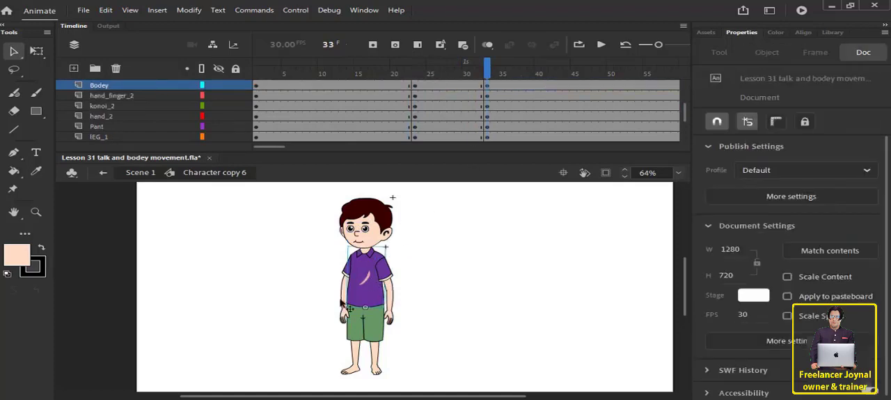
click(348, 279)
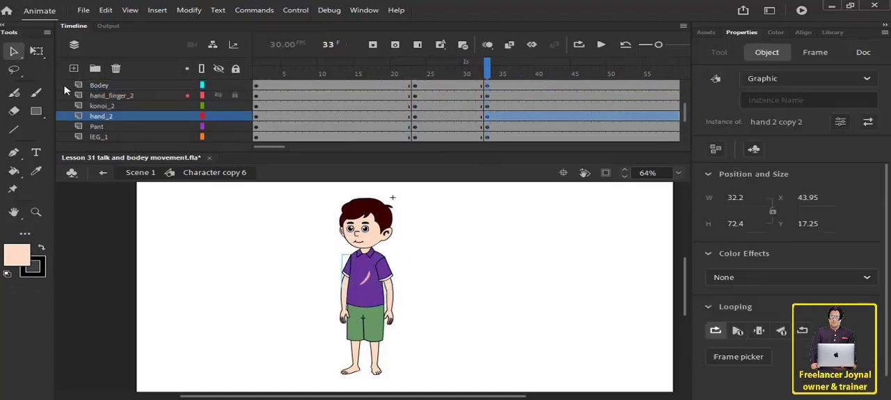
click(36, 51)
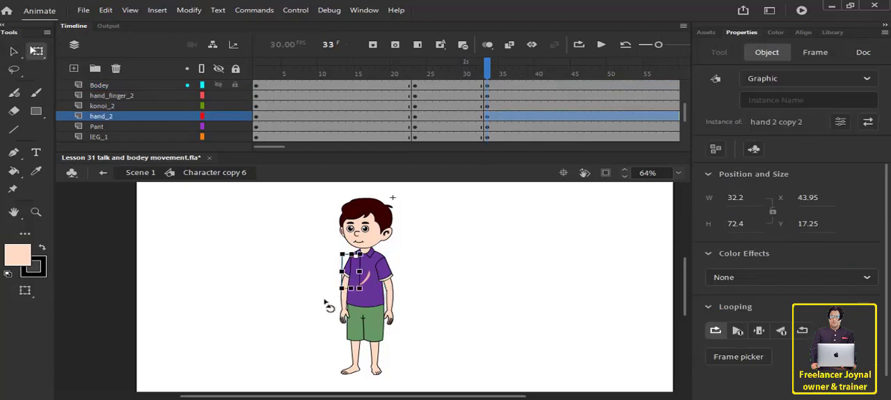
drag(326, 302, 320, 315)
click(298, 292)
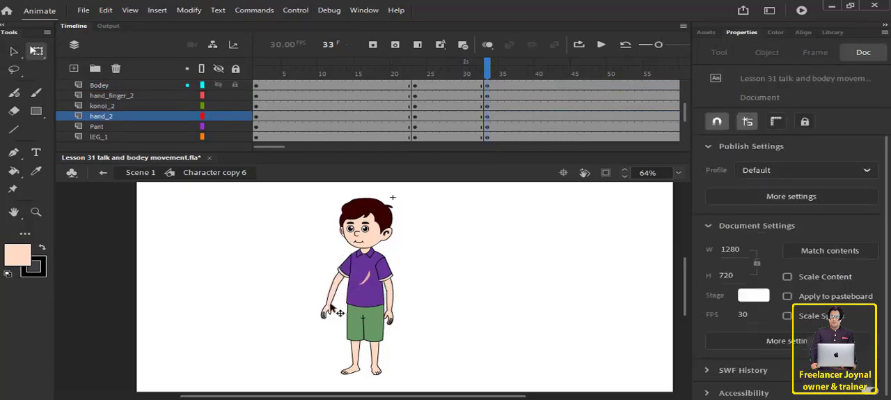
Tilt the torso and the head slightly counterclockwise in the frame 33 pose.
click(376, 301)
drag(394, 247, 391, 233)
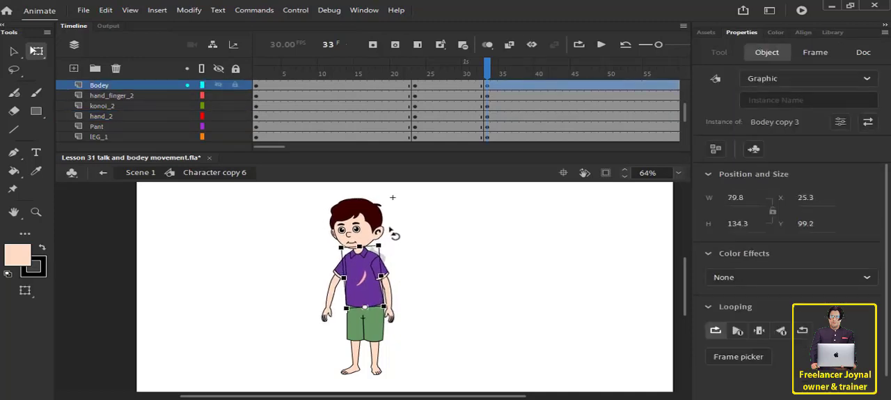
click(400, 239)
click(369, 227)
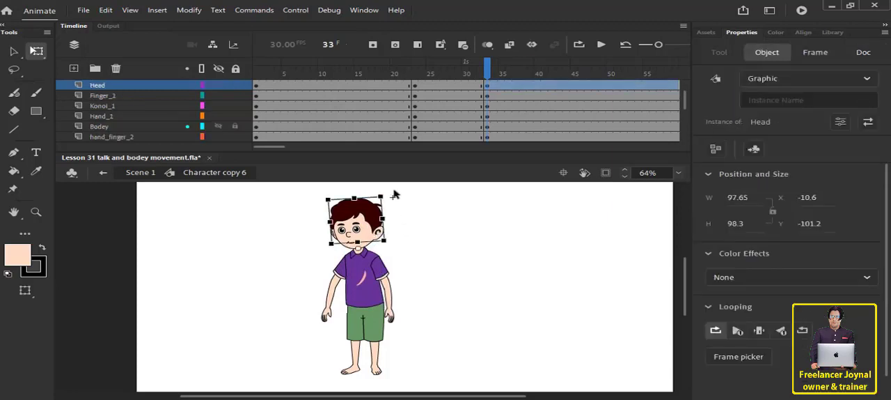
drag(388, 192, 386, 184)
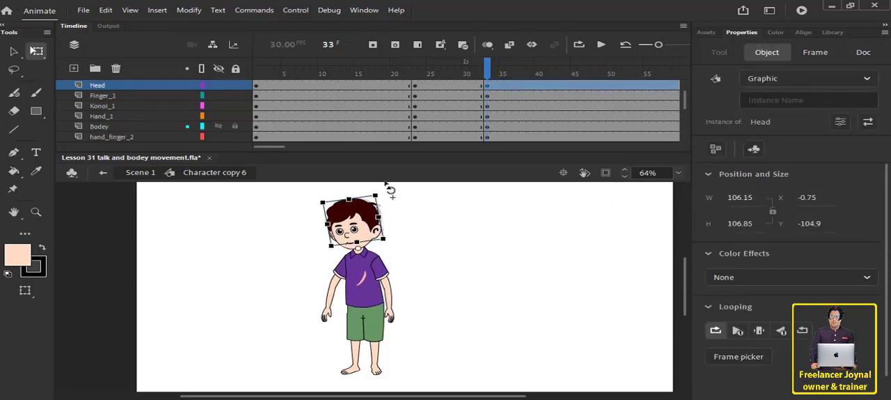
click(399, 253)
Rotate the Hand_1 upper arm so that arm swings slightly outward from the body at frame 33.
click(377, 284)
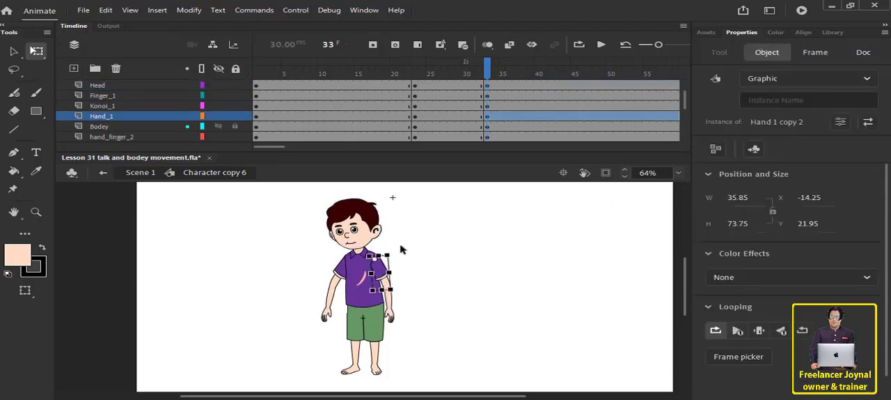
drag(398, 249, 395, 243)
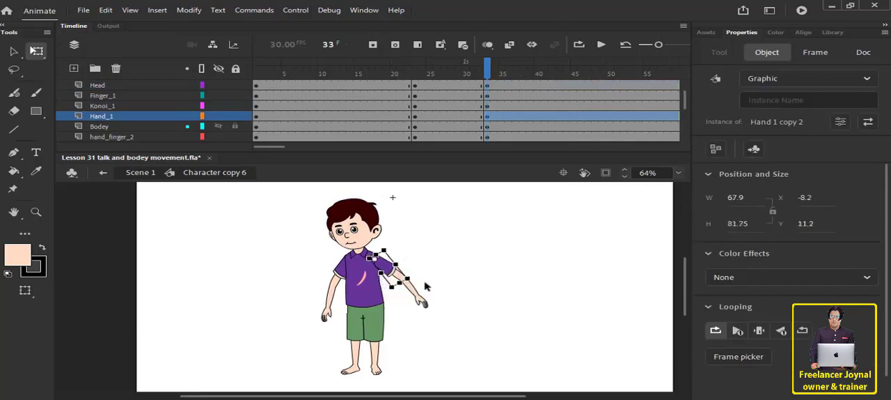
drag(420, 284, 417, 333)
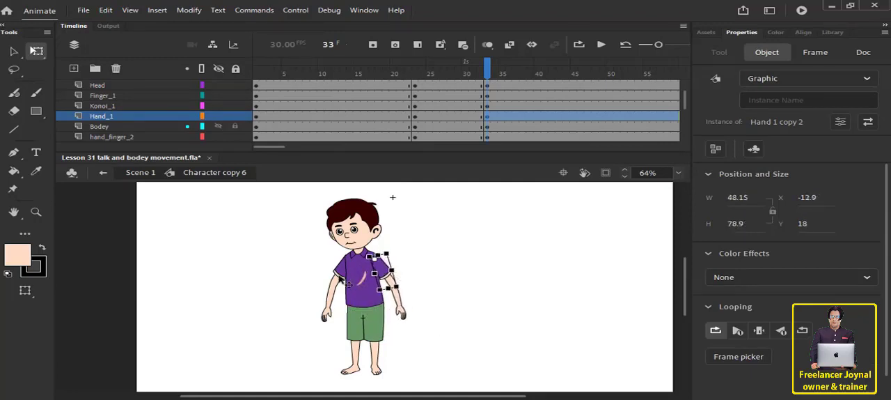
Swing the konoi_2 forearm outward at frame 33, and create classic tweens between frames 23 and 33 on all body-part layers.
click(315, 333)
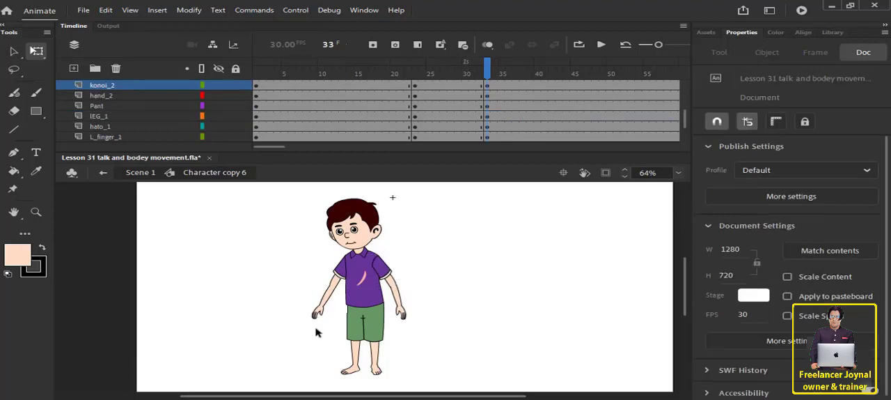
scroll(436, 103, up, 3)
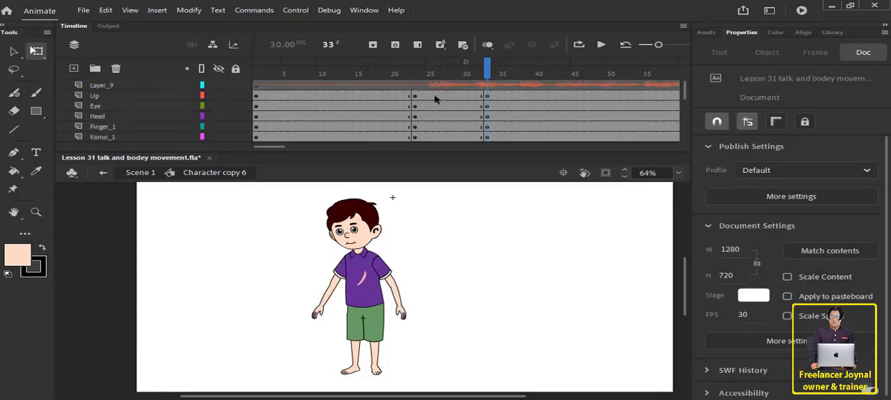
drag(435, 100, 473, 302)
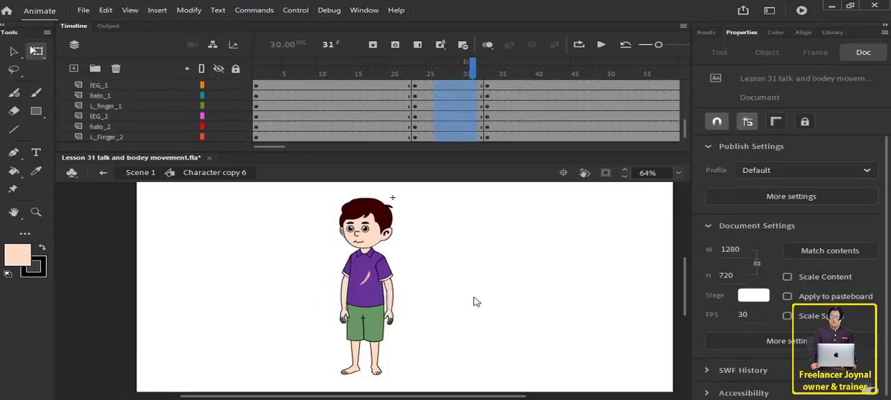
right_click(453, 135)
click(480, 83)
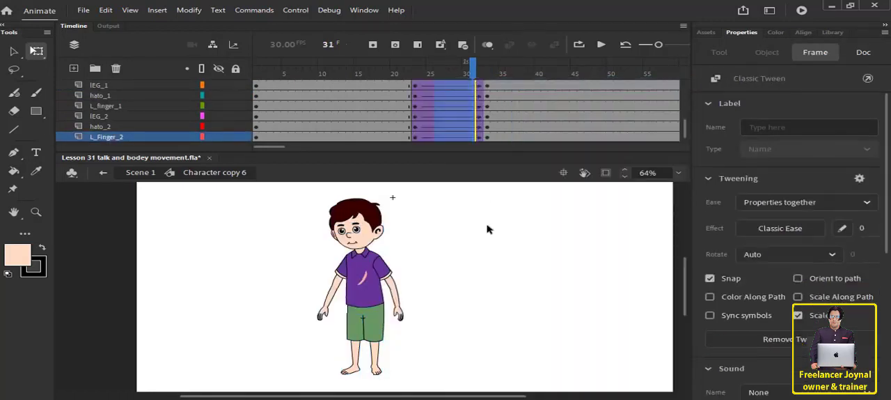
Play the animation from frame 13 to preview the tweened movement into the new pose.
click(488, 229)
drag(364, 75, 342, 74)
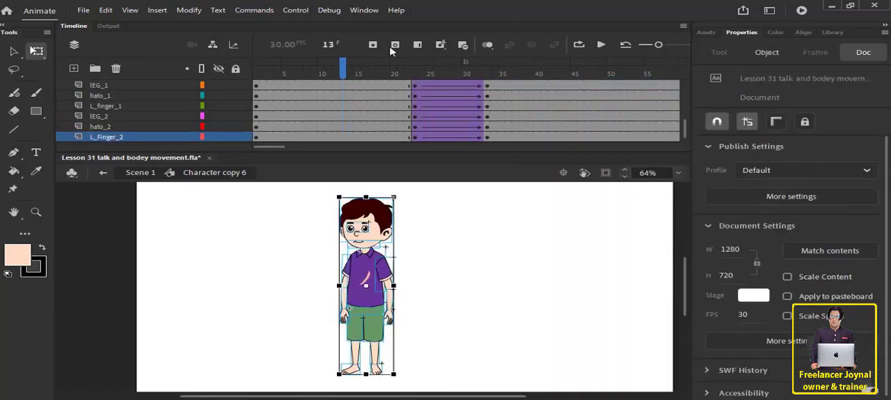
click(601, 46)
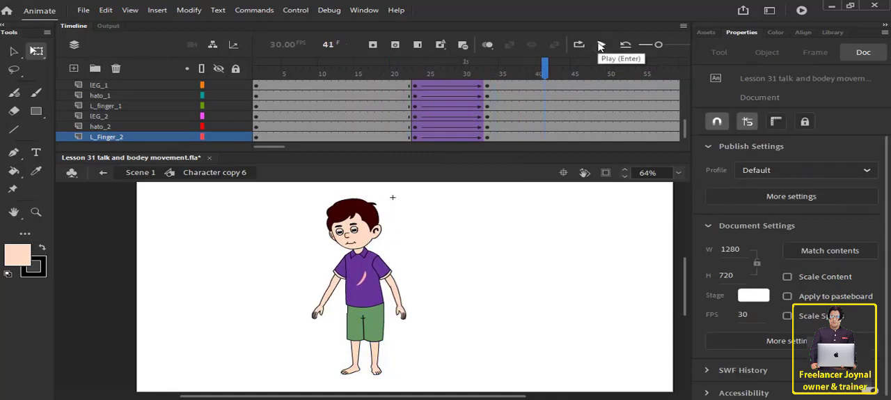
Rotate the konoi_2 forearm and its hand further outward and up, away from the body, in the pose starting at frame 33.
click(330, 303)
drag(330, 313, 291, 321)
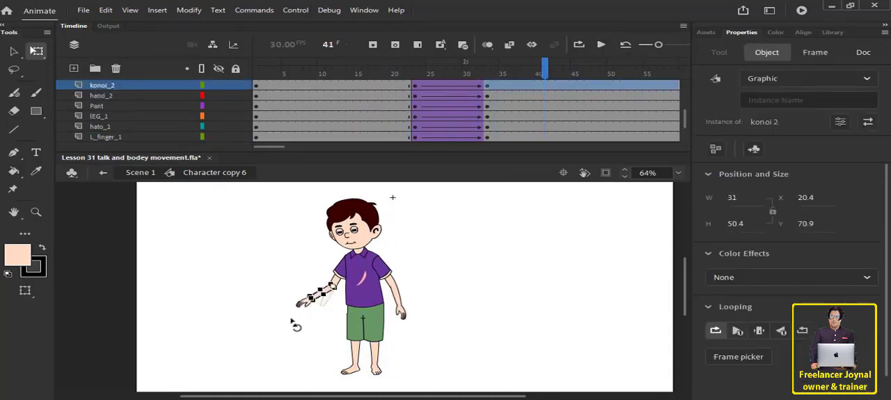
click(311, 337)
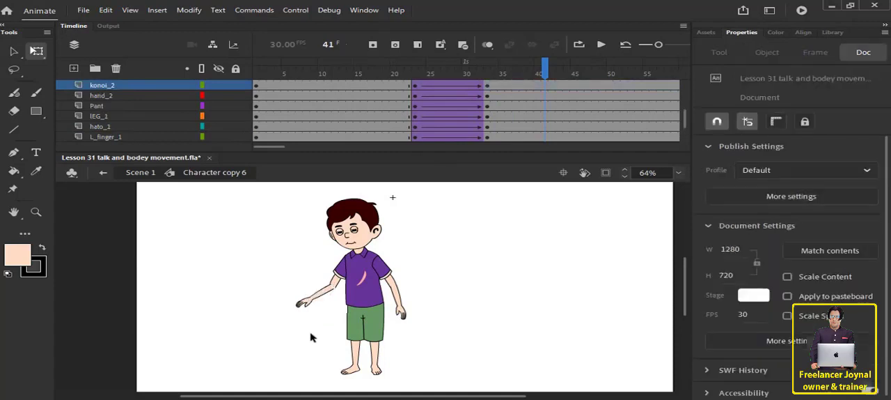
Examine up close how the konoi_2 forearm meets the hand_2 upper arm at the elbow.
click(324, 296)
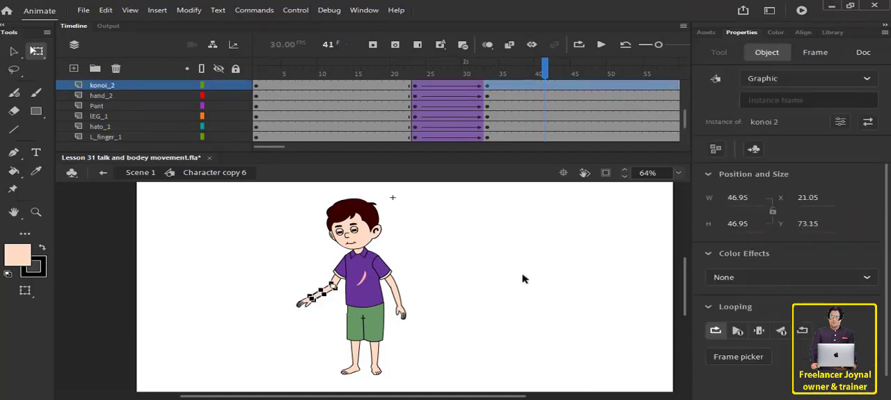
click(524, 279)
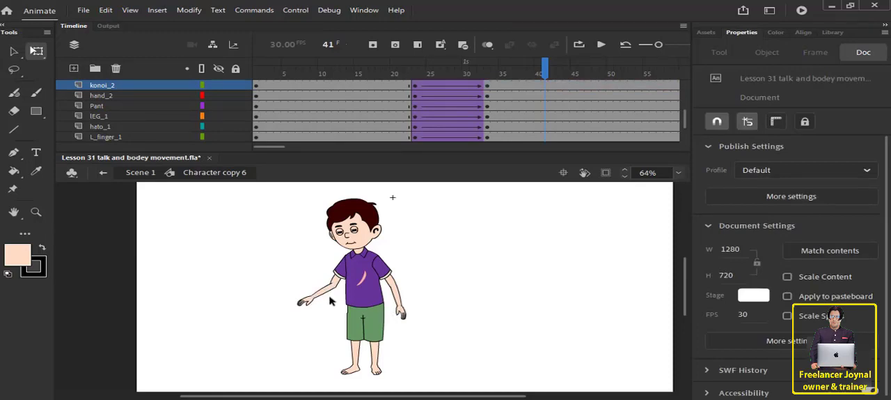
scroll(330, 299, up, 8)
click(319, 255)
click(351, 310)
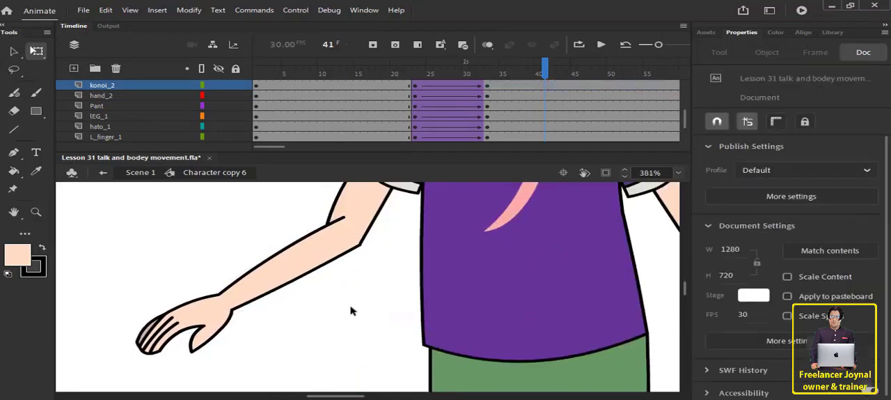
click(301, 264)
click(331, 273)
scroll(392, 302, down, 10)
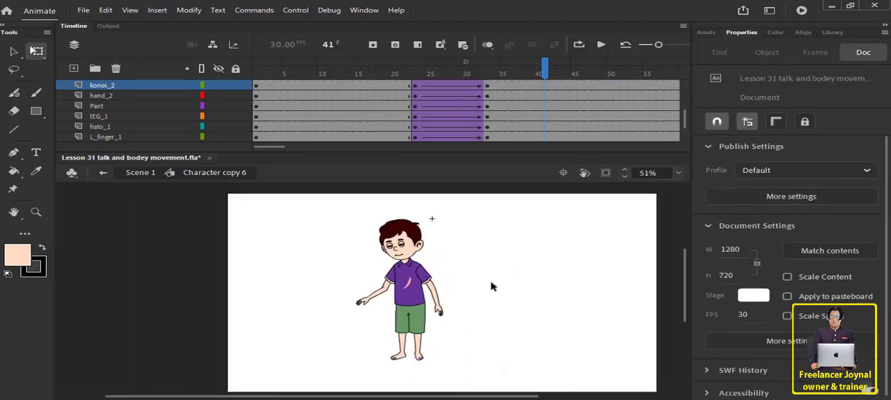
Enlarge the timeline area and insert keyframes at frame 95 on every body-part layer, from Lip down to L_Finger_2.
scroll(489, 138, up, 5)
drag(481, 153, 481, 166)
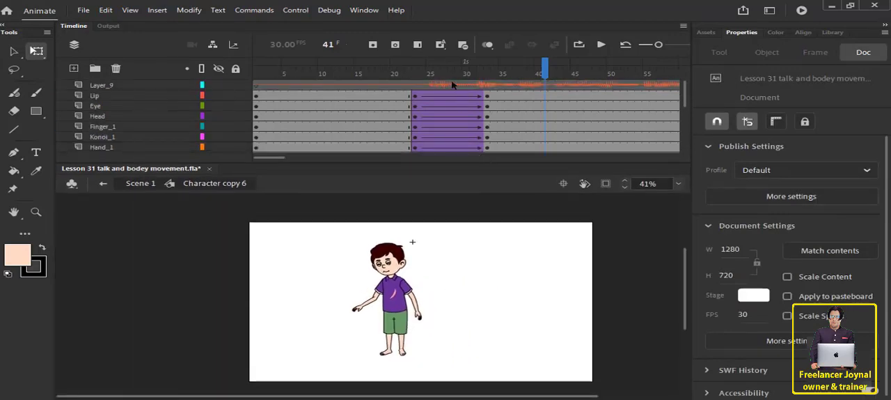
drag(445, 75, 364, 132)
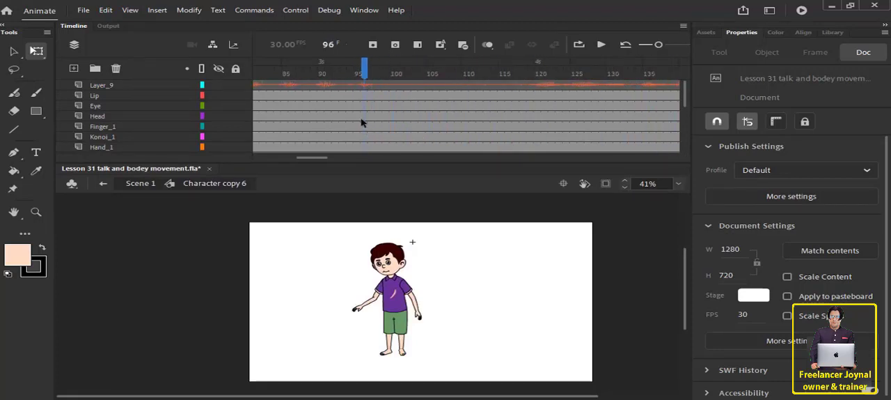
drag(359, 97, 356, 238)
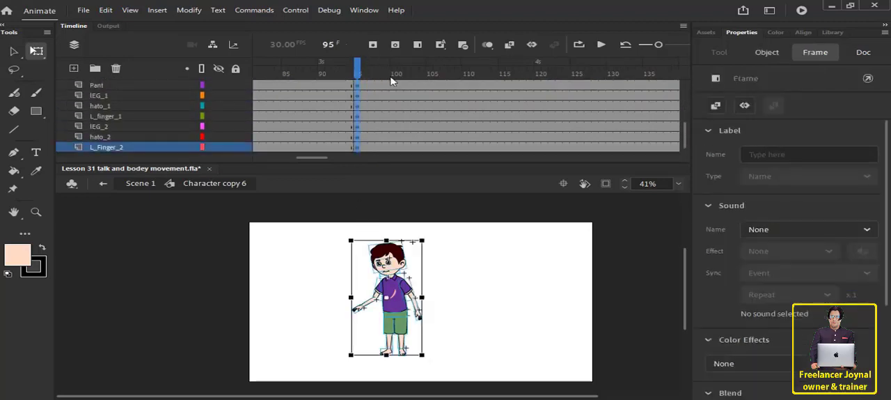
scroll(402, 120, up, 3)
Move the frame 95 keyframes of all body-part layers back to frame 83.
click(423, 77)
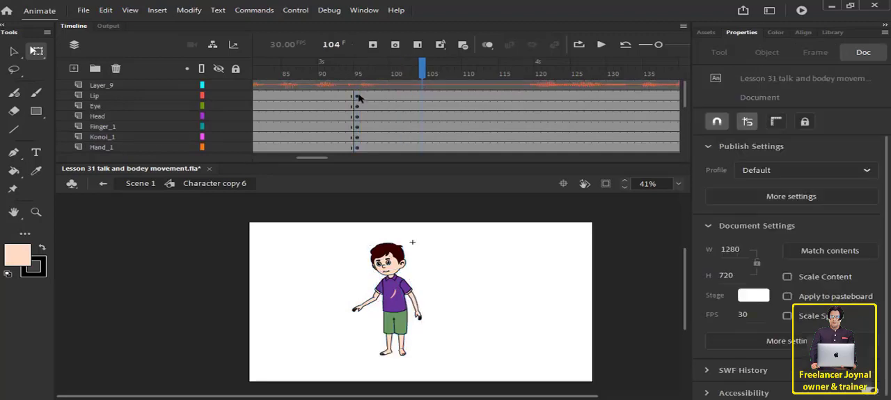
drag(358, 97, 356, 203)
scroll(356, 134, up, 5)
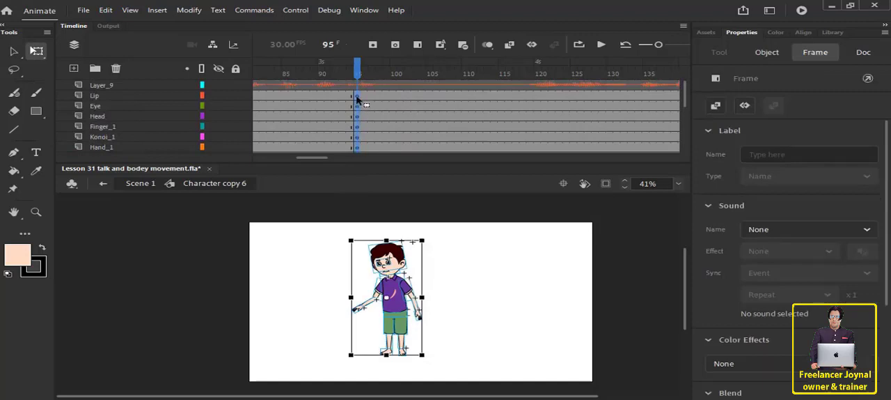
drag(356, 100, 273, 100)
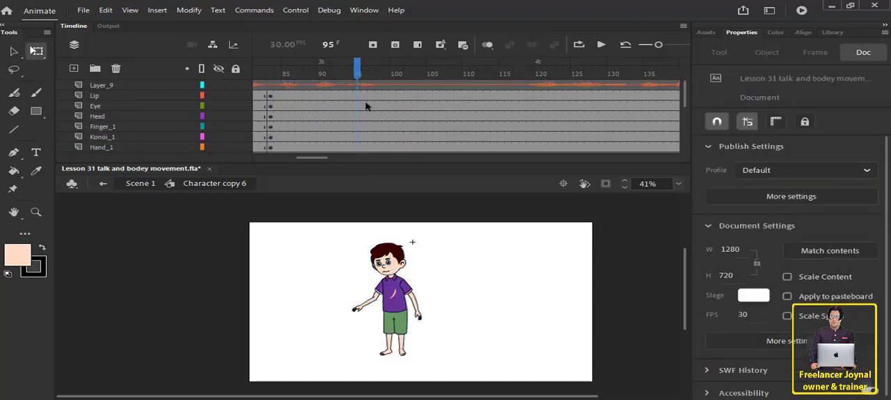
Copy the standing pose from frame 14 on all body-part layers and place it at frame 94.
click(359, 97)
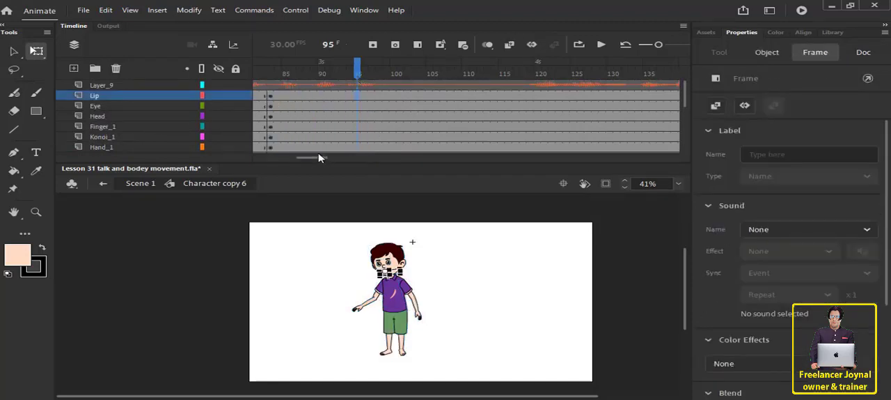
drag(319, 161, 257, 161)
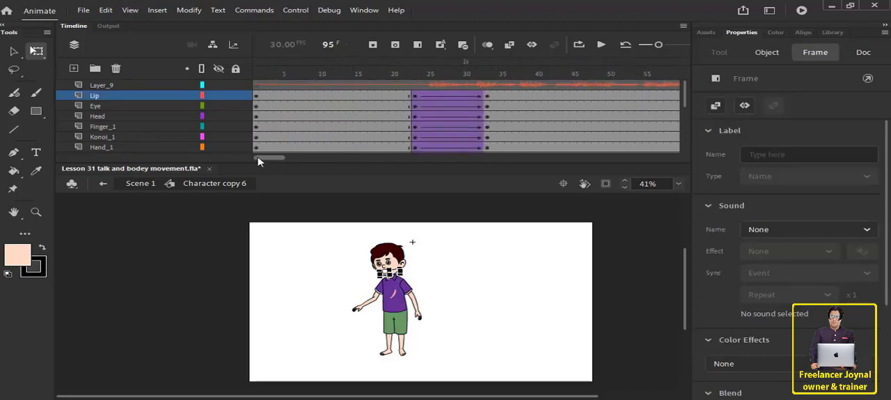
click(350, 73)
scroll(348, 99, down, 5)
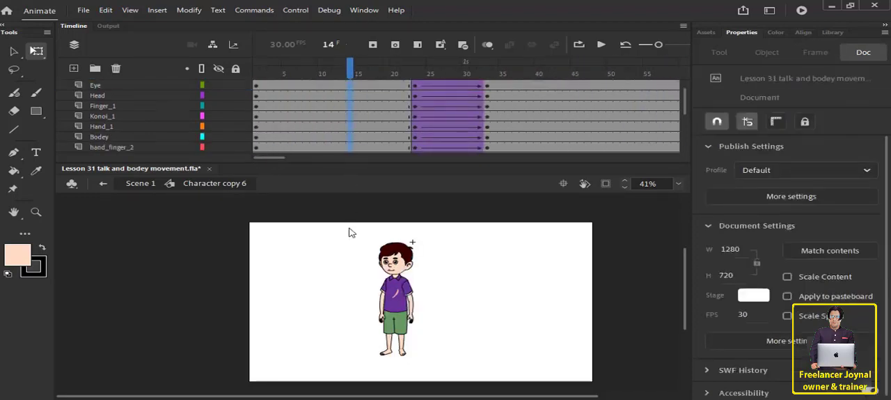
click(355, 145)
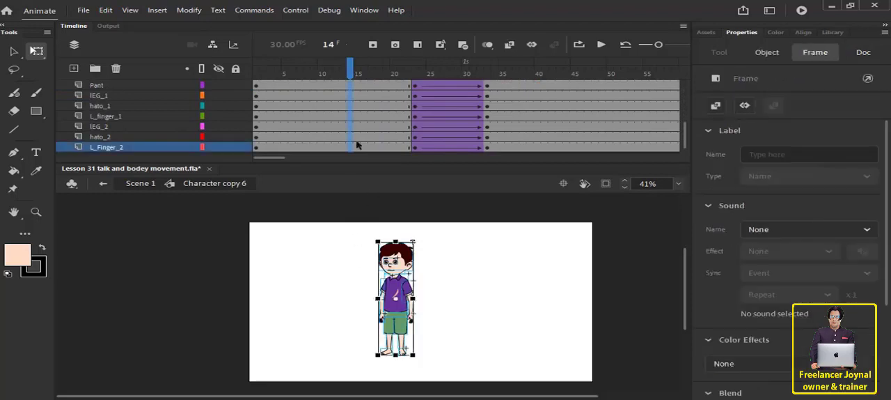
scroll(356, 139, up, 5)
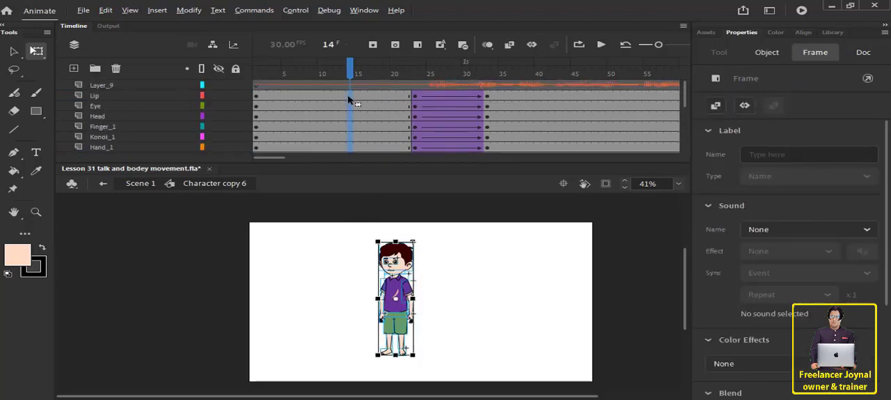
scroll(606, 103, right, 5)
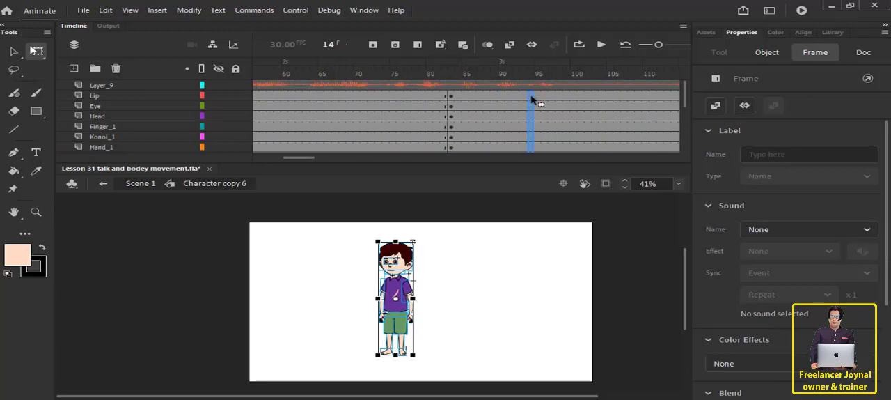
click(531, 96)
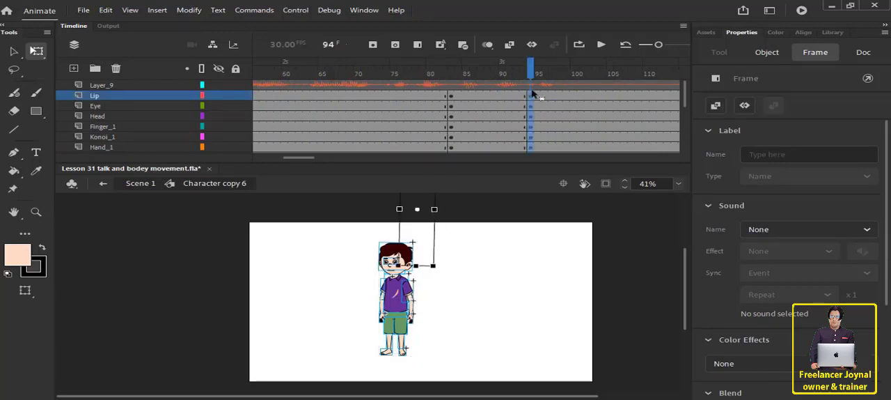
Create classic tweens between frames 83 and 94 on every layer from Lip to L_Finger_2.
drag(483, 104, 496, 270)
right_click(486, 106)
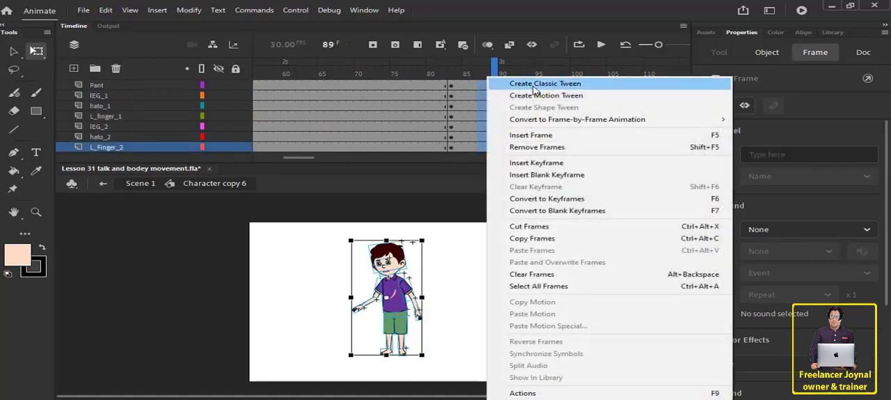
click(534, 87)
Play the animation from frame 1 past the second tween to check the movement against the audio, then stop playback.
drag(496, 70, 226, 91)
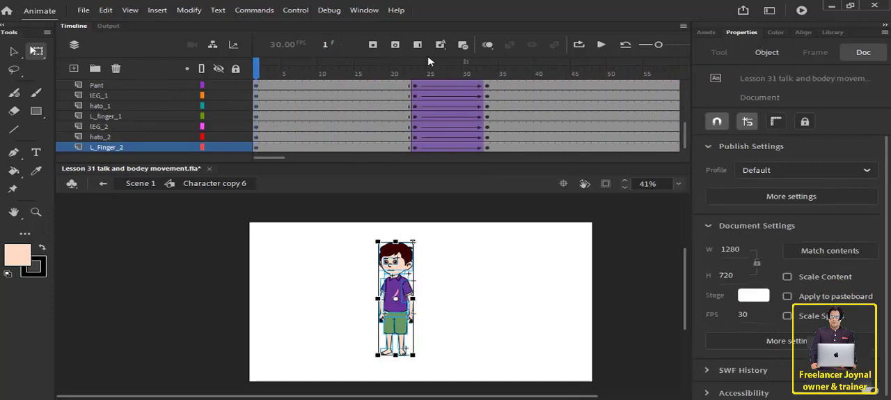
click(601, 46)
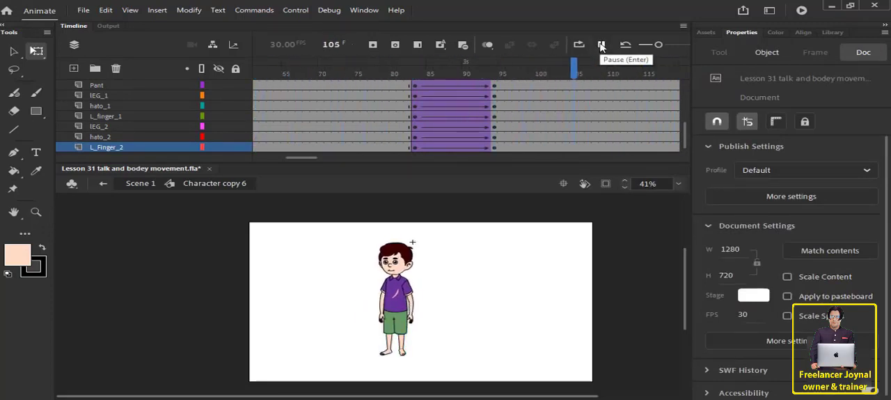
click(601, 46)
Insert keyframes at frame 119, where the next speech begins, on all body-part layers from Lip to L_Finger_2.
scroll(512, 112, up, 5)
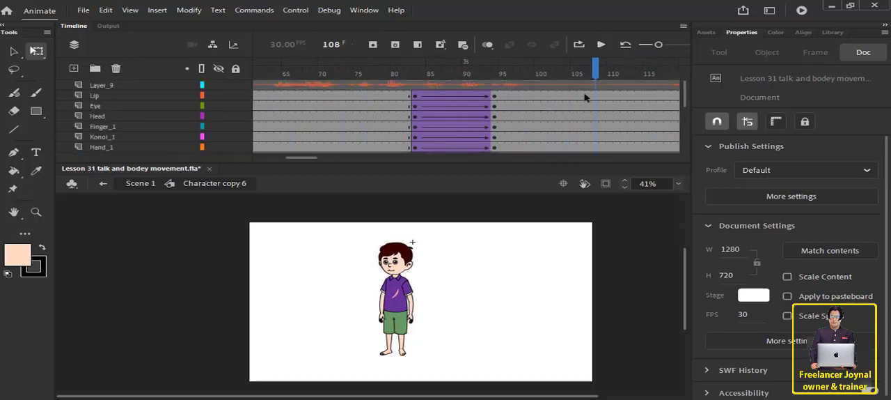
drag(563, 74, 425, 288)
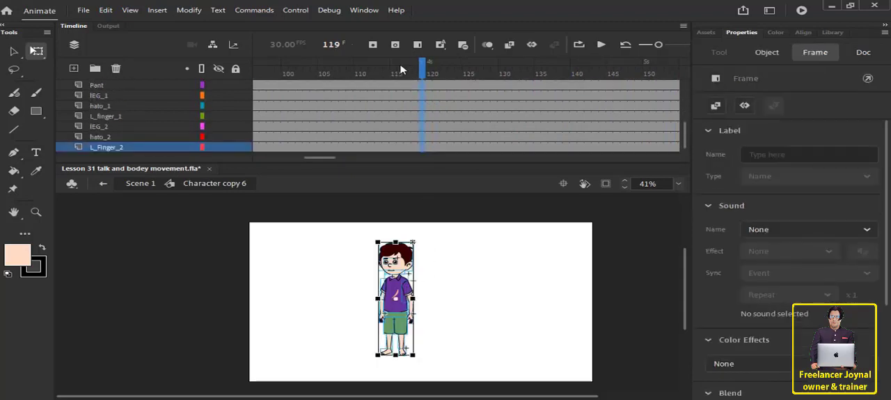
scroll(456, 122, up, 5)
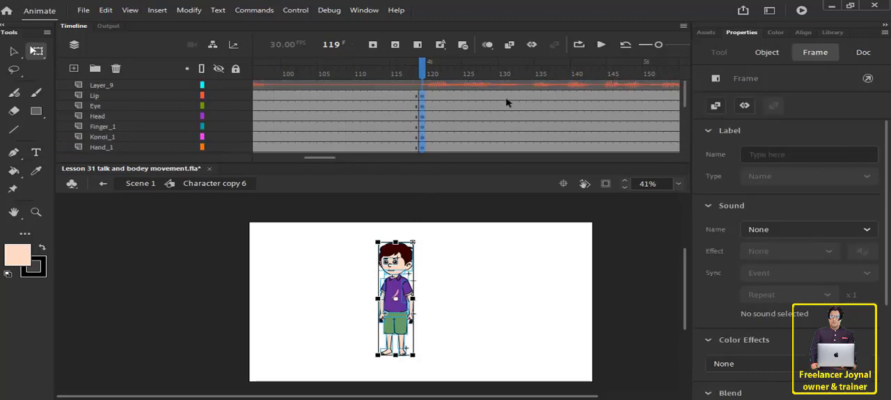
Insert keyframes at frame 130 on all body-part layers from Lip to L_Finger_2.
drag(504, 97, 502, 288)
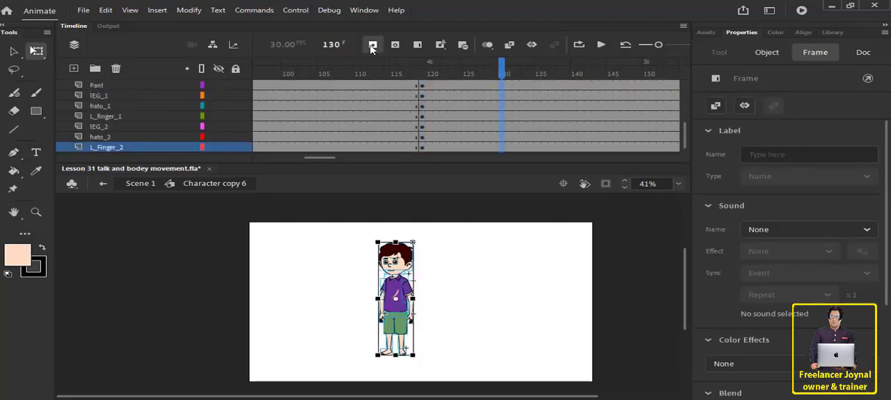
click(372, 45)
scroll(458, 114, up, 5)
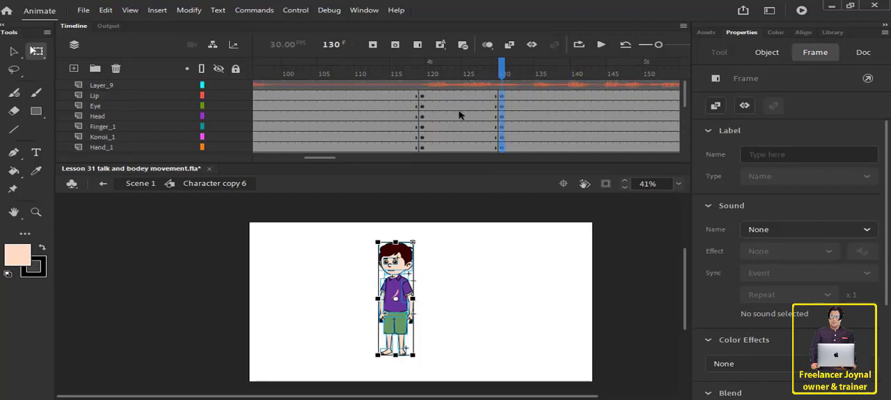
At frame 130, rotate the upper arm on the hand_2 layer outward, away from the boy's body.
click(452, 271)
scroll(420, 270, up, 3)
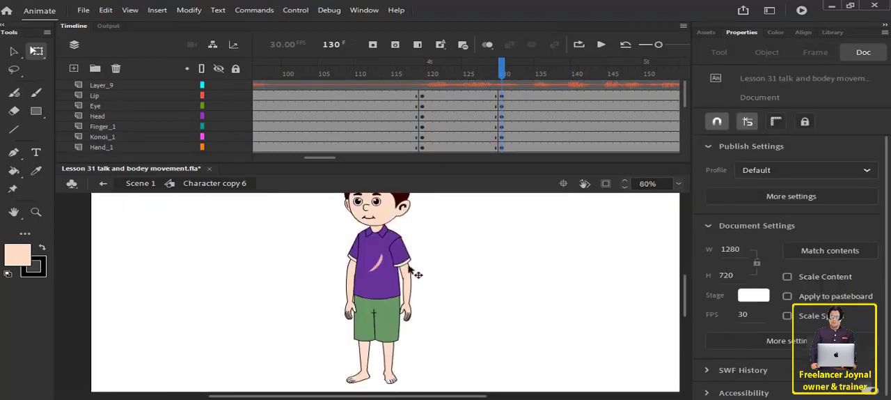
click(363, 259)
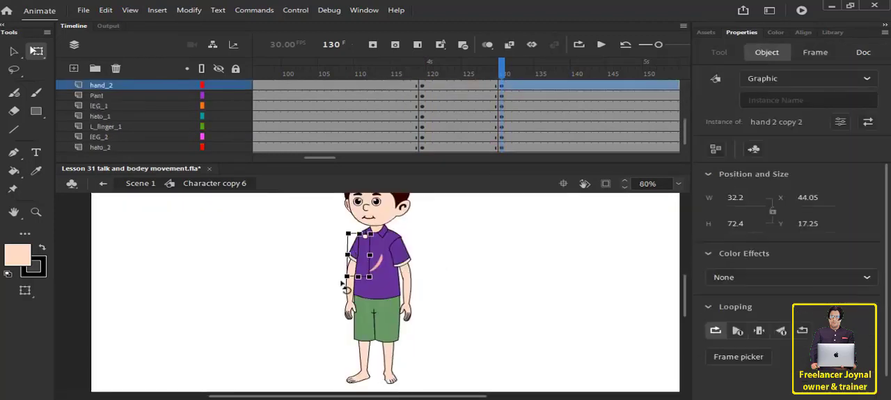
drag(343, 285, 325, 277)
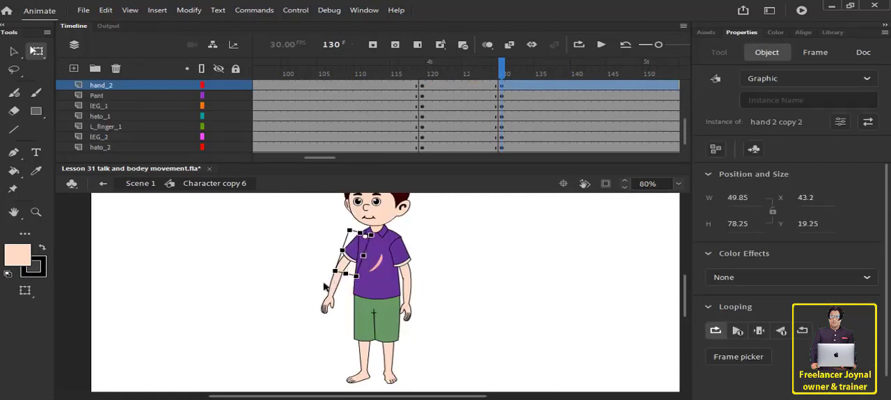
Rotate the konoi_2 forearm up to nearly horizontal and nudge it back onto the elbow.
click(335, 285)
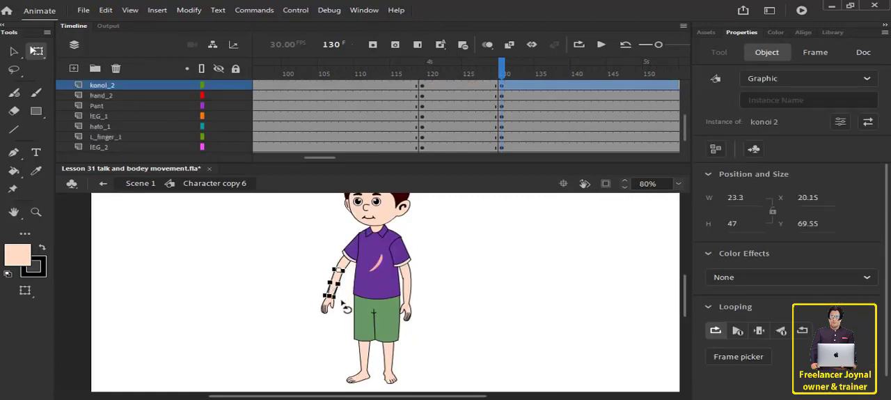
drag(342, 302, 304, 291)
click(338, 279)
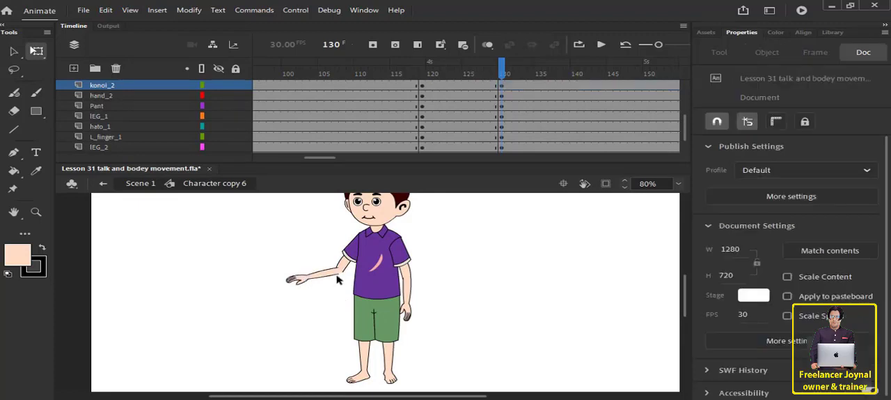
click(327, 276)
click(331, 298)
click(333, 276)
key(Up)
key(Right)
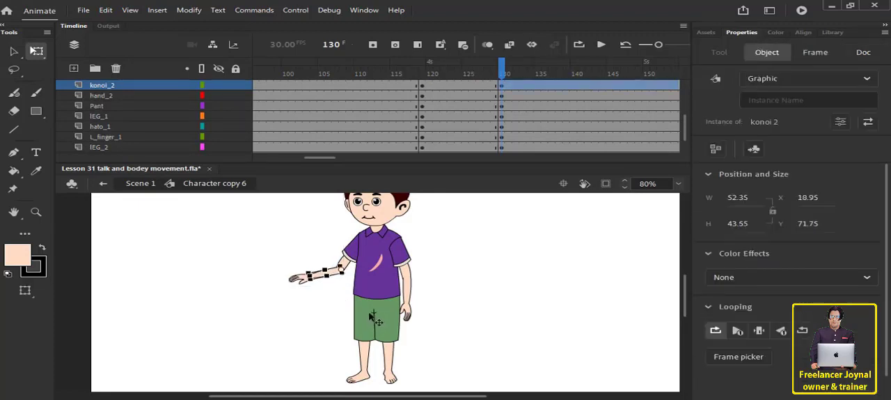
click(324, 313)
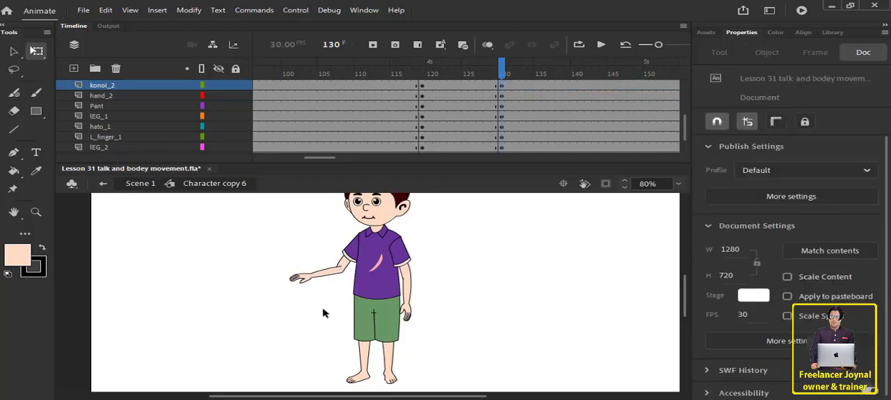
Rotate the Bodey torso slightly so that the boy leans toward his raised forearm.
scroll(441, 271, up, 3)
click(388, 339)
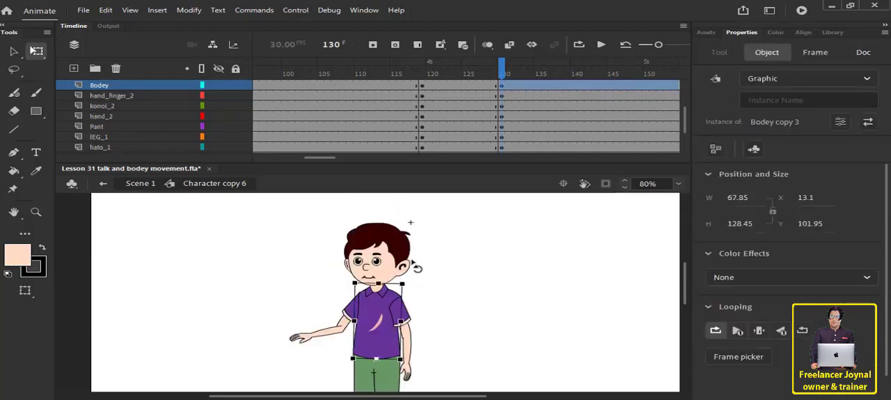
drag(414, 270, 416, 260)
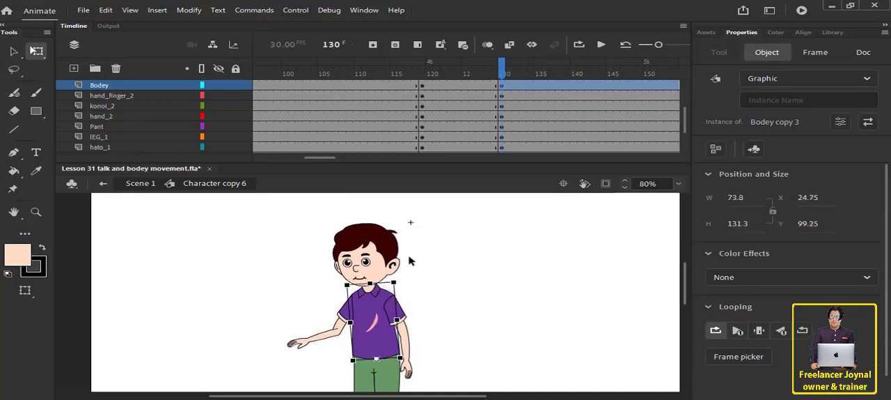
click(429, 263)
Rotate the Pant part slightly so that the shorts and legs follow the torso's lean.
scroll(428, 262, down, 5)
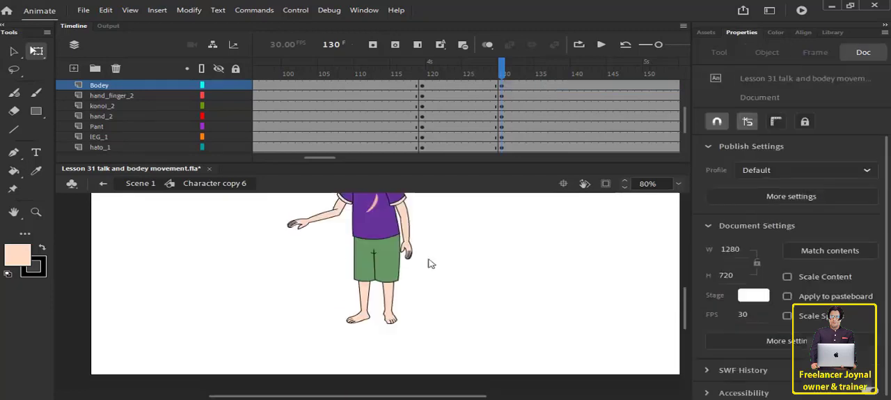
drag(319, 281, 449, 335)
click(449, 335)
click(378, 245)
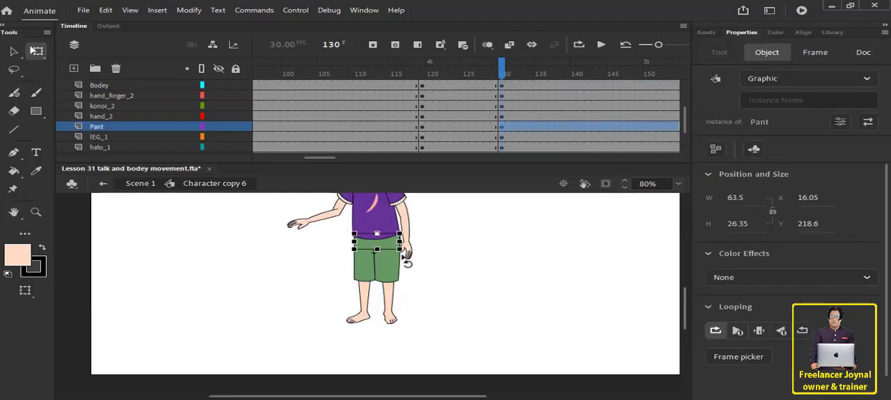
drag(403, 255, 540, 360)
scroll(497, 298, up, 3)
click(437, 297)
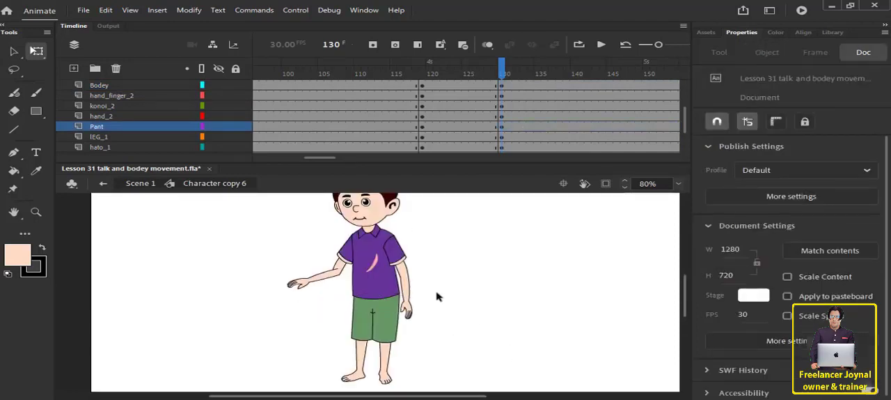
Rotate the other arm, Hand_1, outward from the body.
click(405, 270)
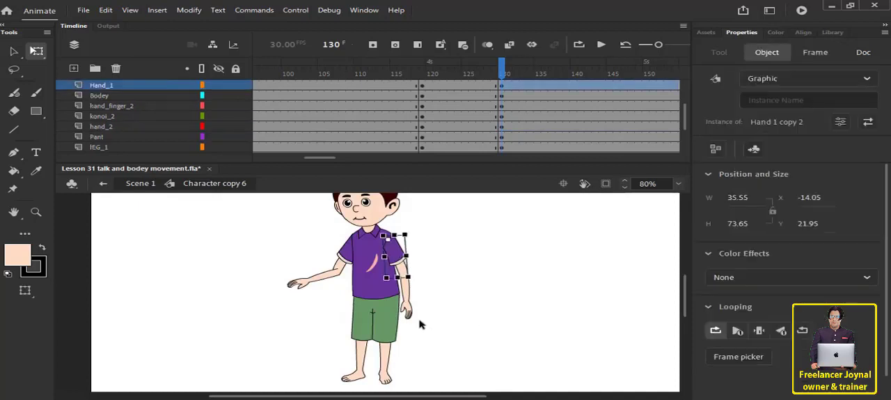
drag(416, 281, 449, 284)
click(495, 265)
Tilt the Head slightly further in the direction of the torso's lean.
scroll(495, 267, up, 3)
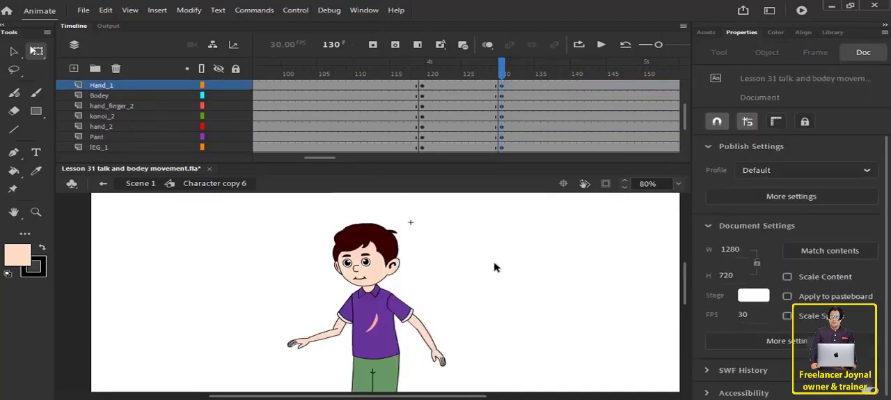
click(382, 271)
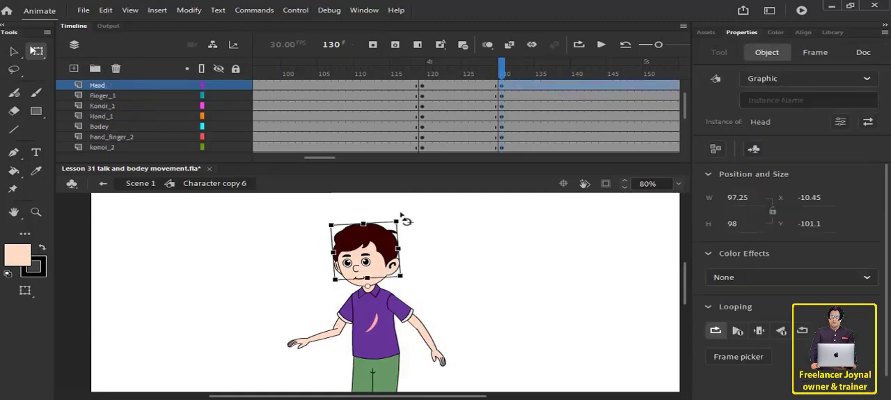
drag(401, 214, 394, 212)
click(445, 277)
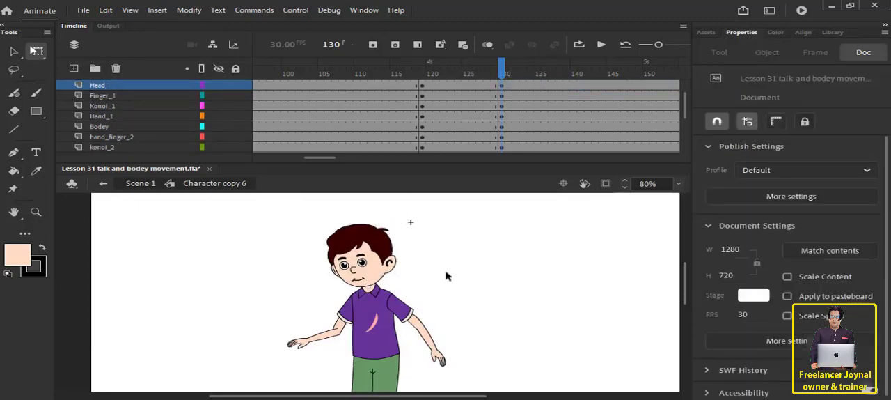
Create classic tweens between frames 119 and 130 on every layer from Lip to L_Finger_2.
scroll(447, 275, down, 1)
scroll(478, 276, down, 2)
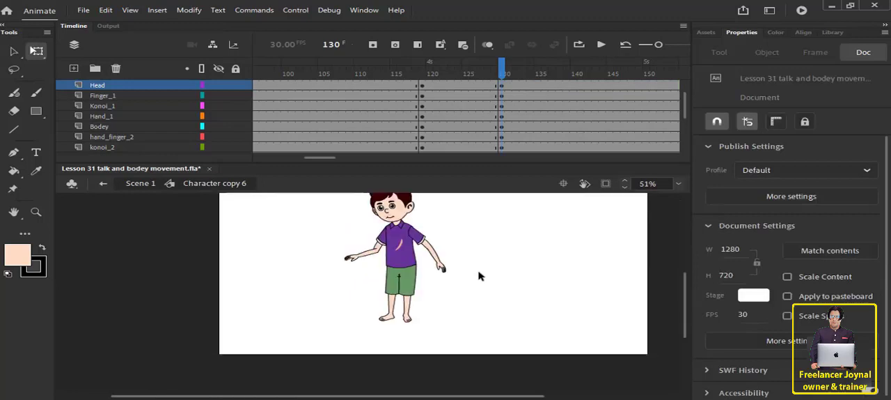
scroll(434, 109, up, 1)
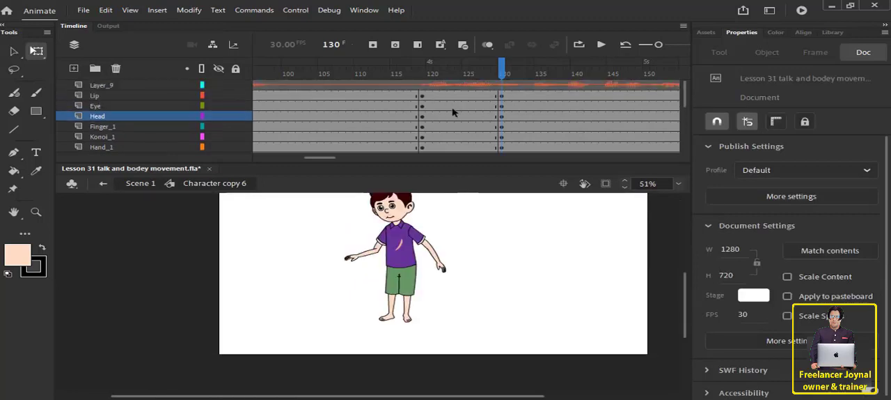
drag(442, 96, 478, 301)
right_click(456, 120)
click(489, 85)
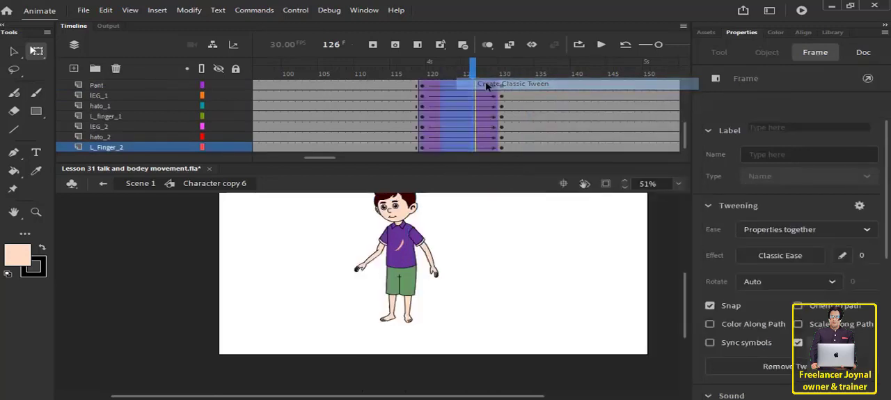
Advance through the audio to frame 201 and insert keyframes there on all body-part layers from Lip to L_Finger_2.
drag(473, 72, 513, 127)
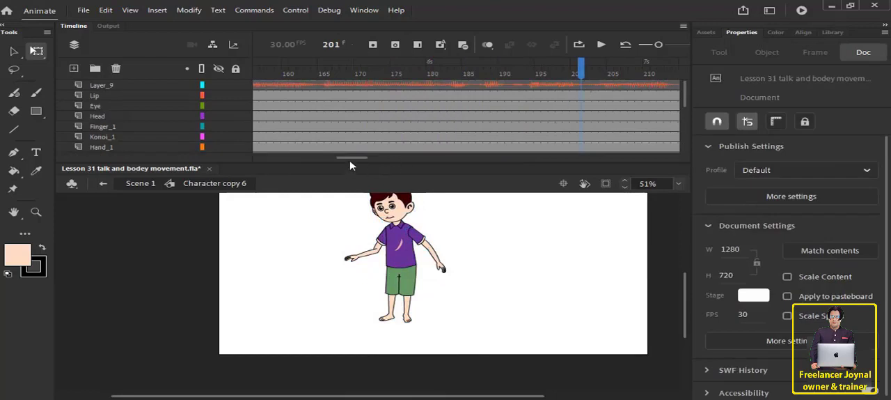
drag(350, 159, 370, 156)
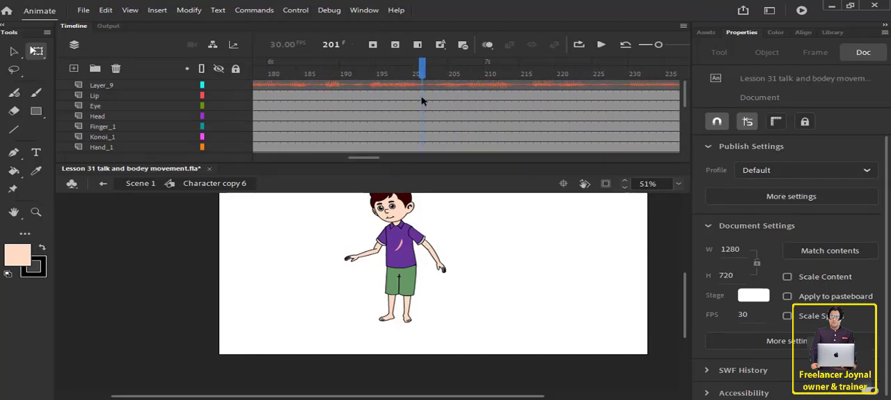
drag(421, 95, 421, 249)
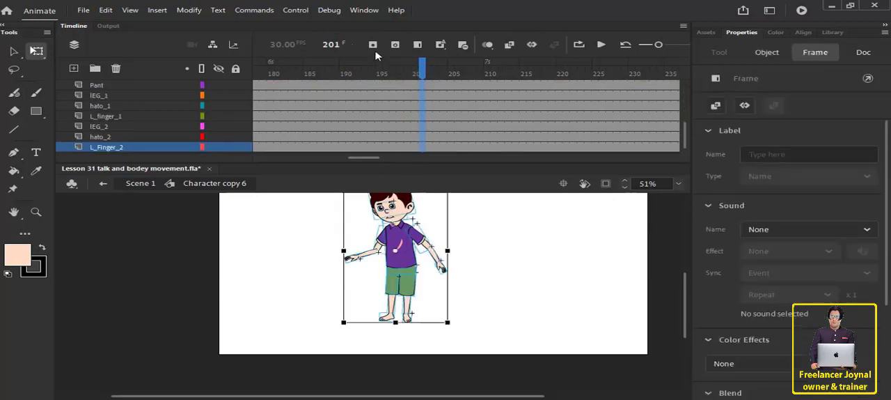
click(373, 45)
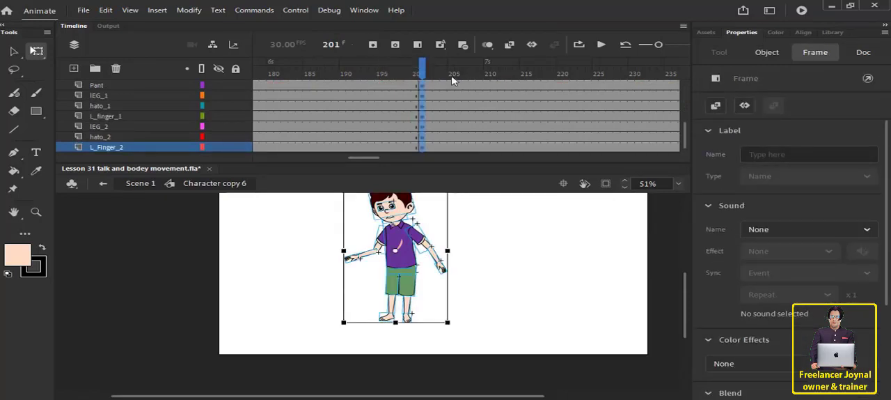
Insert keyframes at frame 212 on all body-part layers from Lip to L_Finger_2.
click(491, 84)
drag(492, 83, 496, 94)
drag(501, 148, 500, 40)
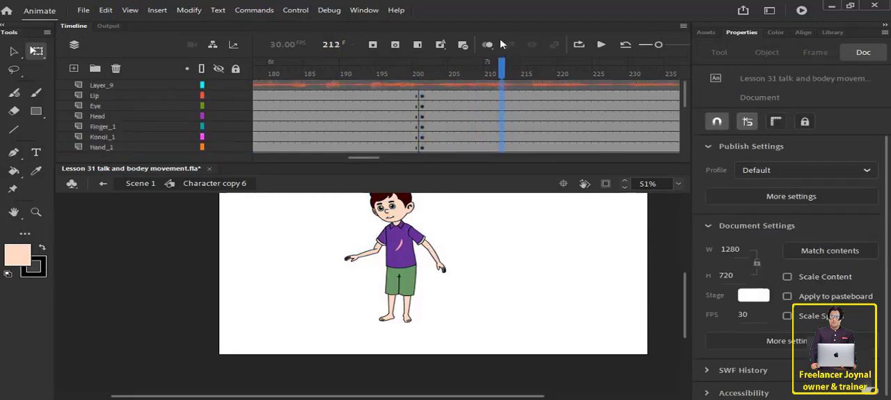
click(504, 101)
click(373, 46)
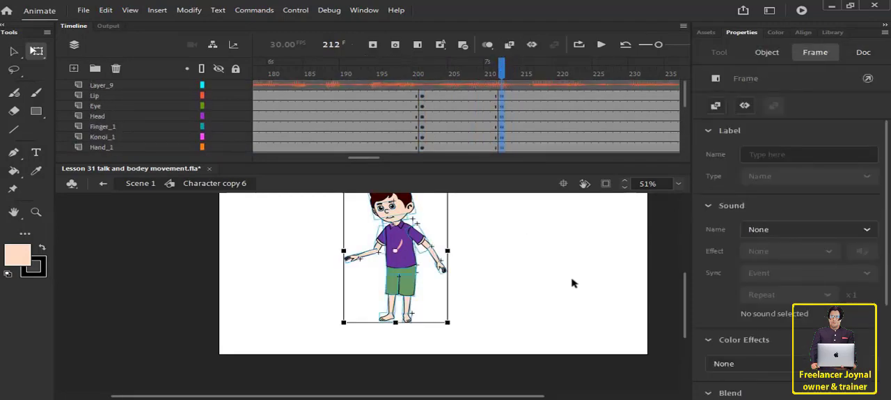
At frame 212, rotate the raised konoi_2 forearm down so that the arm hangs beside the body.
click(493, 257)
scroll(490, 252, up, 1)
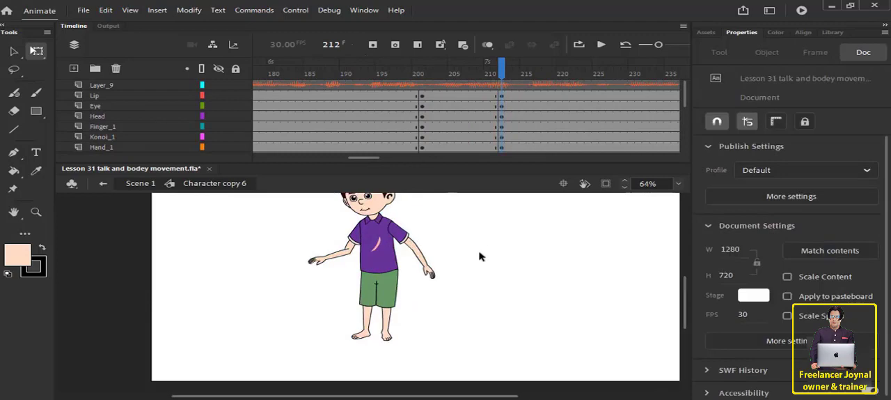
scroll(479, 255, up, 2)
click(357, 307)
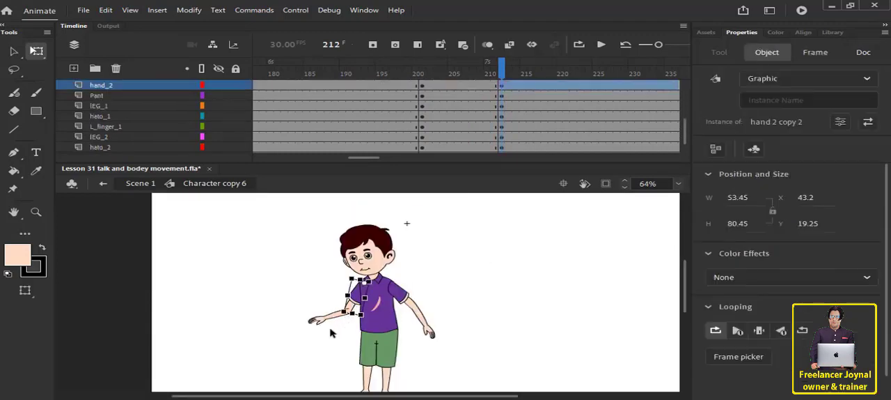
click(334, 332)
scroll(330, 322, up, 2)
click(349, 315)
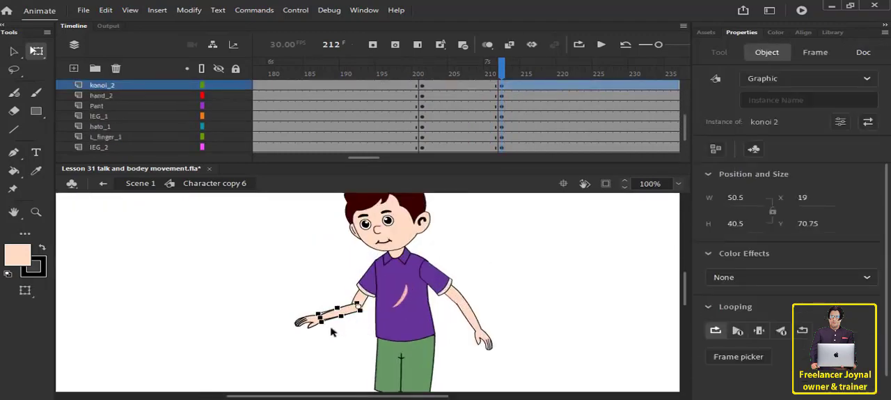
drag(336, 340, 360, 355)
click(361, 354)
drag(356, 324, 352, 323)
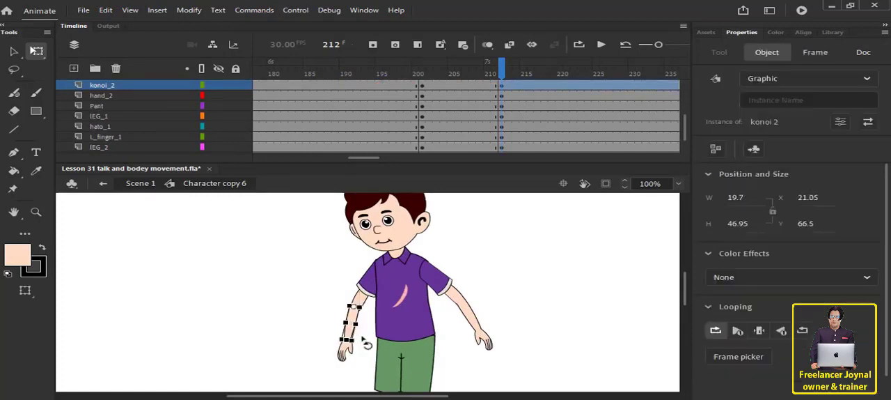
Fine-tune the konoi_2 forearm's position so that it joins the upper arm cleanly at the elbow.
click(369, 330)
scroll(369, 329, up, 4)
drag(455, 311, 454, 310)
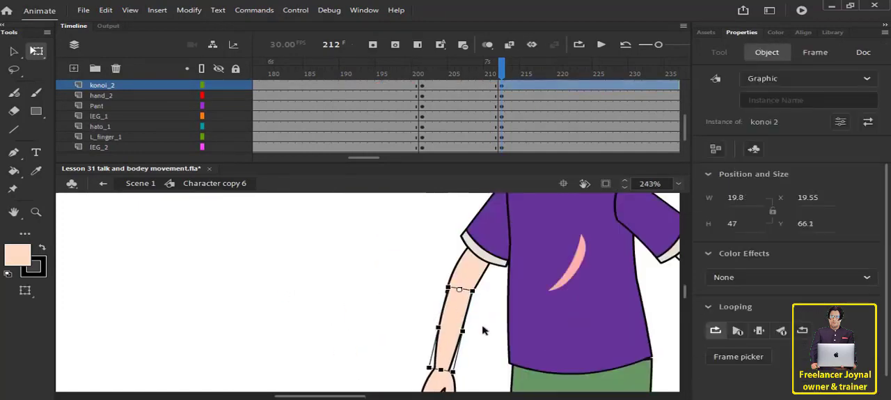
click(483, 328)
scroll(483, 320, down, 2)
drag(453, 282, 444, 279)
click(475, 283)
click(458, 271)
click(476, 278)
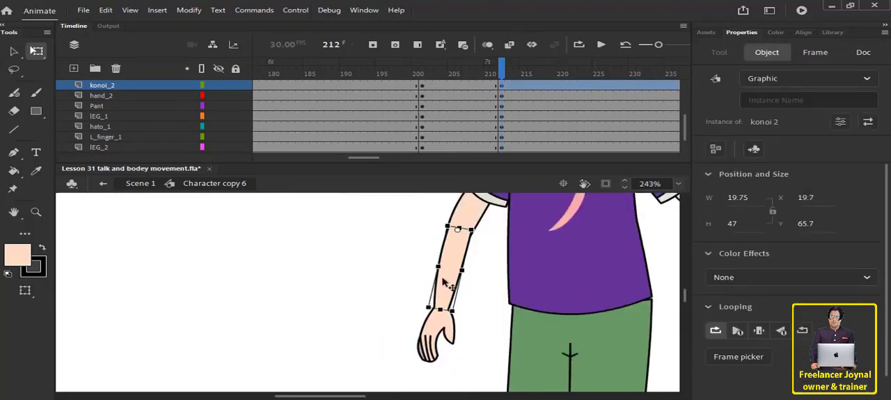
click(487, 299)
Rotate the Hand_1 arm down toward the body and turn the Bodey torso back slightly toward upright.
scroll(589, 309, down, 5)
click(488, 291)
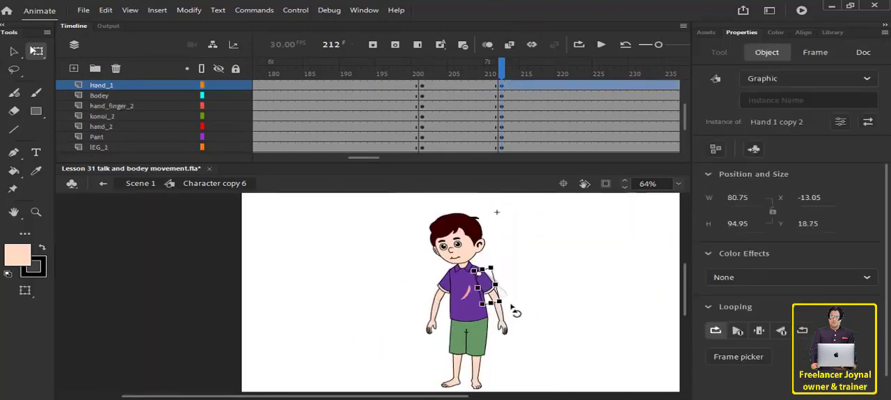
click(471, 296)
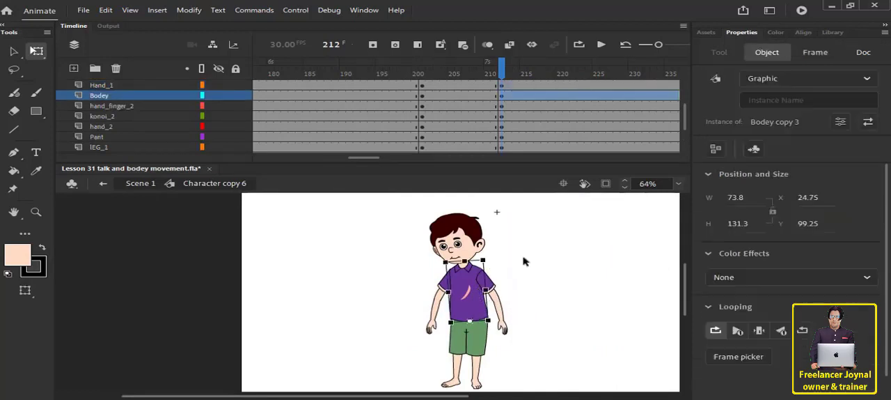
mouse_move(488, 254)
mouse_down()
mouse_move(506, 260)
mouse_move(497, 253)
mouse_up()
click(558, 292)
click(479, 293)
scroll(550, 282, up, 1)
click(533, 281)
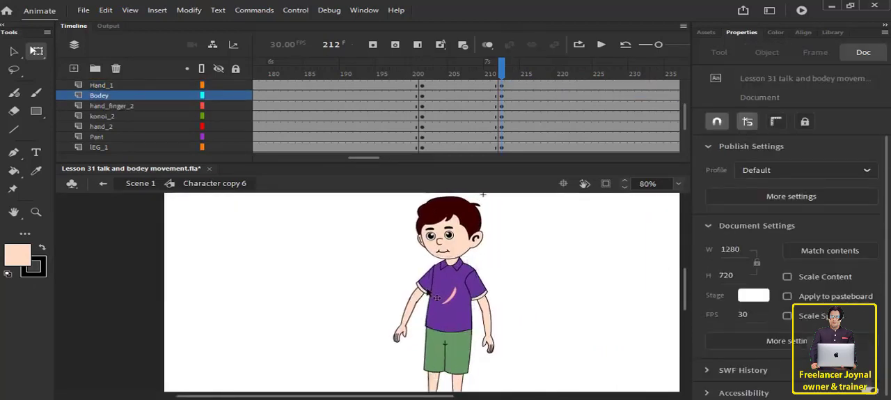
scroll(535, 282, up, 1)
scroll(535, 282, down, 2)
scroll(454, 120, up, 2)
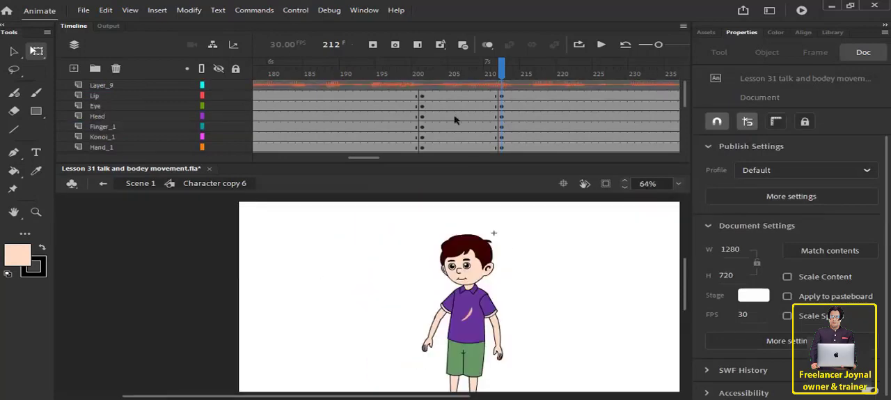
Create classic tweens between the keyframes at frames 201 and 212 on all body-part layers.
drag(437, 96, 441, 135)
right_click(441, 135)
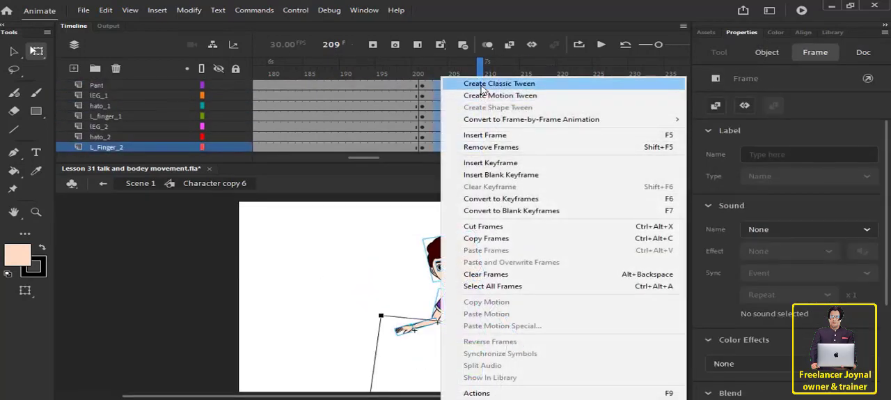
click(496, 83)
click(608, 266)
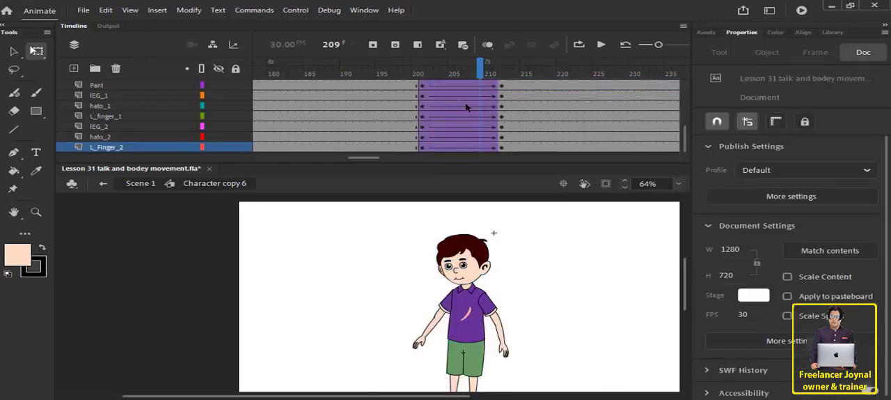
Play the animation from around frame 184 to the end to review the arm-lowering movement against the audio.
scroll(467, 107, up, 4)
drag(445, 76, 300, 84)
click(602, 45)
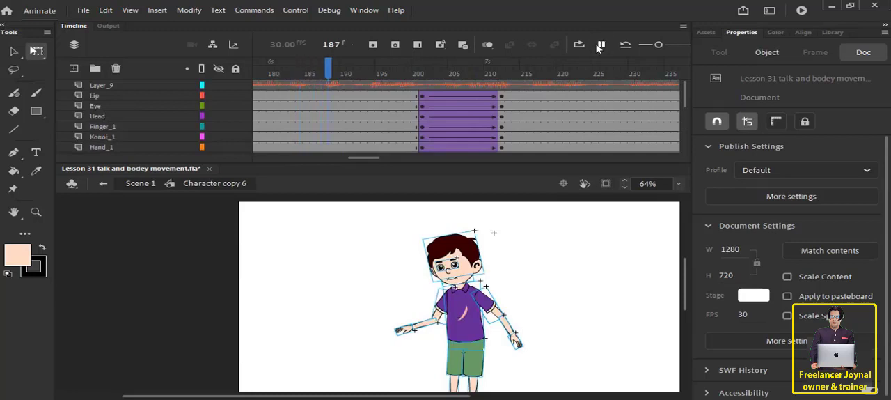
click(600, 45)
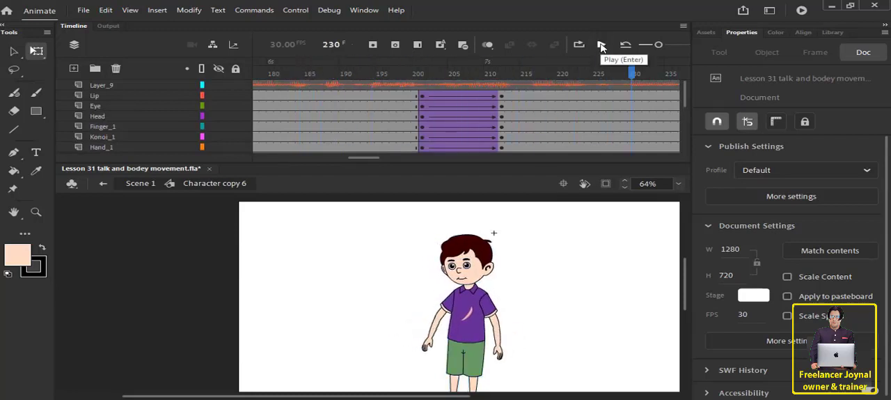
click(600, 45)
click(601, 44)
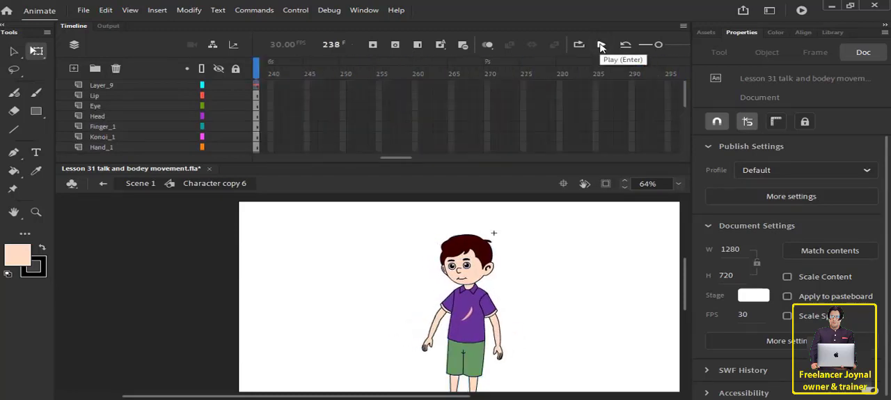
Extend the audio layer and all body-part layers to frame 292, and play the added section.
drag(322, 89, 650, 392)
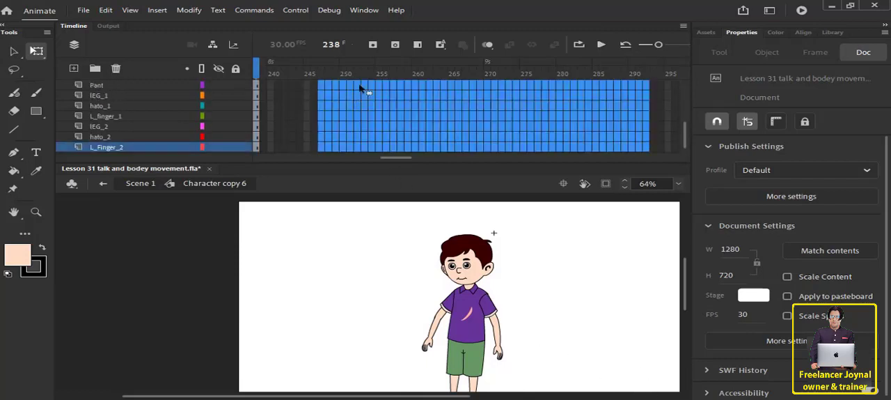
scroll(408, 118, up, 5)
click(418, 46)
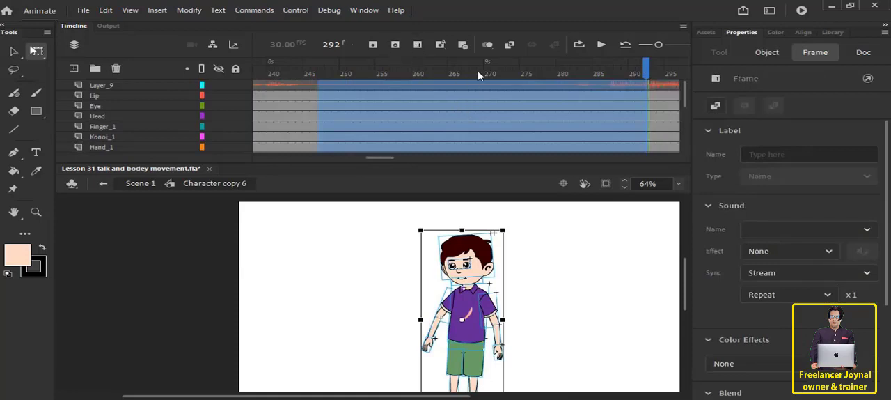
drag(478, 76, 322, 78)
key(Return)
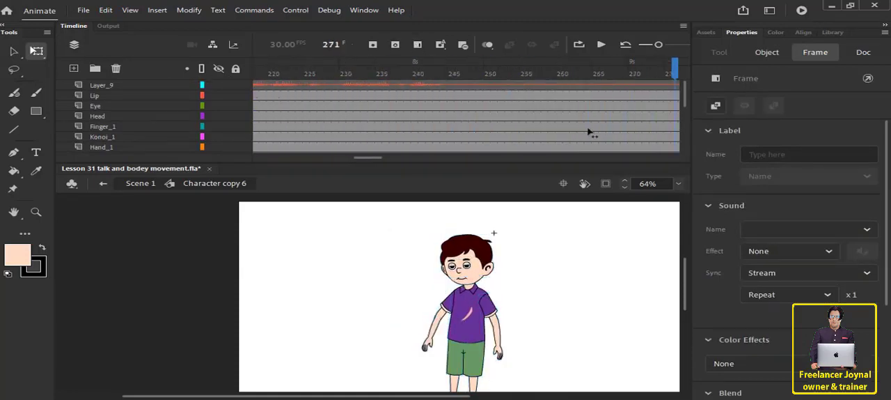
Insert keyframes at frame 238 on all body-part layers from Lip to L_Finger_2.
drag(588, 133, 401, 124)
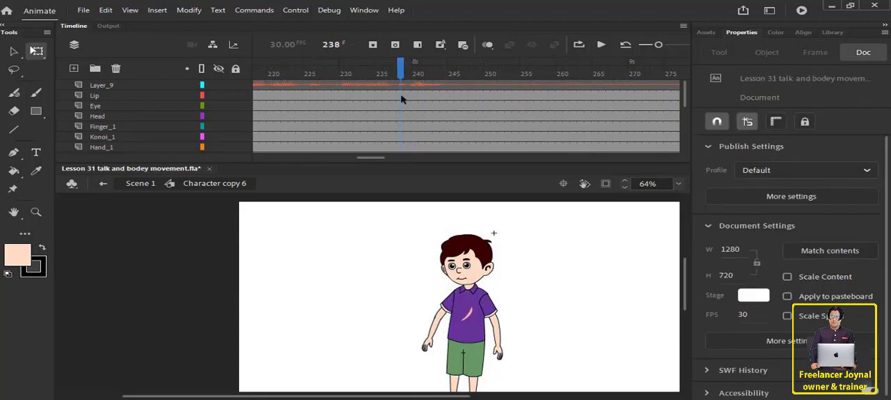
drag(401, 95, 400, 277)
click(374, 44)
scroll(487, 115, up, 5)
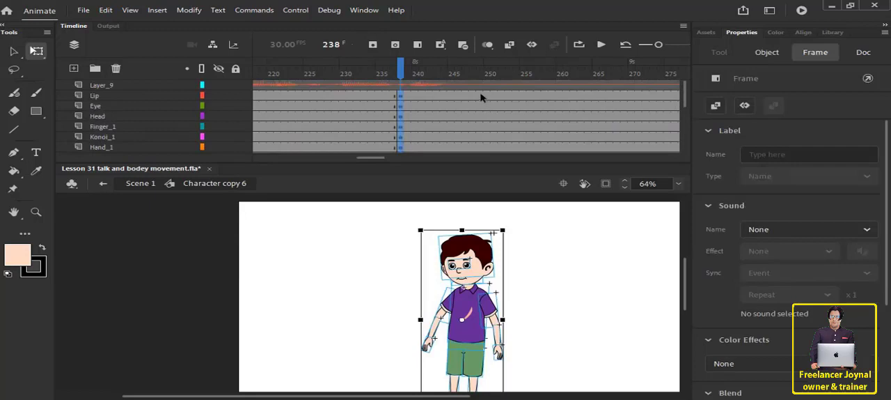
Copy the neutral standing pose from frame 106 on all body-part layers and paste it at frame 248.
click(480, 96)
drag(391, 74, 317, 241)
key(Return)
scroll(332, 128, up, 4)
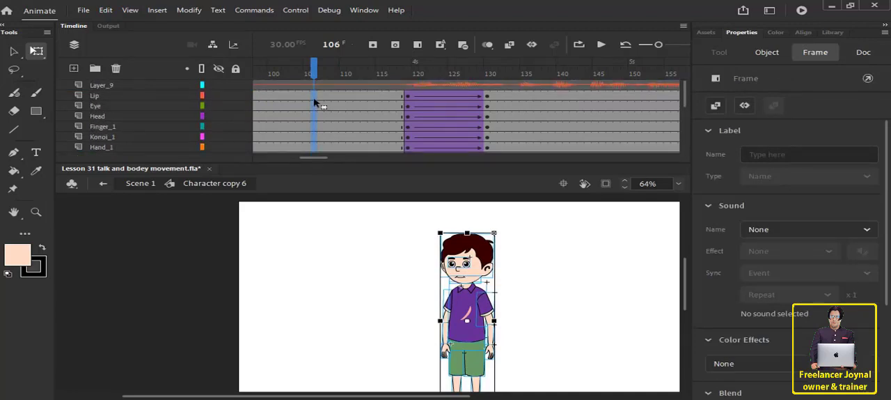
drag(527, 114, 440, 97)
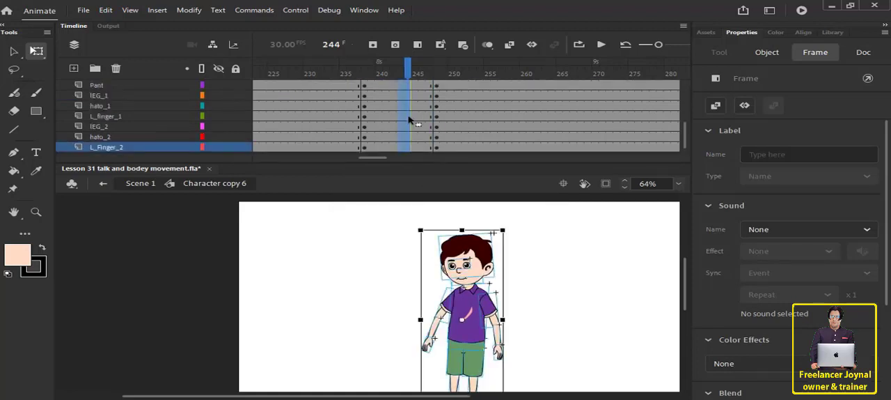
Create classic tweens between frames 238 and 248 on all body-part layers, and scrub through the transition.
right_click(408, 119)
click(426, 85)
drag(423, 74, 454, 102)
click(497, 121)
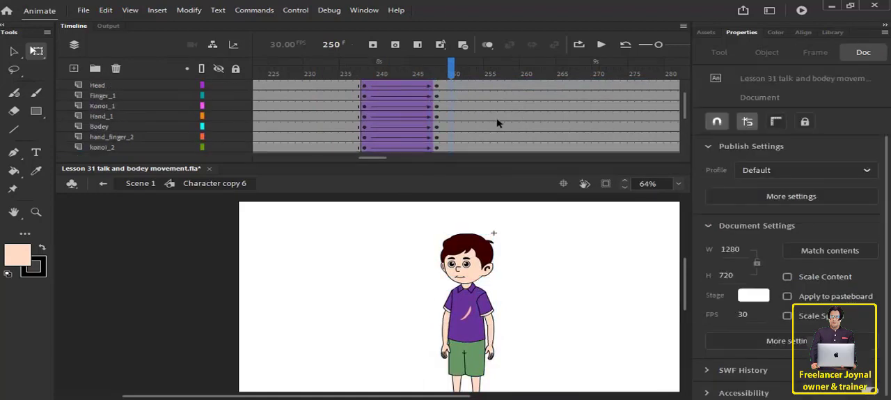
Check the tweens on every layer, and play the animation from the first frame with the whole stage in view.
scroll(494, 124, up, 5)
scroll(441, 105, down, 5)
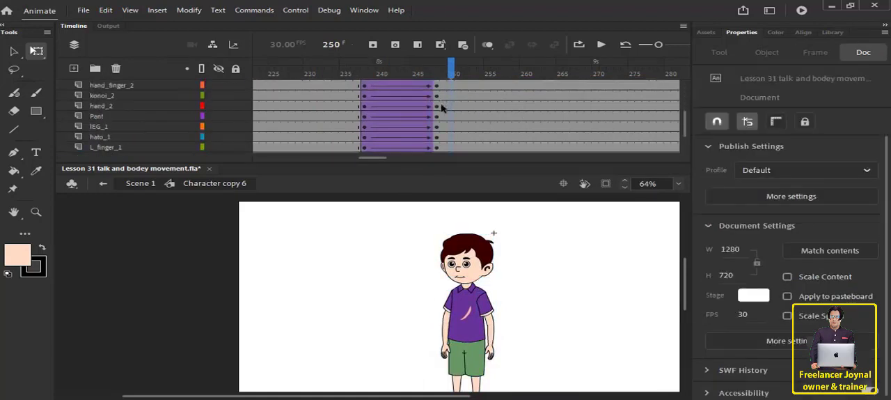
scroll(445, 116, down, 2)
scroll(426, 258, down, 1)
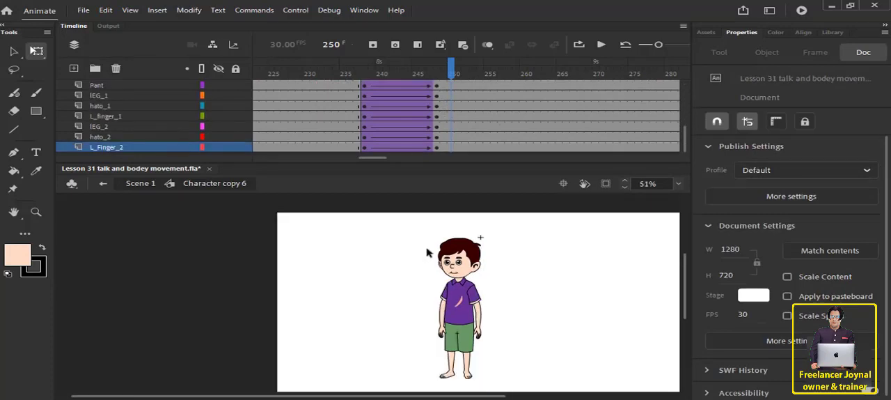
scroll(426, 254, down, 1)
drag(382, 160, 245, 160)
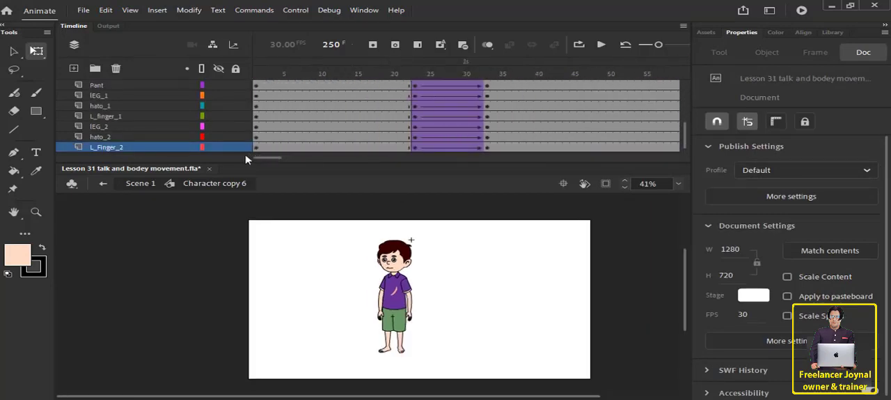
drag(284, 78, 248, 76)
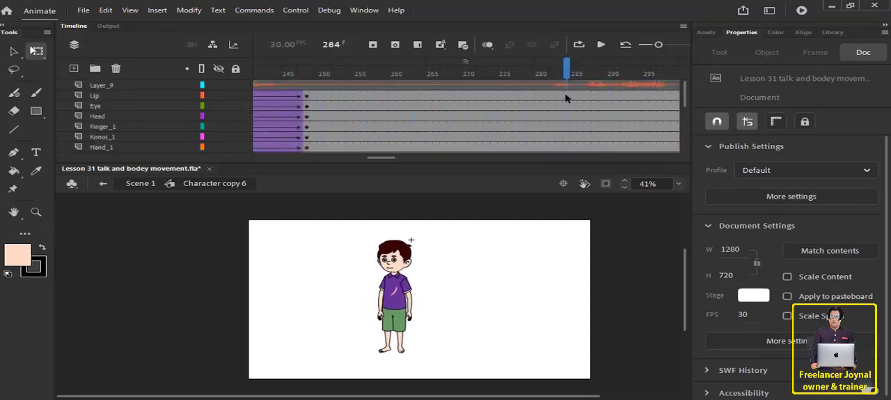
Insert keyframes at frames 284 and 295 on all body-part layers from Lip to L_Finger_2.
drag(566, 95, 565, 254)
drag(386, 159, 401, 163)
scroll(359, 117, up, 5)
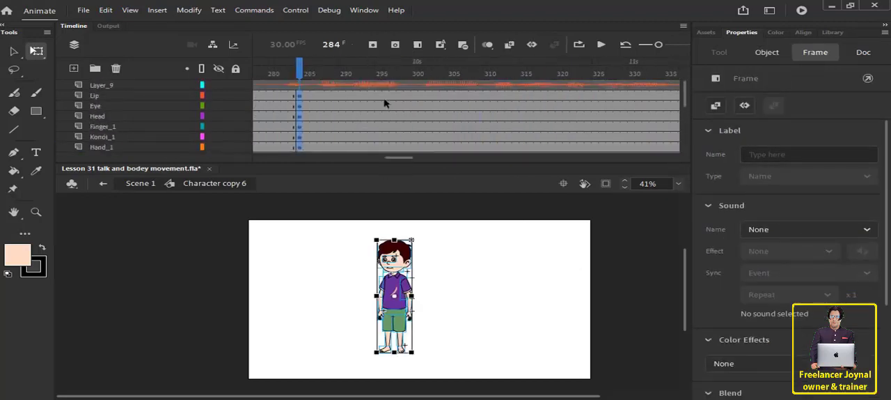
drag(379, 99, 380, 236)
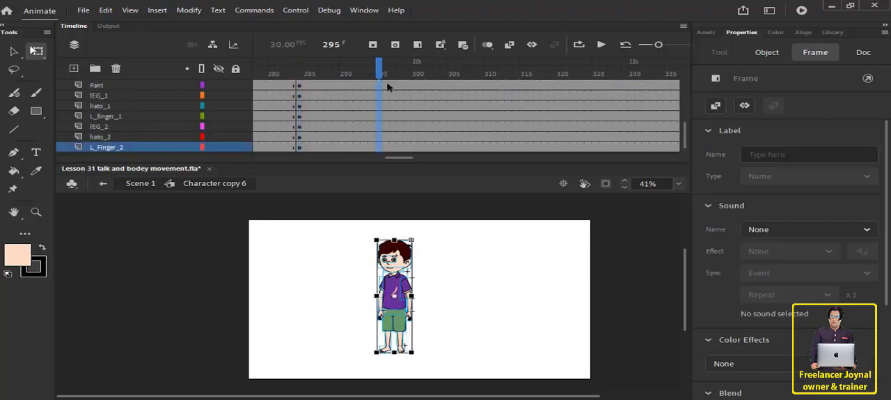
click(372, 48)
scroll(362, 119, up, 5)
click(452, 312)
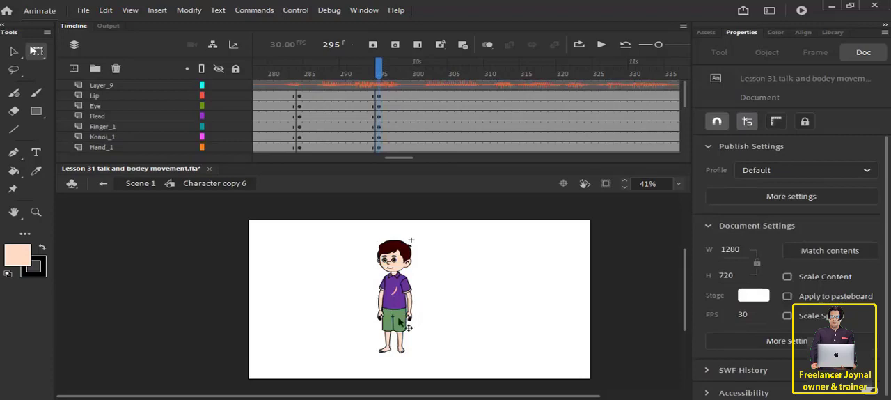
At frame 295, rotate the Bodey torso so that the boy leans slightly toward his hand_2 side.
scroll(412, 316, up, 3)
click(383, 311)
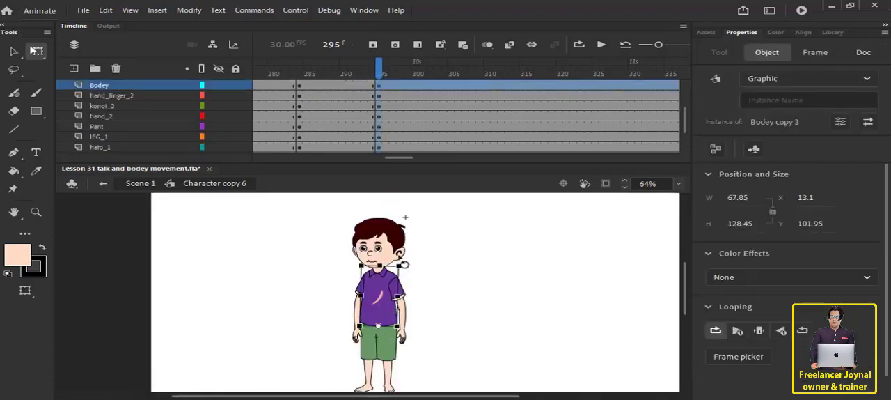
drag(413, 266, 385, 244)
click(388, 245)
click(346, 296)
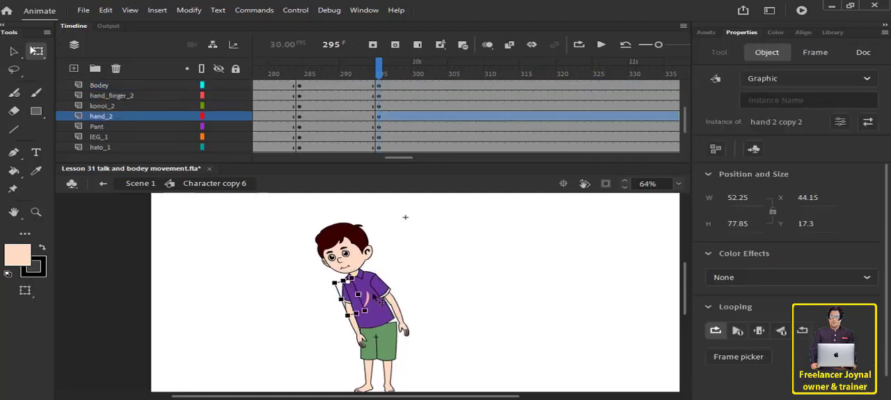
click(374, 276)
drag(382, 259, 400, 271)
click(351, 317)
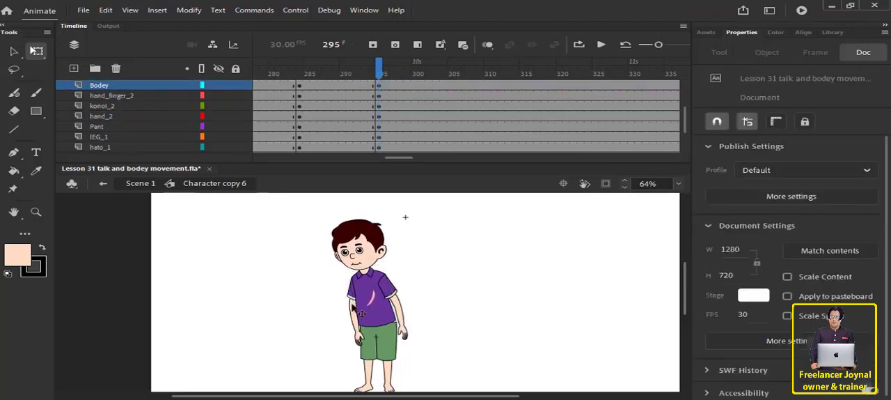
Raise the hand_2 arm outward, rotate the konoi_2 forearm to horizontal, and nudge it to fit the elbow.
click(361, 313)
drag(346, 321, 320, 307)
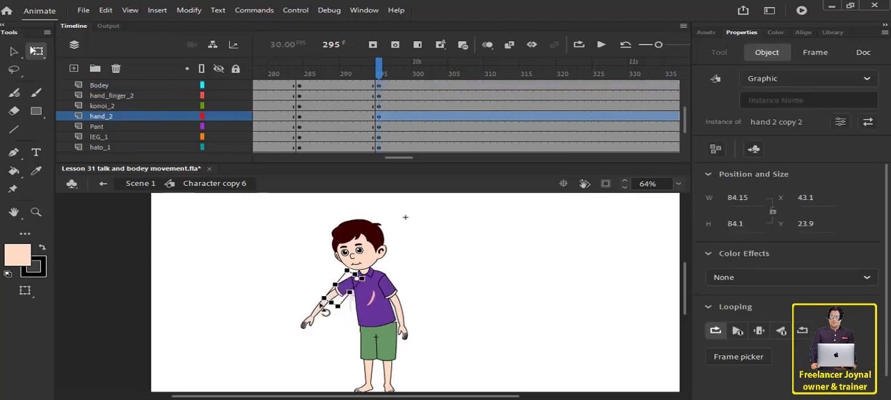
click(328, 334)
click(320, 317)
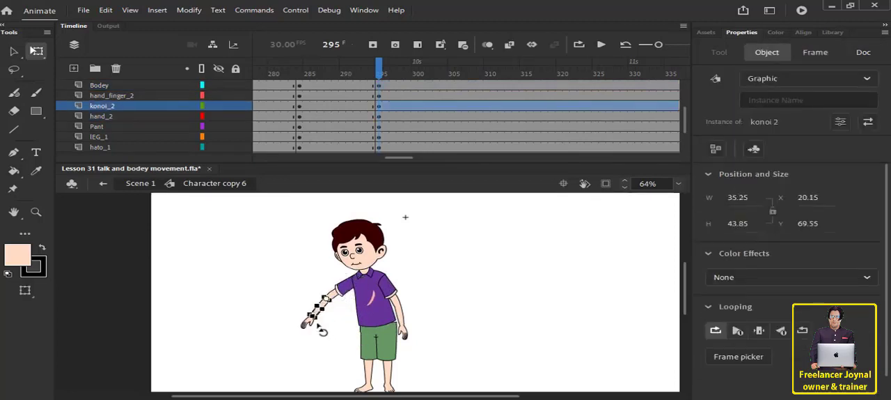
drag(325, 332, 282, 317)
click(300, 326)
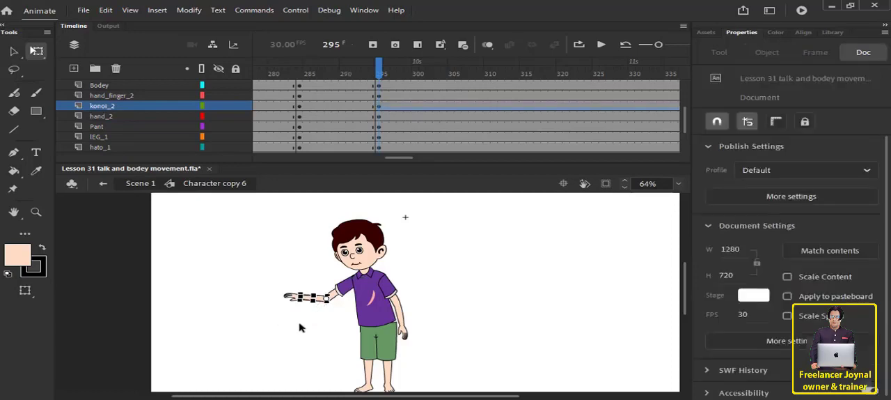
click(317, 299)
key(Right)
key(Right)
key(Right)
key(Right)
key(Right)
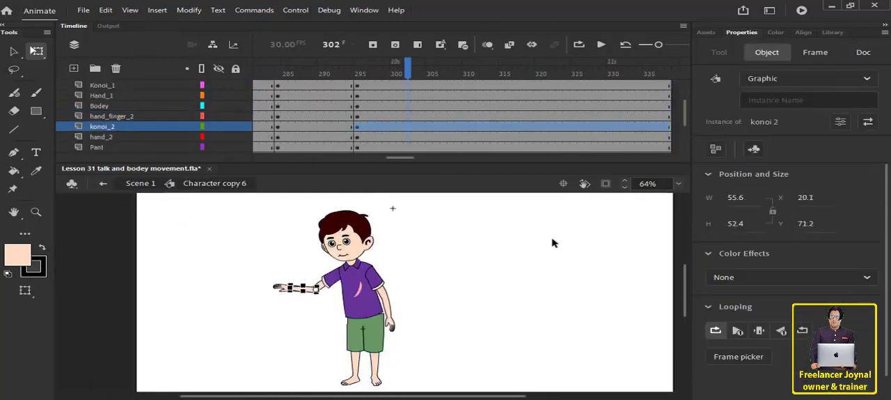
click(481, 285)
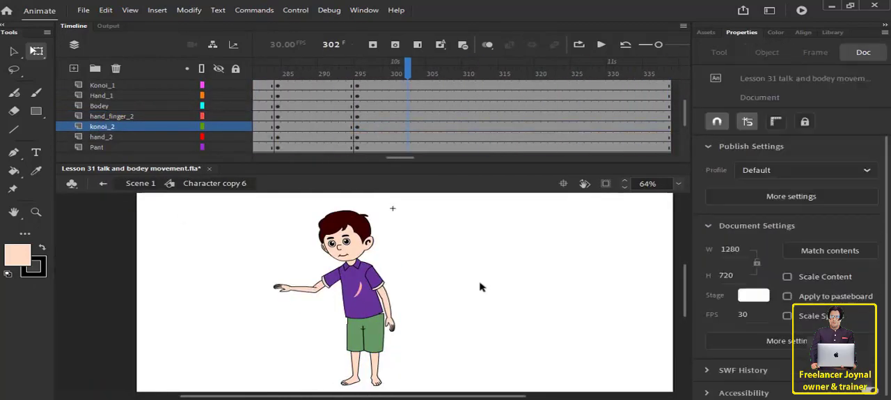
Rotate the Hand_1 arm outward from the body and bend its Konoi_1 forearm back down slightly.
click(388, 288)
mouse_move(403, 303)
mouse_down()
mouse_move(409, 299)
mouse_move(411, 311)
mouse_up()
click(417, 324)
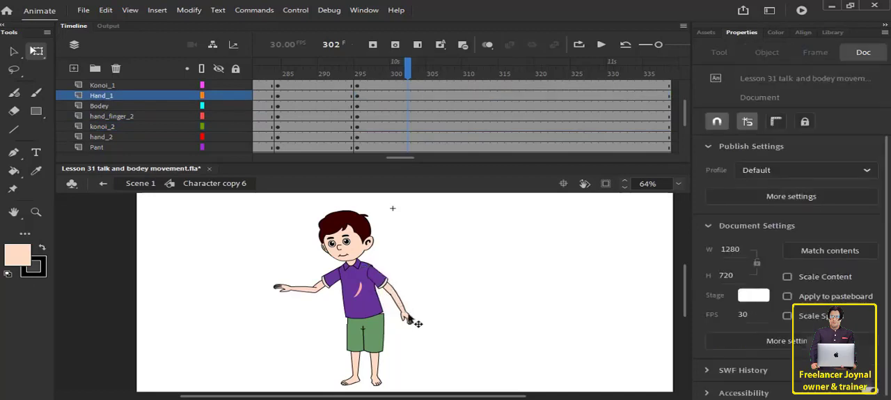
click(403, 309)
drag(417, 314, 415, 338)
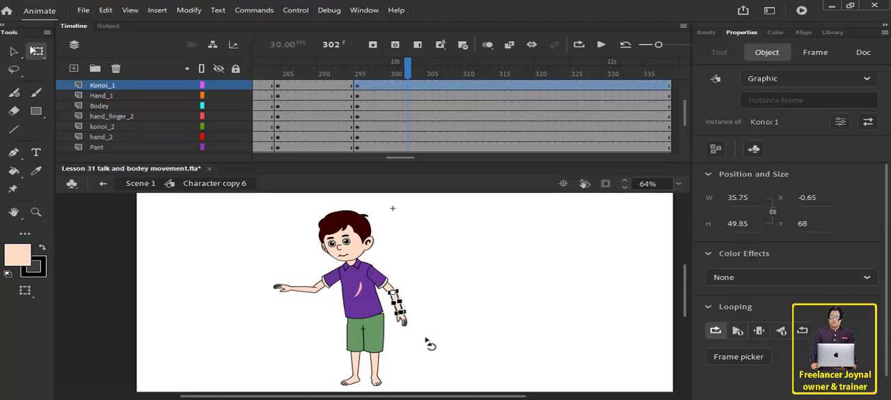
click(471, 325)
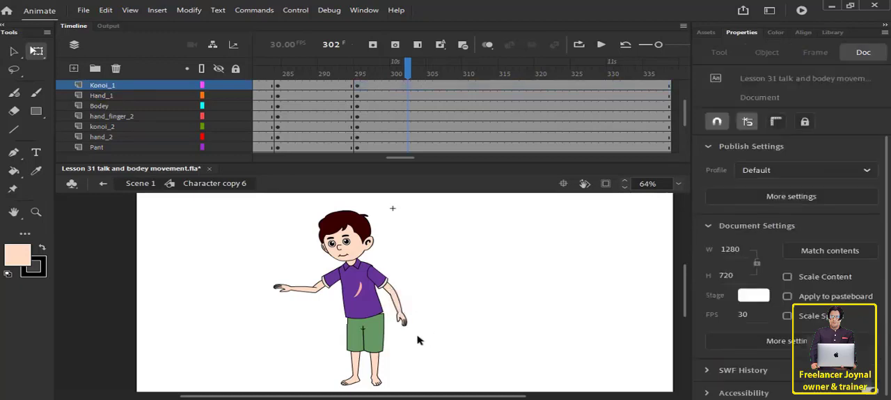
Rotate the Pant hips slightly so that the shorts and legs follow the torso's lean.
click(376, 326)
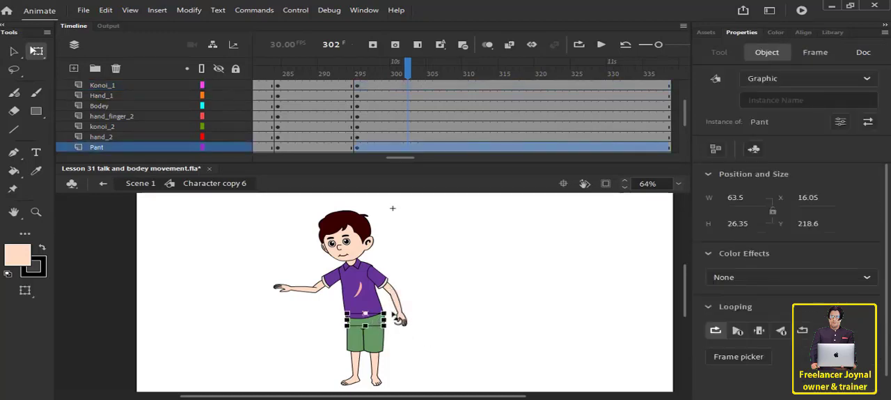
drag(406, 320, 493, 317)
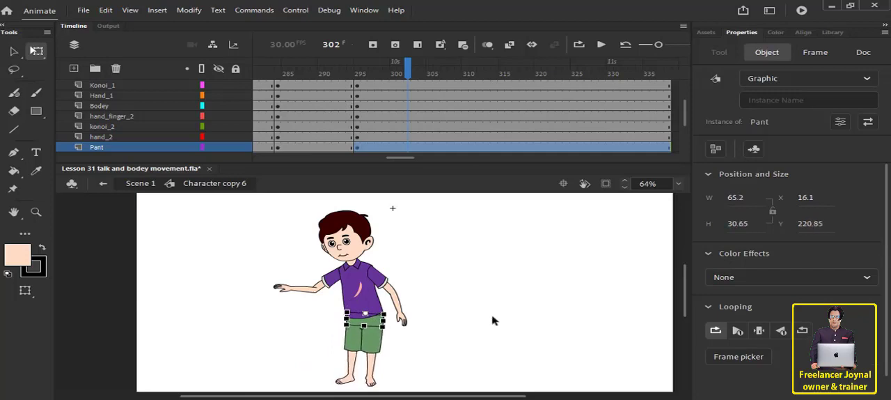
click(411, 307)
Nudge the Bodey torso slightly down and right so that the shirt meets the shorts at the waist.
click(382, 310)
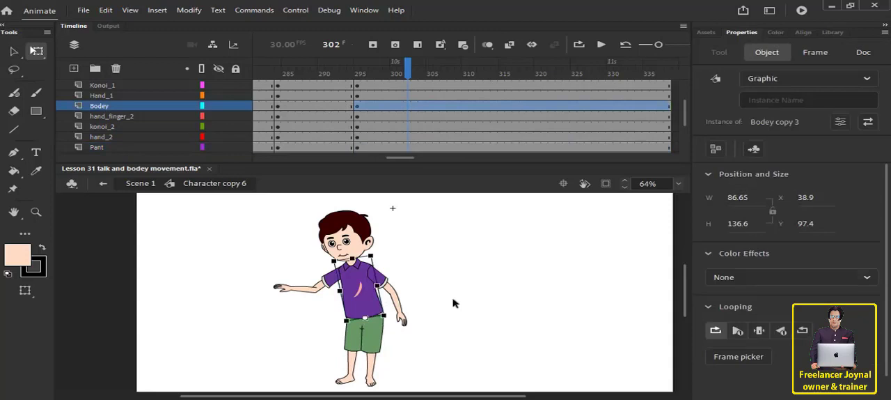
key(Down)
key(Down)
key(Right)
key(Right)
key(Down)
key(Down)
key(Right)
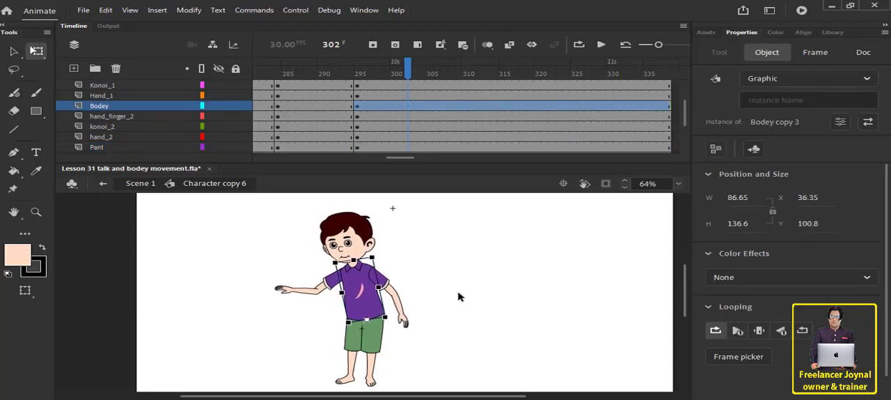
Create classic tweens on all body layers between the keyframes at frames 284 and 295, and play the animation from frame 256.
click(482, 285)
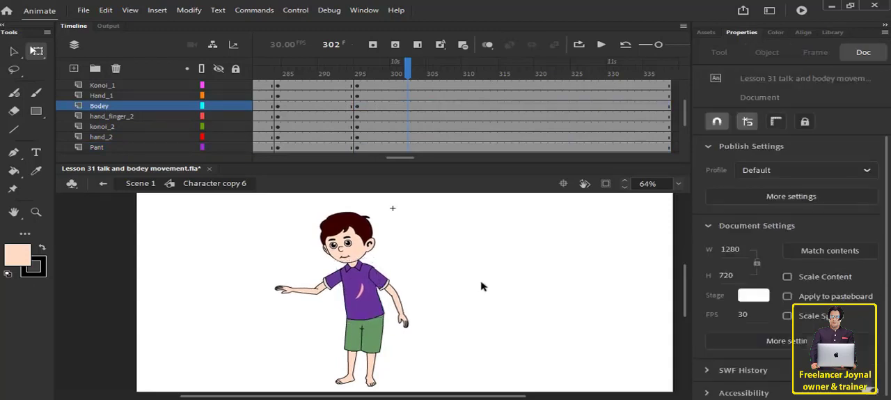
scroll(295, 122, up, 2)
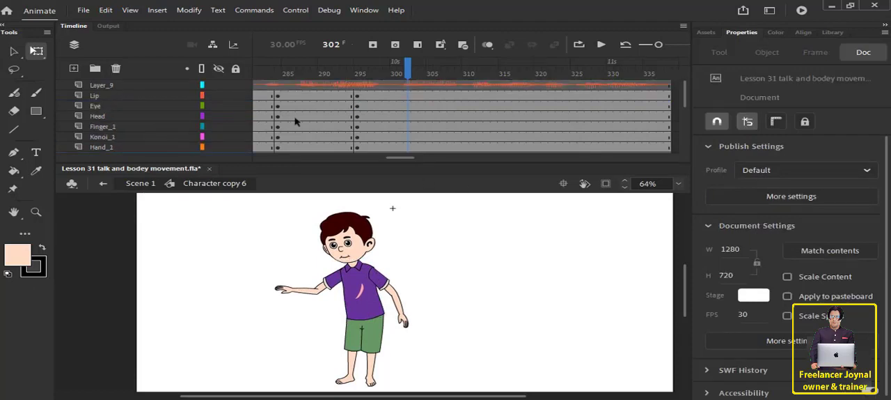
drag(296, 100, 332, 314)
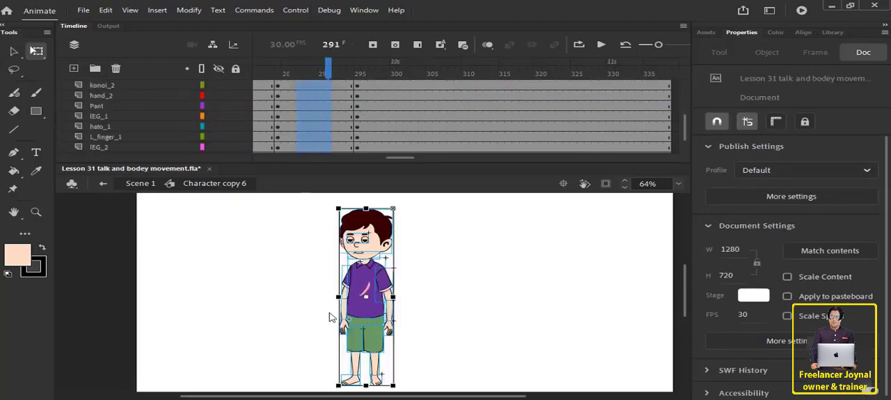
right_click(326, 111)
click(352, 81)
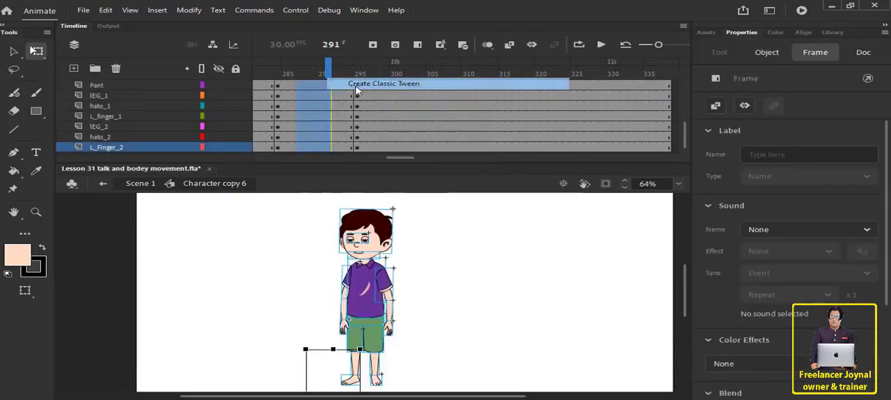
drag(325, 79, 236, 84)
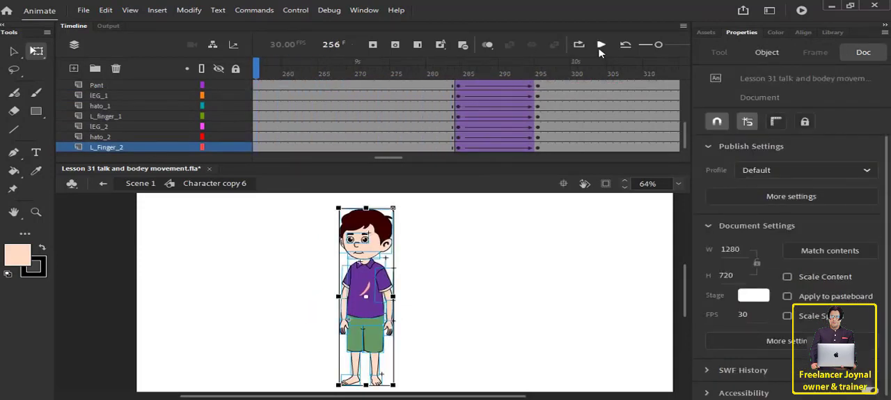
click(601, 47)
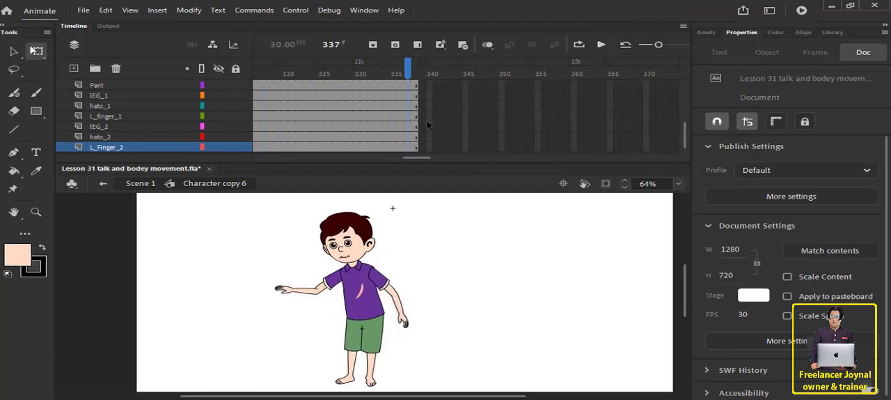
Extend all layers past frame 380 and insert keyframes on every body layer at frame 334.
scroll(428, 126, up, 5)
drag(430, 88, 537, 389)
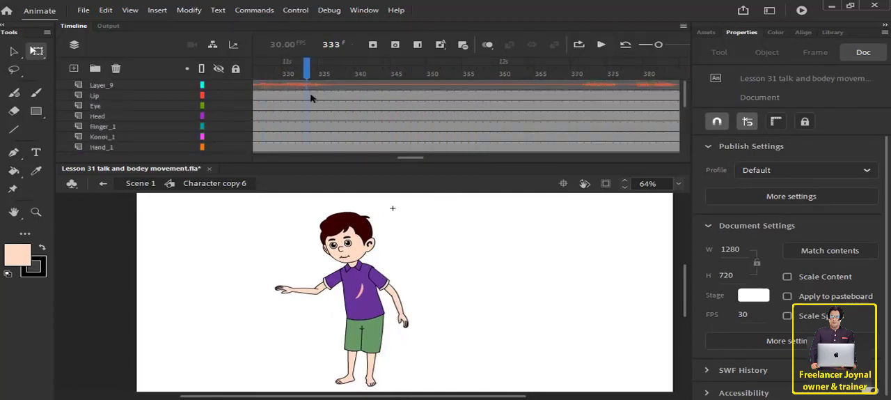
drag(314, 95, 314, 208)
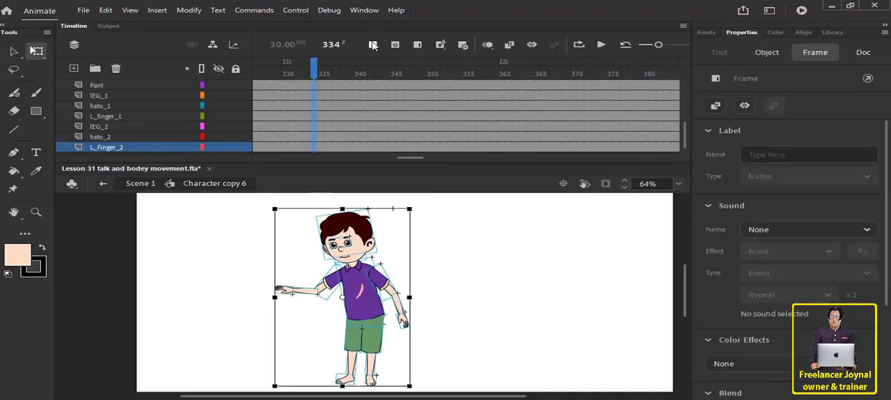
click(373, 46)
Copy the upright standing pose from frame 252 and paste it on all body layers at frame 346.
click(388, 101)
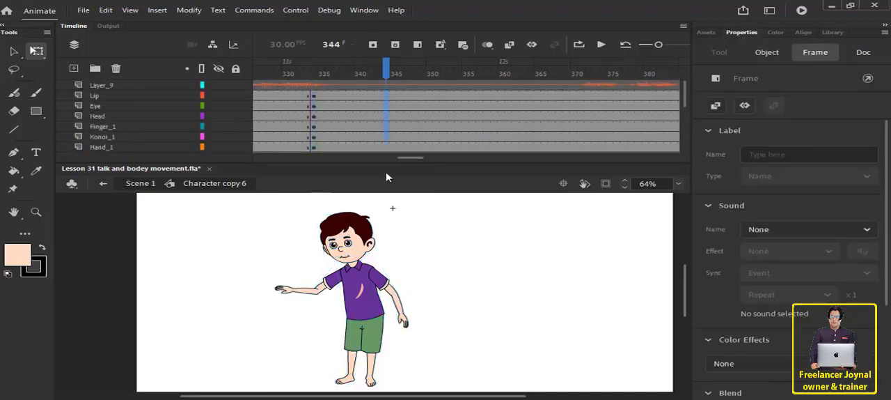
key(ctrl+a)
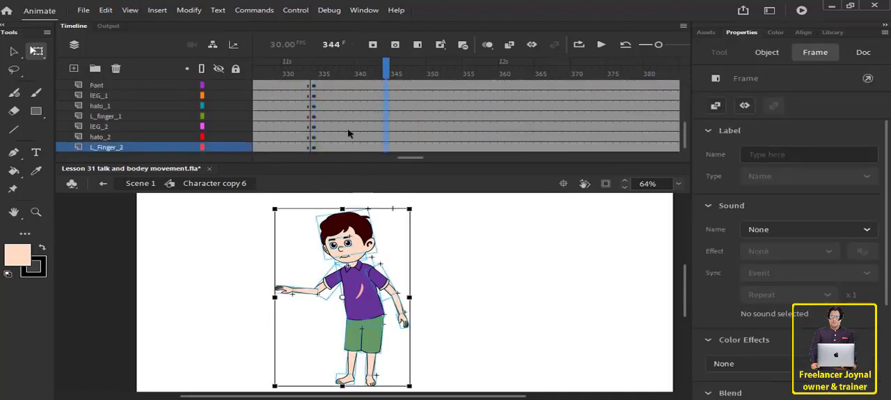
drag(315, 82, 635, 135)
scroll(637, 135, up, 5)
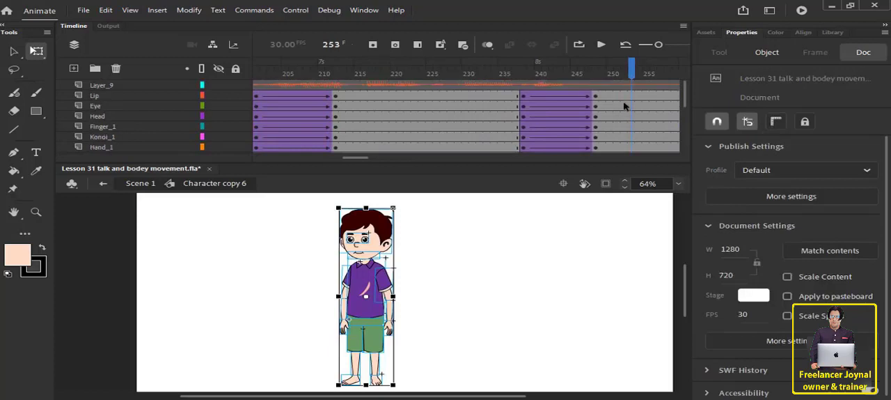
drag(625, 96, 628, 302)
scroll(633, 130, up, 5)
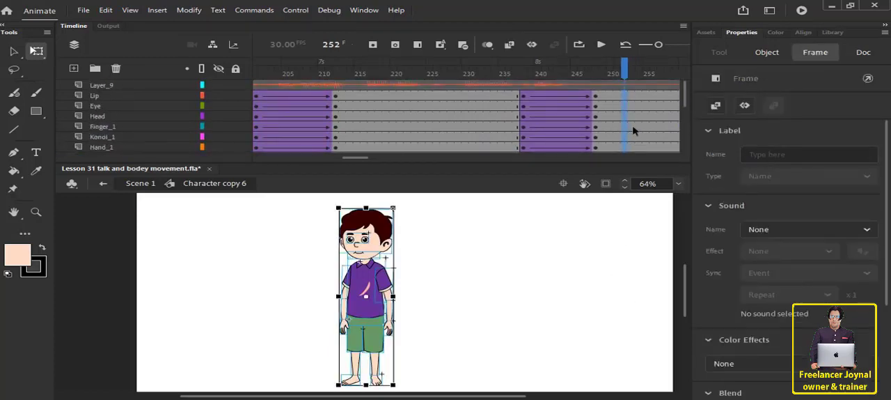
Create classic tweens on all body layers between the keyframes at frames 334 and 346.
drag(624, 100, 371, 321)
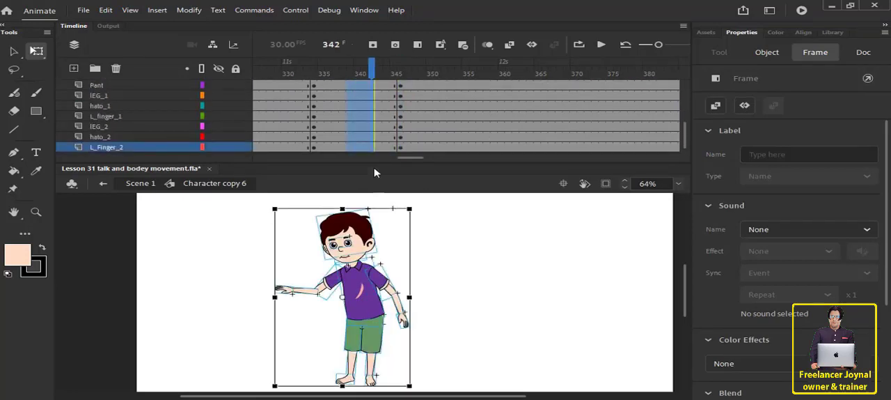
right_click(357, 117)
click(389, 83)
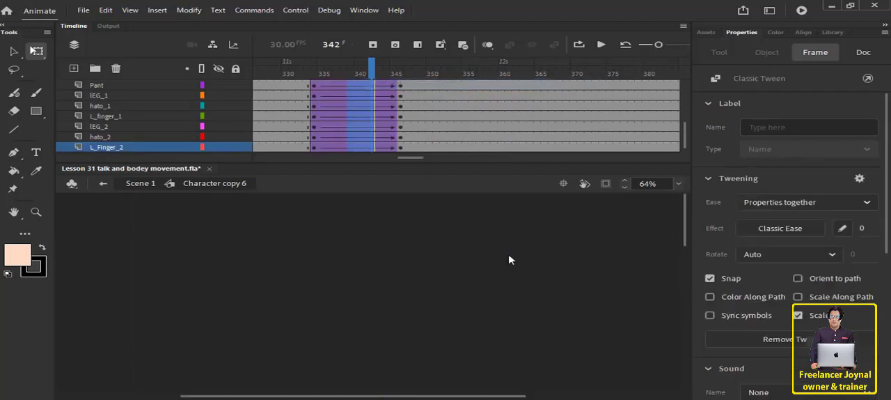
scroll(449, 261, down, 5)
scroll(452, 254, down, 1)
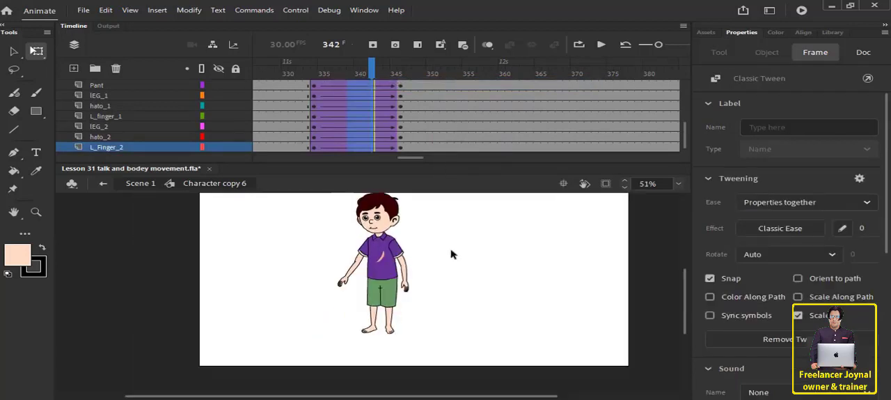
scroll(460, 254, up, 1)
scroll(462, 124, up, 4)
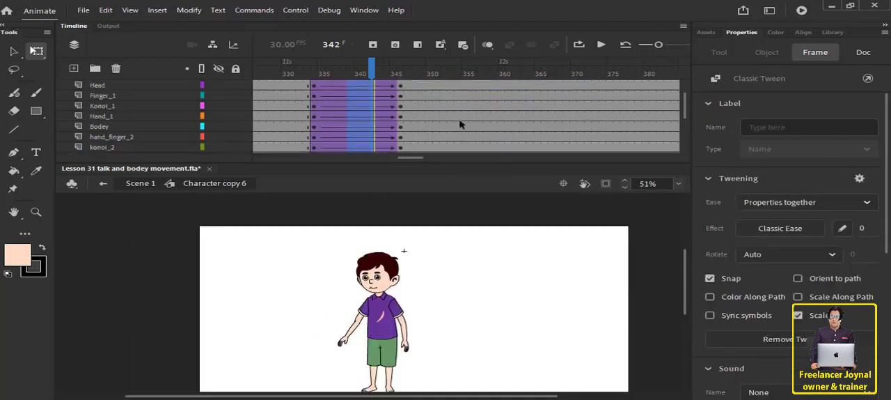
Remove the surplus frames after frame 368 from all layers.
drag(473, 78, 313, 124)
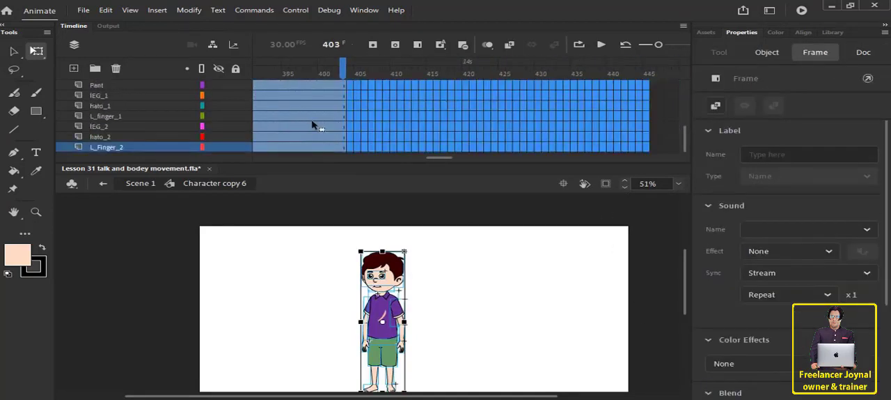
right_click(313, 125)
click(369, 145)
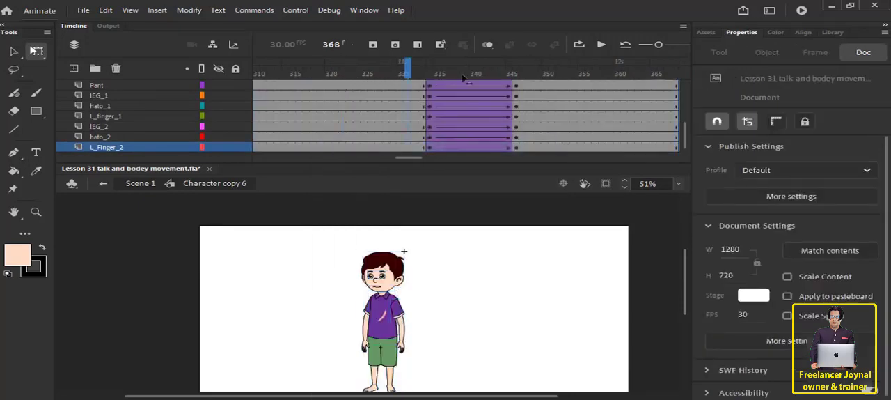
Return to frame 1, select the Lip layer's mouth graphic, and open its Lip Syncing settings.
drag(463, 77, 165, 115)
scroll(330, 116, down, 3)
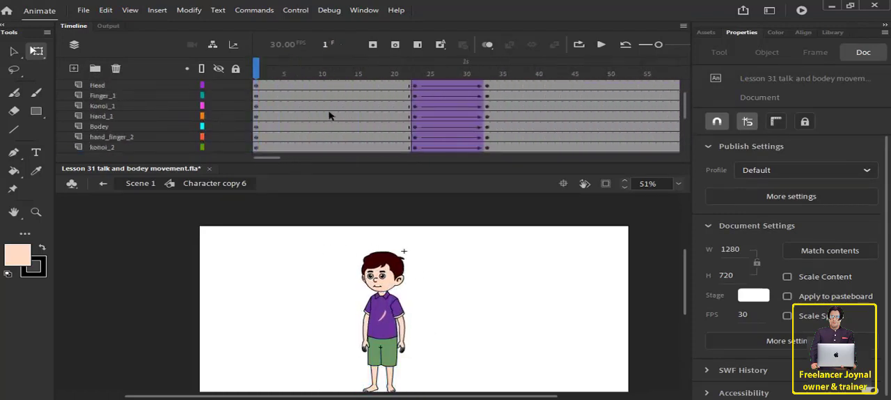
scroll(330, 115, up, 1)
click(283, 84)
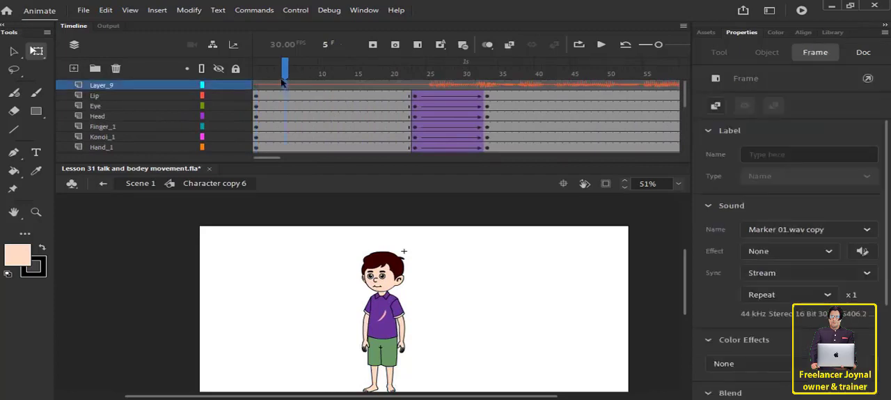
drag(284, 72, 256, 71)
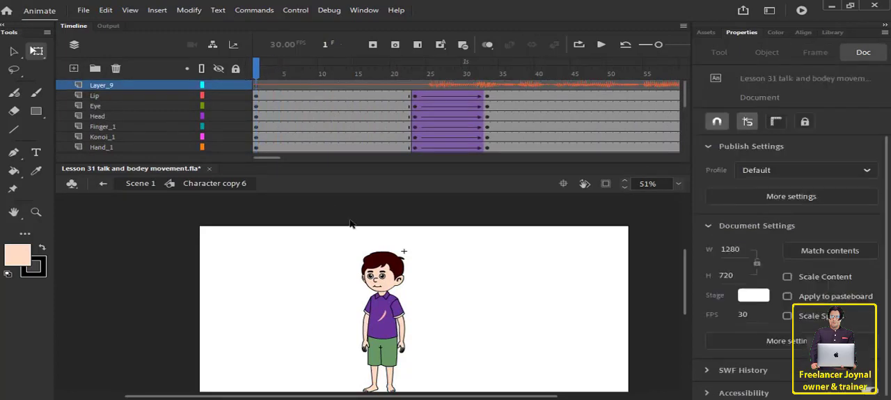
click(100, 96)
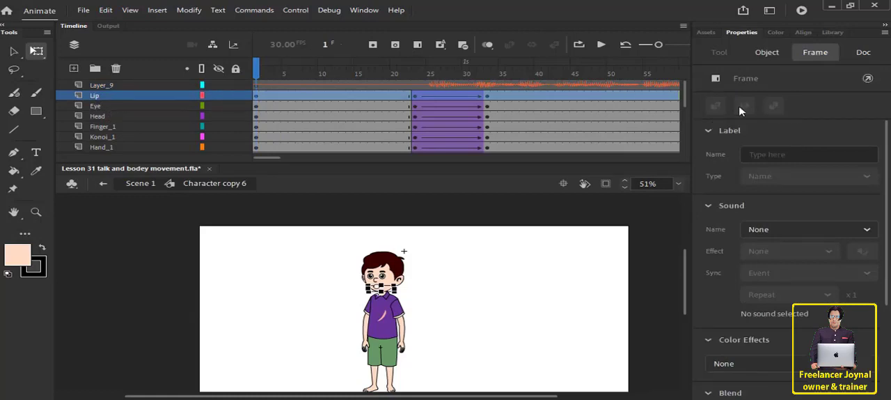
click(767, 52)
scroll(826, 294, down, 2)
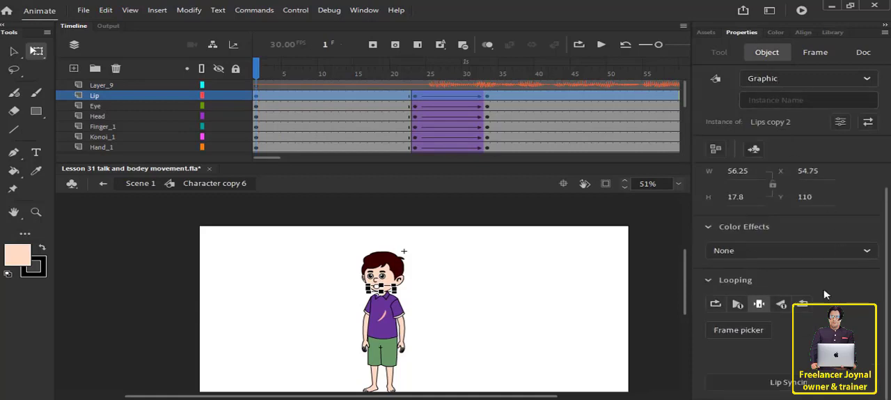
click(724, 382)
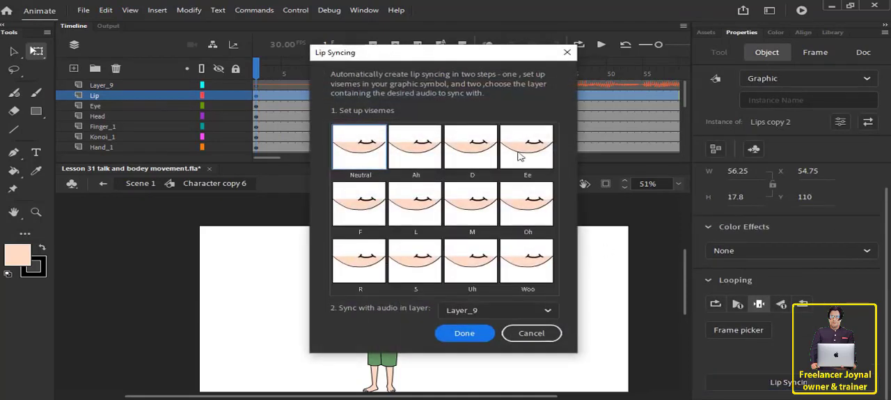
Assign mouth frame 1 to the Neutral viseme and mouth frame 4 to the Ah viseme.
click(361, 156)
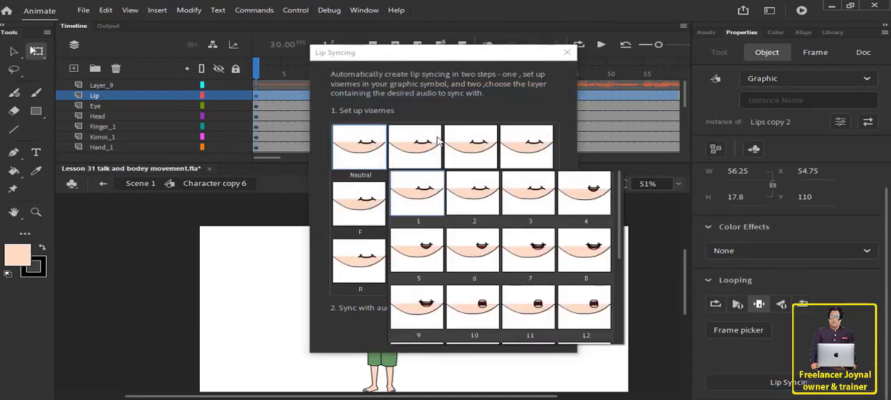
click(418, 197)
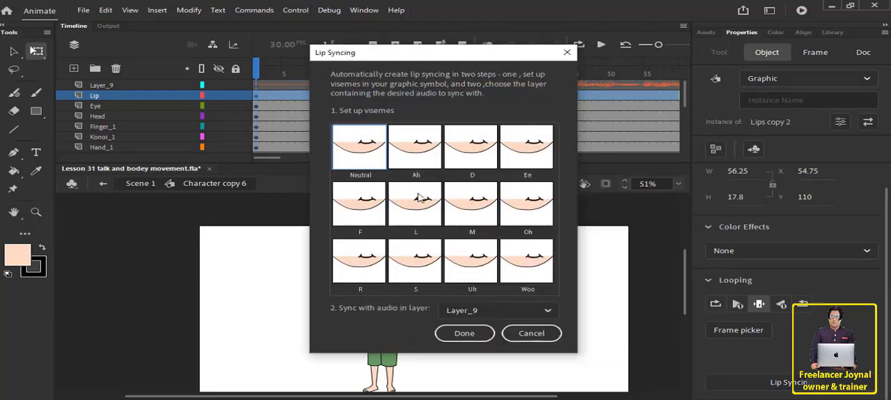
click(420, 153)
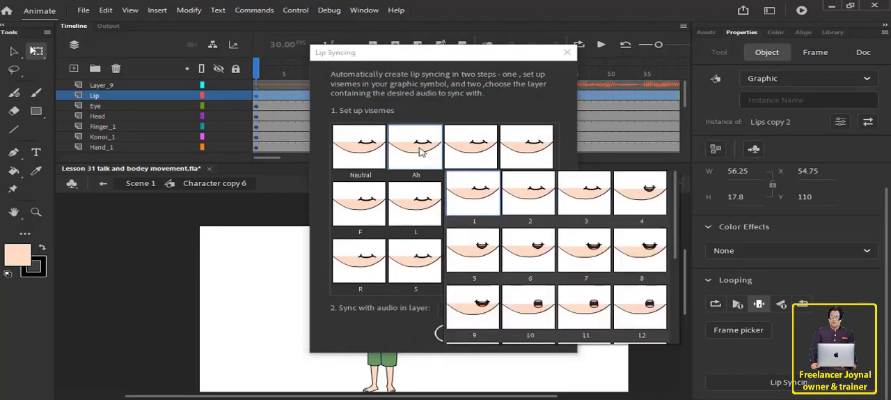
click(650, 199)
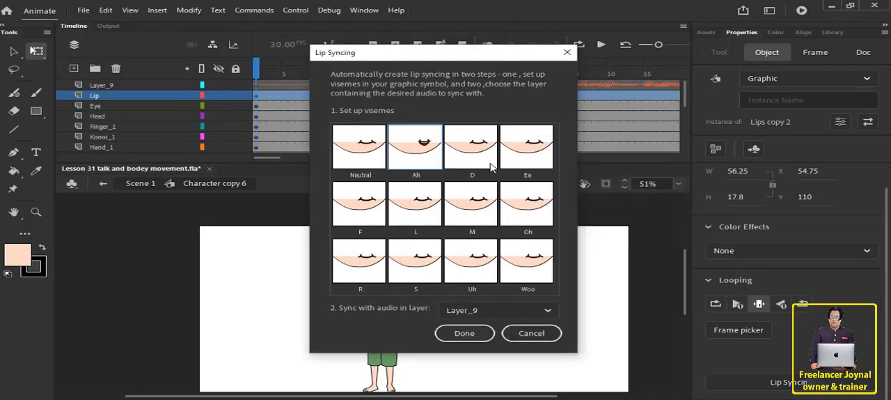
Assign a slightly open mouth showing teeth to the D viseme and mouth frame 14 to the Ee viseme.
click(491, 164)
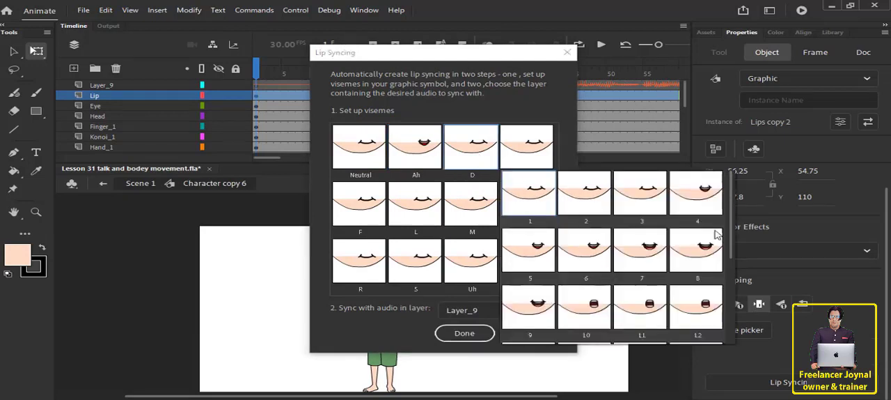
scroll(717, 235, down, 2)
click(567, 247)
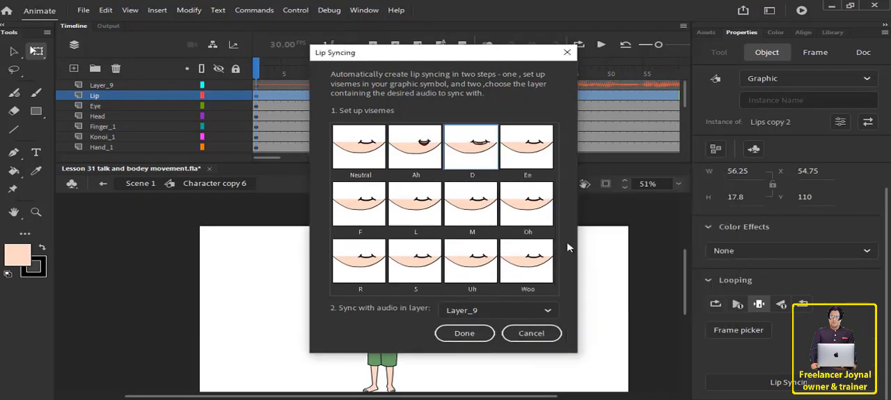
click(529, 163)
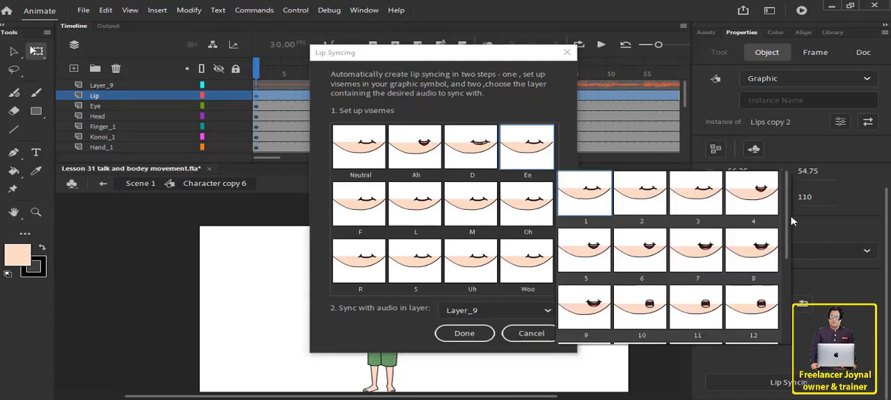
scroll(794, 236, down, 2)
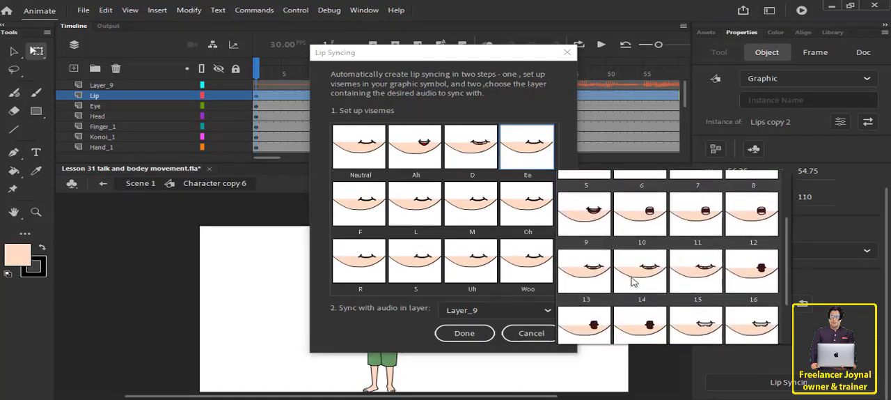
click(633, 278)
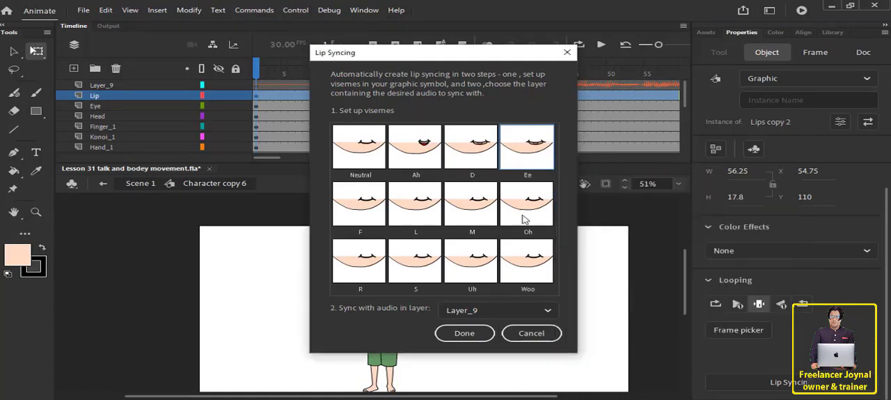
Assign a slightly open mouth showing teeth to the F viseme and a wide open mouth to the L viseme.
click(359, 210)
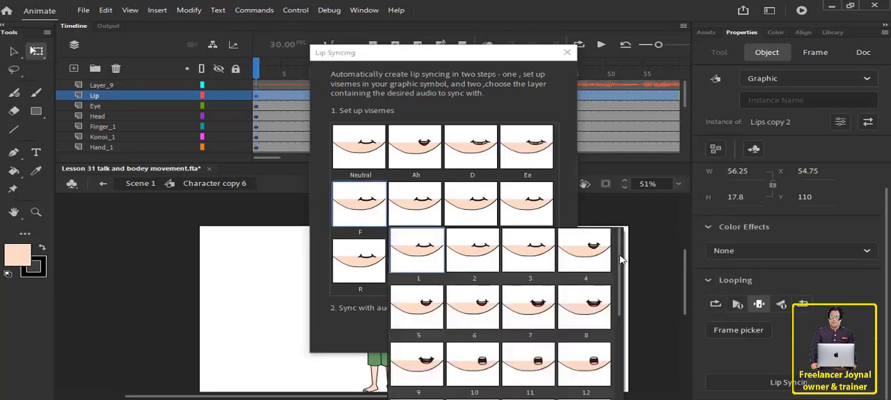
scroll(621, 259, down, 2)
click(585, 312)
click(427, 207)
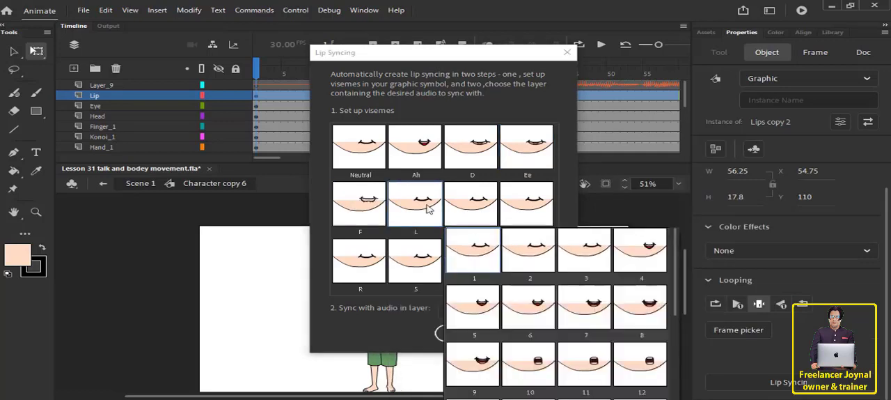
drag(675, 282, 677, 266)
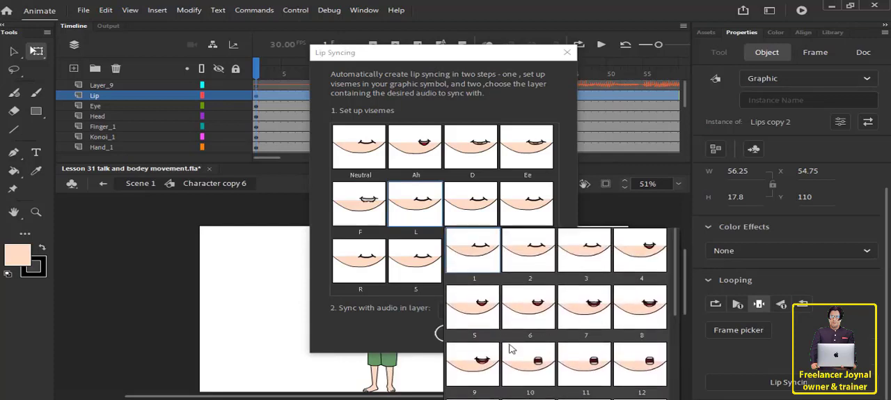
click(485, 362)
Assign mouth frame 1 to the M viseme and a rounded open mouth to the Oh viseme.
click(480, 207)
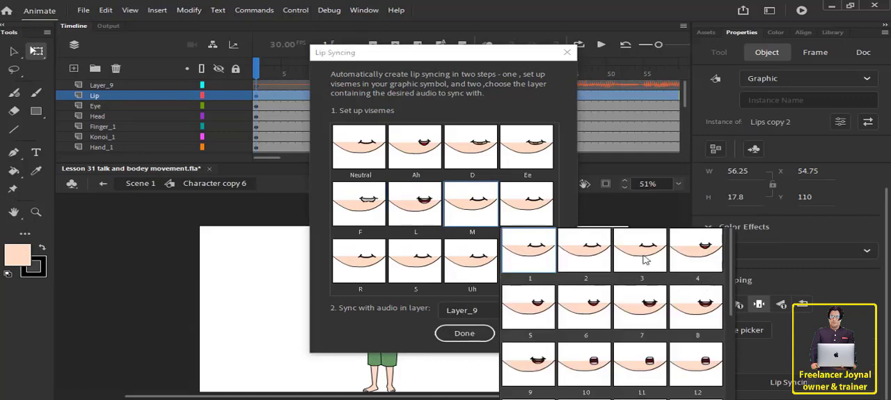
click(523, 253)
click(519, 207)
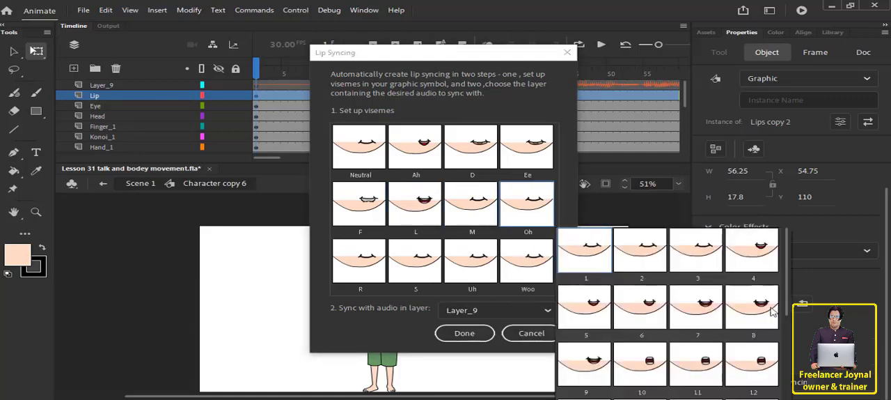
drag(786, 271, 797, 304)
click(636, 299)
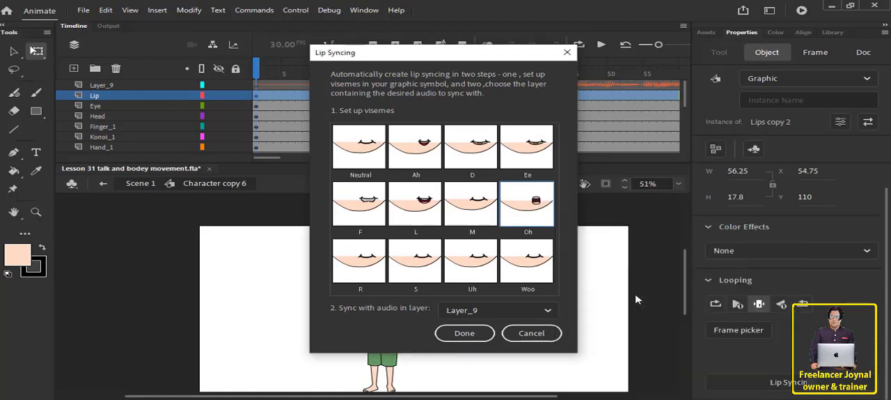
Assign mouth frame 7 to the R viseme and mouth frame 19 to the S viseme.
click(360, 260)
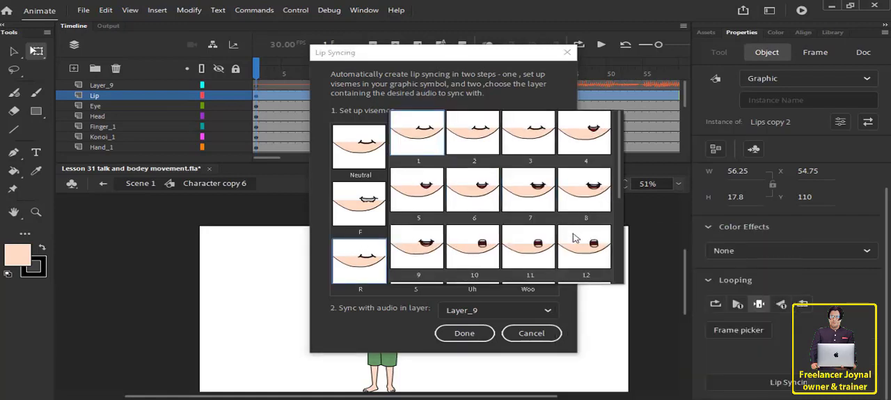
click(536, 196)
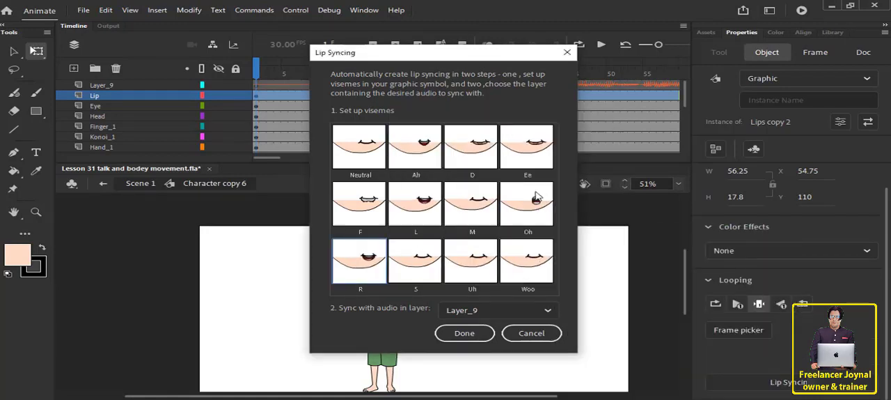
click(411, 260)
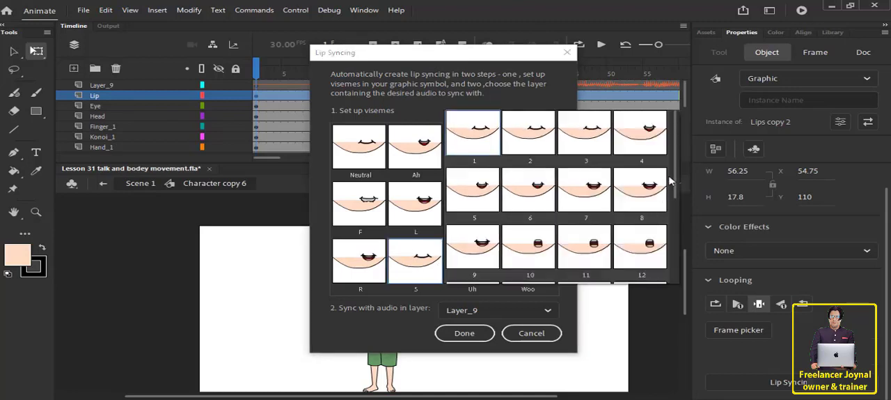
drag(674, 160, 680, 238)
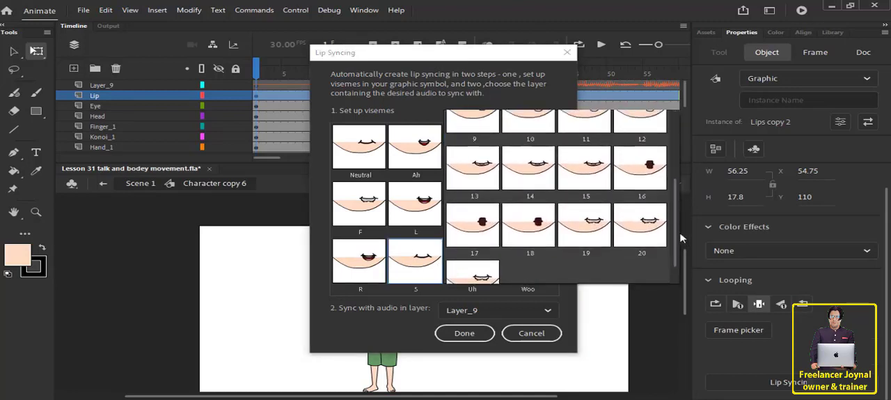
click(593, 222)
Assign a dark rounded mouth to the Uh viseme and mouth frame 18 to the Woo viseme.
click(485, 273)
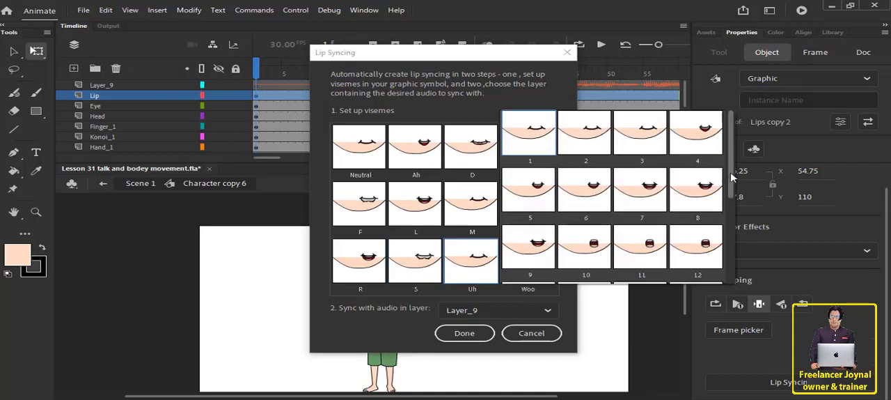
scroll(726, 203, down, 3)
click(583, 246)
click(530, 268)
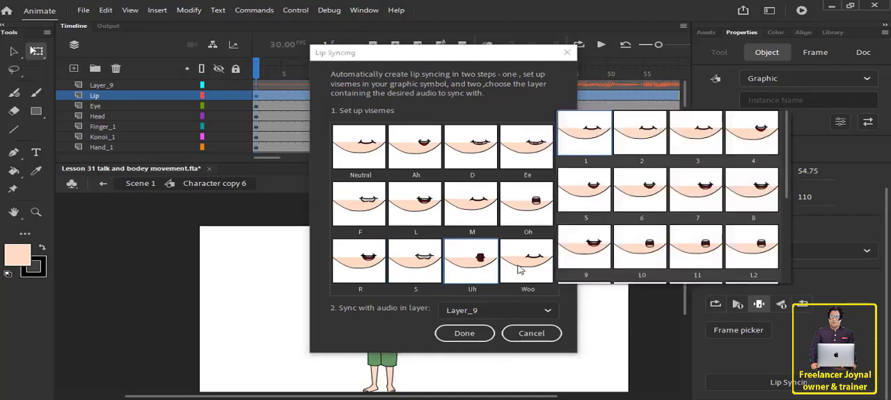
scroll(783, 172, down, 2)
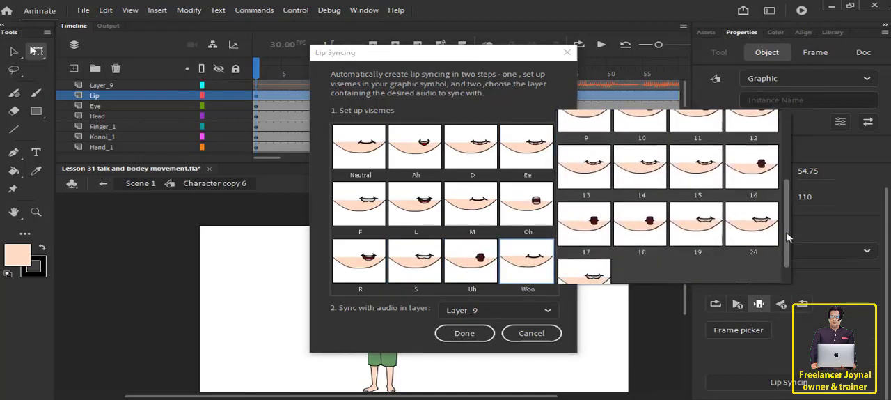
click(633, 227)
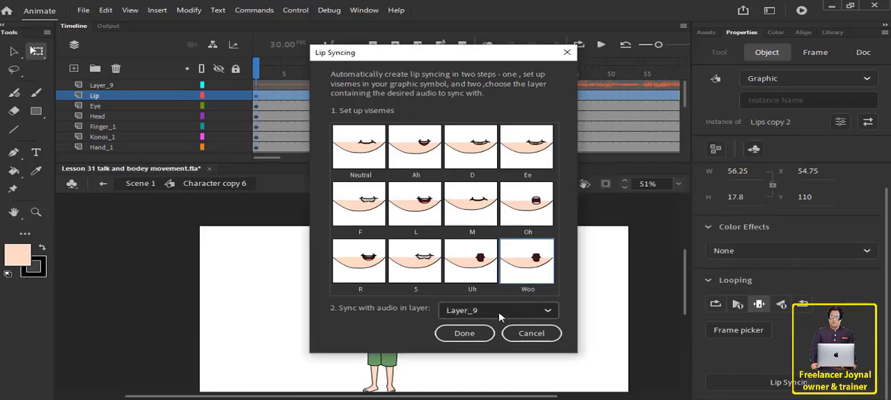
Sync the visemes with the audio in Layer_9, apply the lip syncing, and deselect the mouth graphic.
click(519, 311)
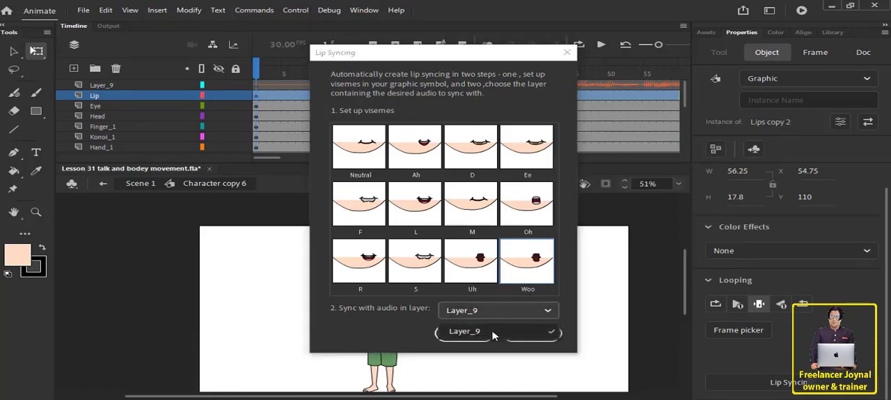
click(492, 332)
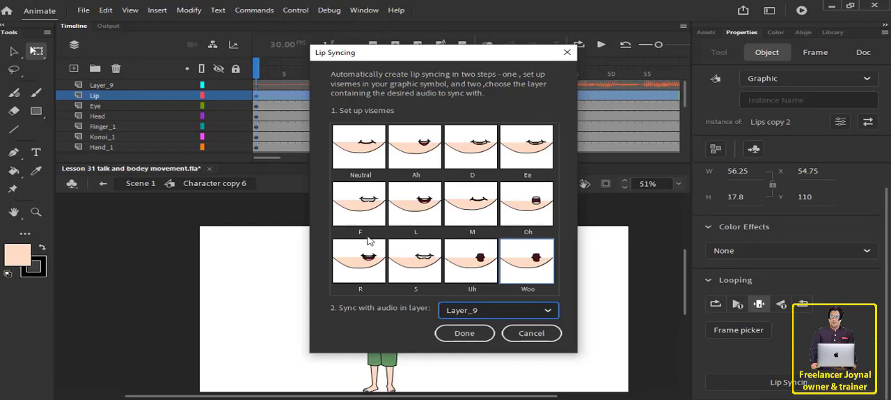
click(462, 333)
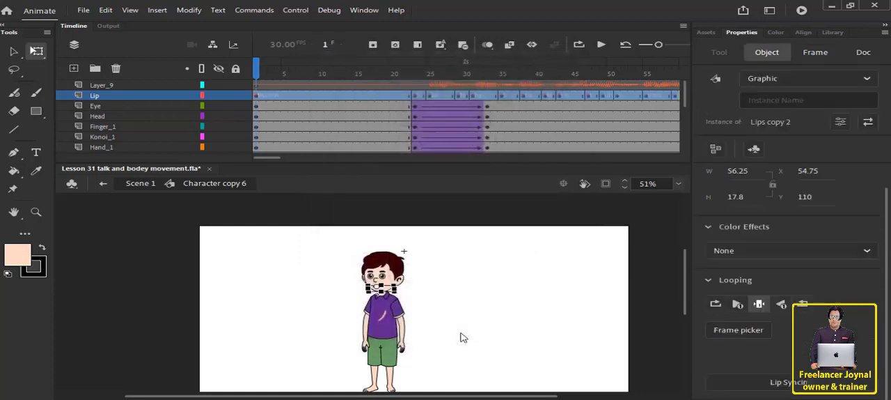
click(288, 94)
click(567, 268)
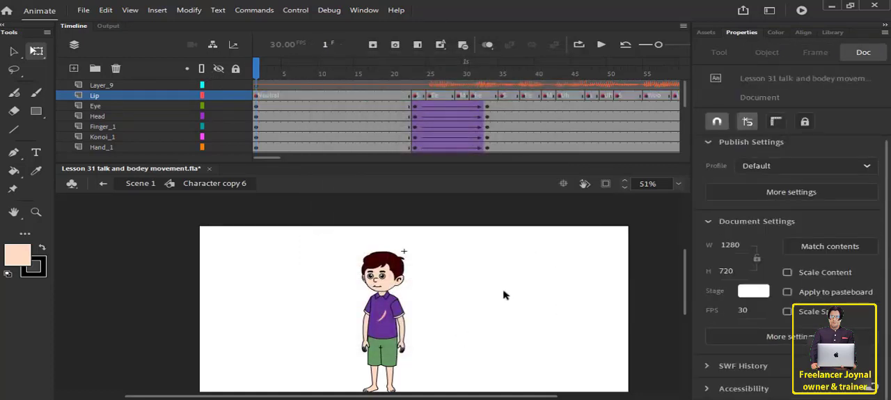
Play the character's timeline from frame 1 to check the lip sync, and return to the first frame.
scroll(504, 294, down, 1)
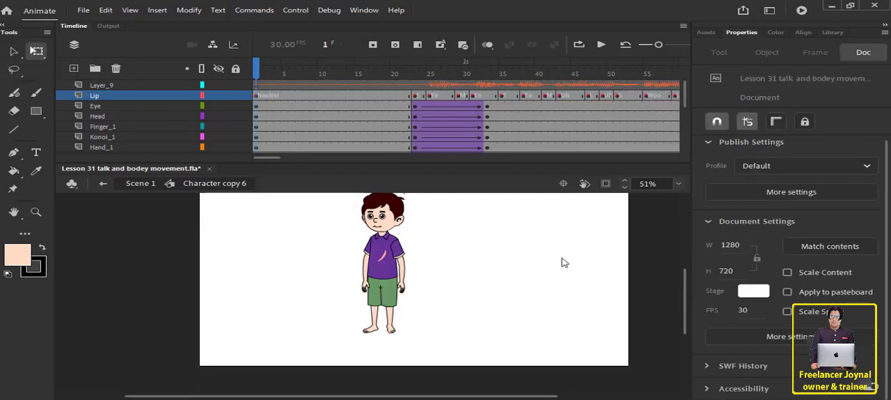
click(602, 44)
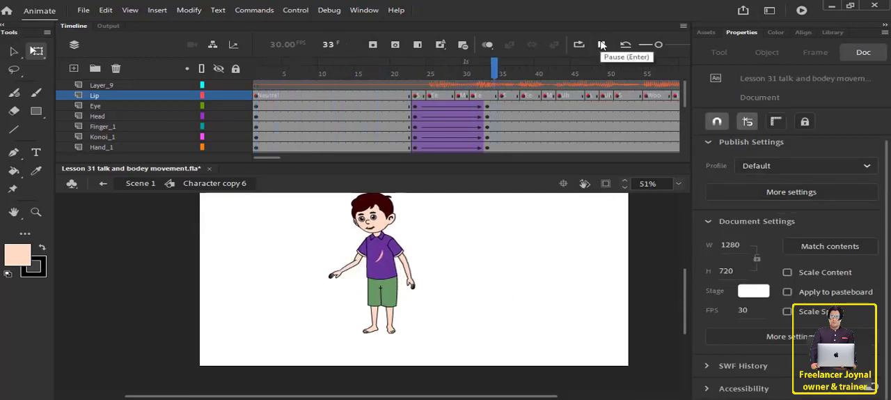
click(601, 44)
drag(437, 78, 409, 81)
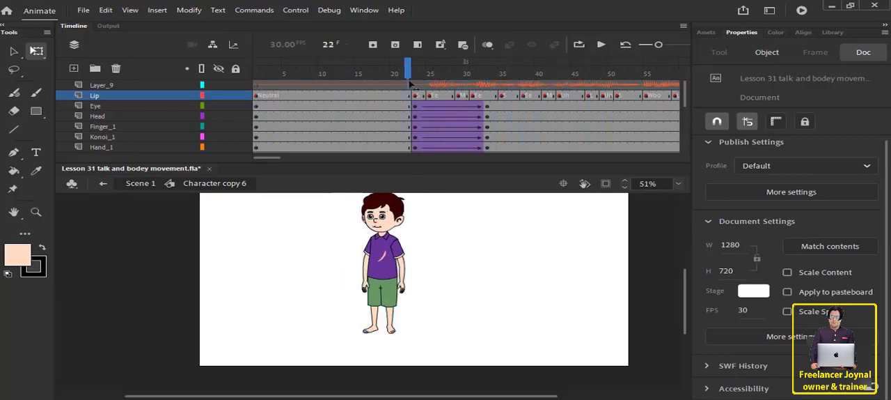
key(shift+comma)
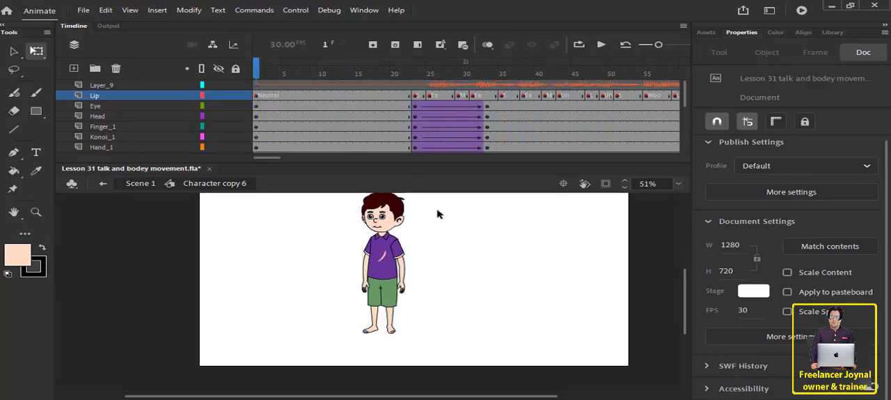
click(601, 46)
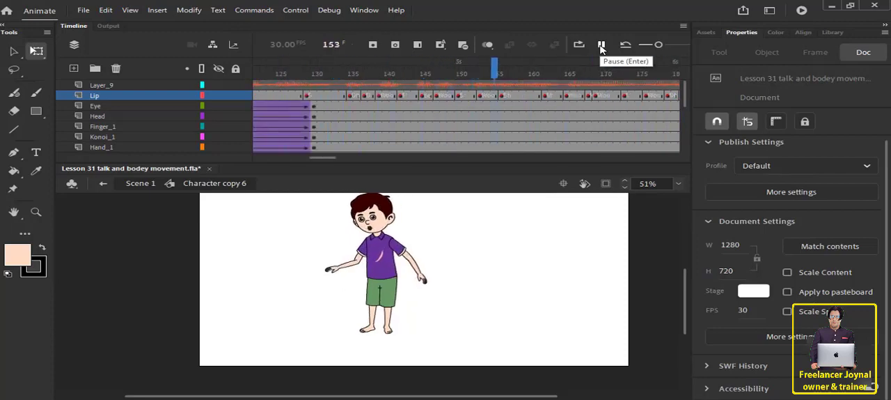
click(601, 46)
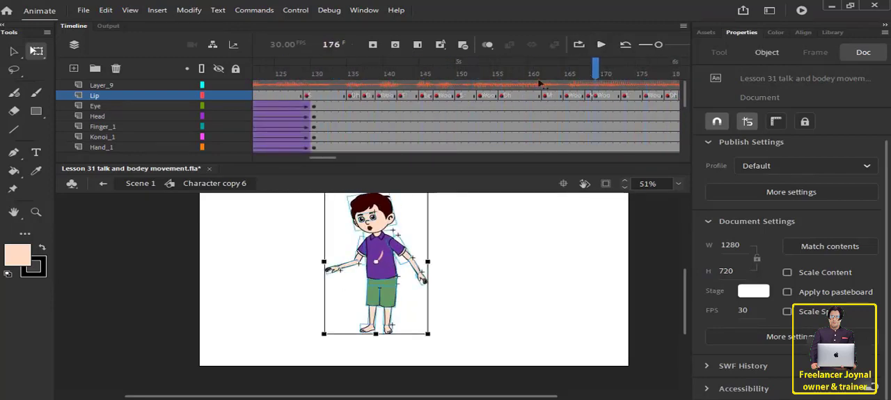
click(446, 80)
drag(445, 80, 185, 96)
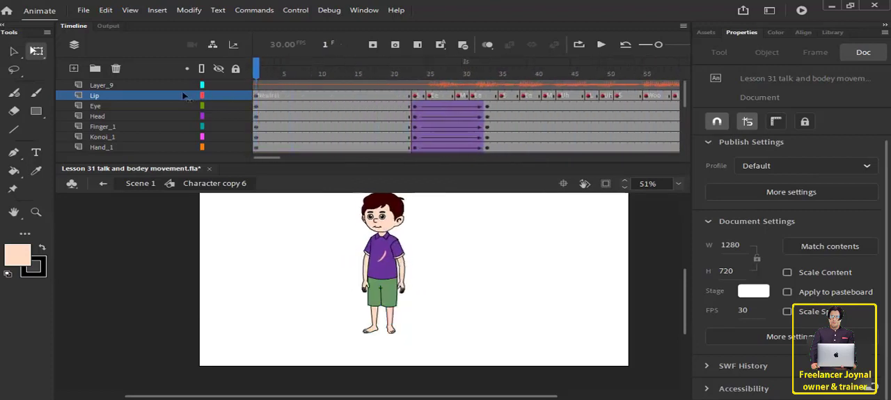
click(139, 184)
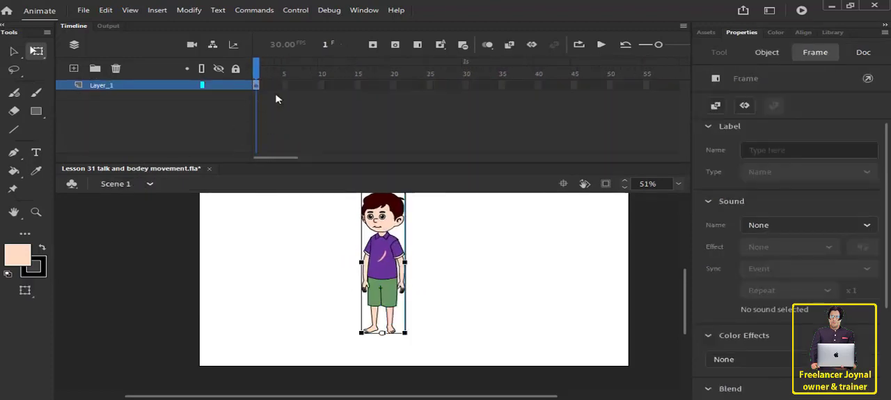
drag(306, 85, 621, 85)
click(513, 110)
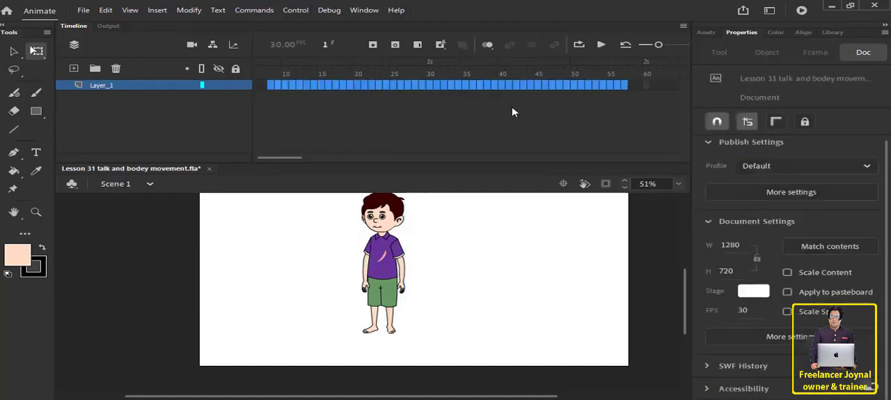
Open the character symbol on the stage, go to the last frame of its animation, and copy that frame number.
double_click(384, 262)
click(451, 227)
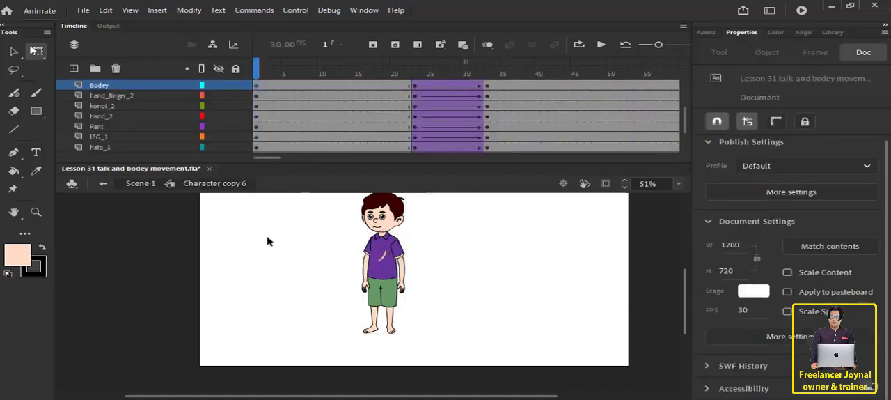
double_click(282, 237)
double_click(383, 249)
key(Return)
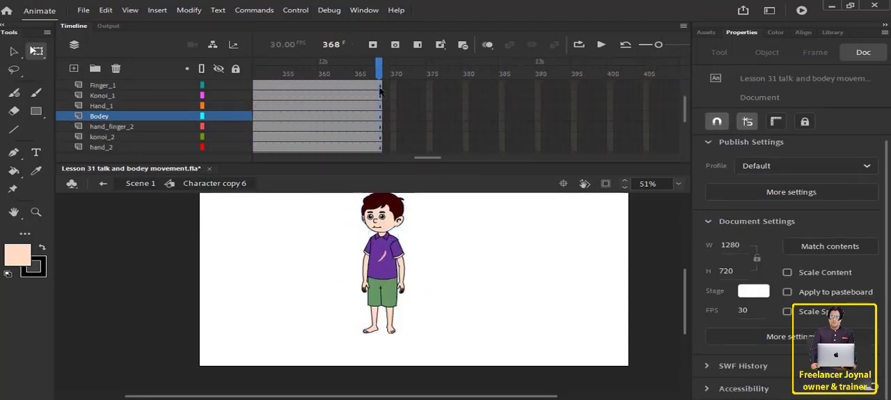
click(331, 44)
right_click(332, 45)
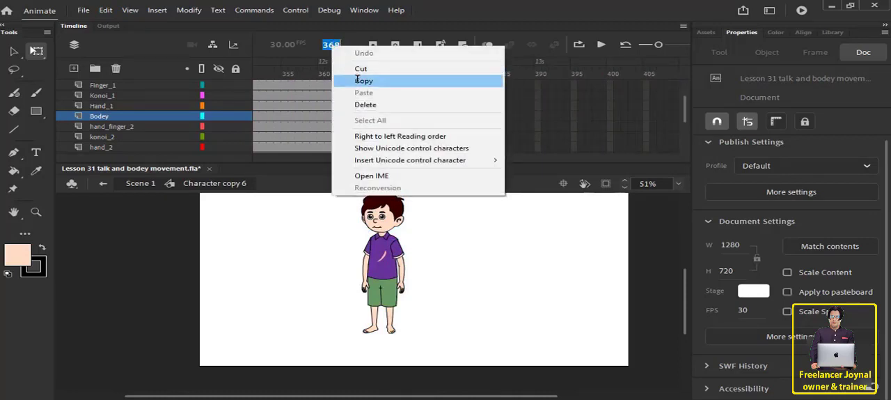
click(357, 80)
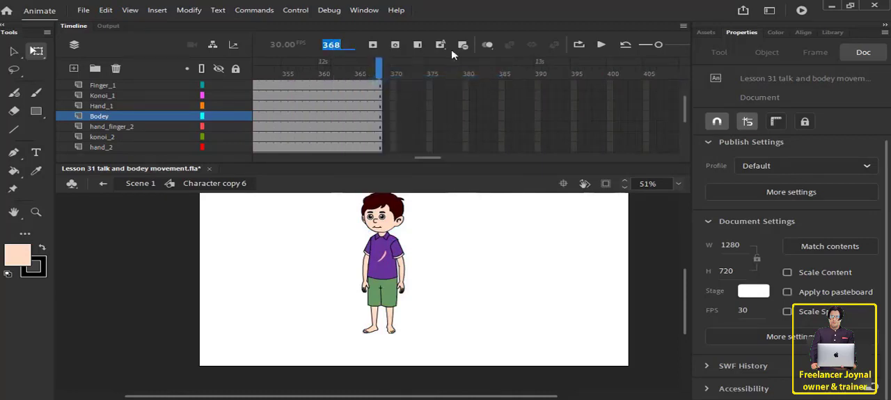
Return to Scene 1, extend Layer_1's frames to span the character's animation, and remove the surplus after frame 369.
click(103, 183)
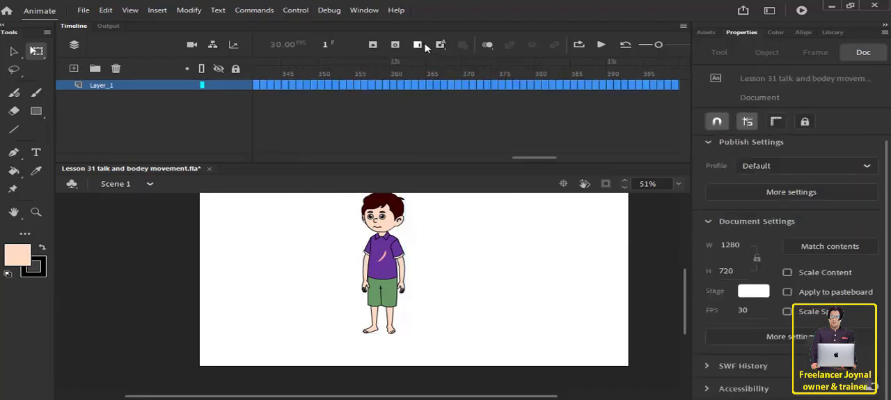
click(424, 45)
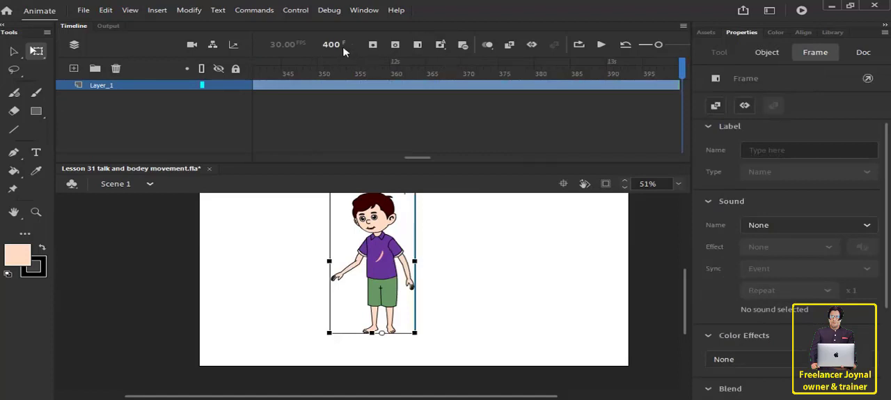
drag(549, 75, 727, 87)
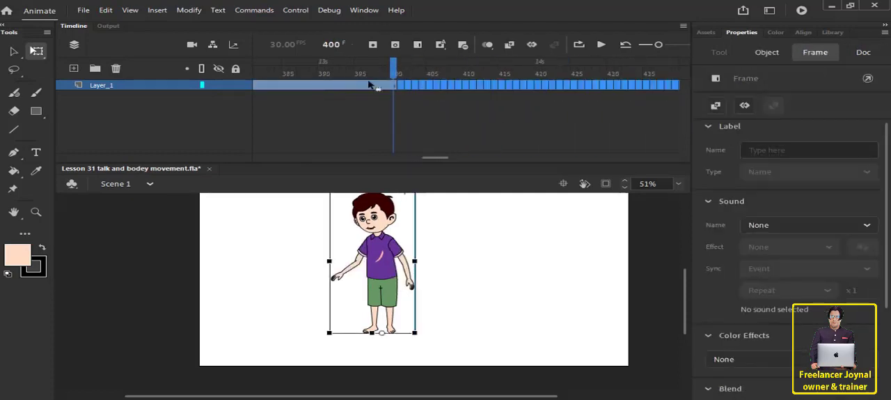
click(464, 45)
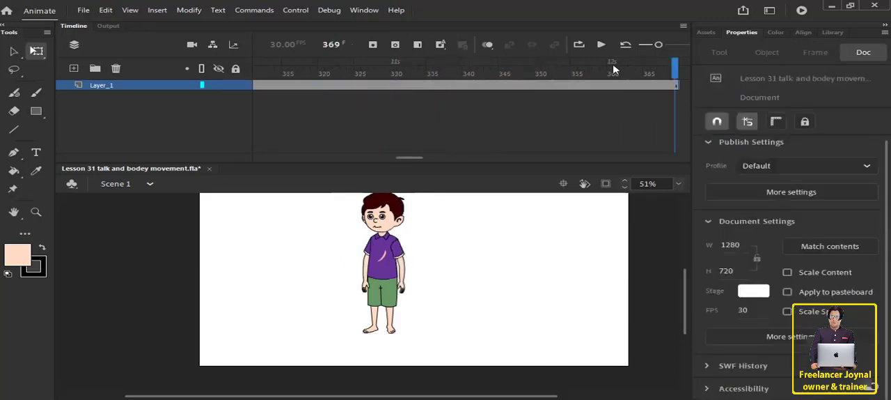
Play the main scene's timeline from frame 1 to check the character's movement, and stop the playback.
drag(673, 73, 77, 100)
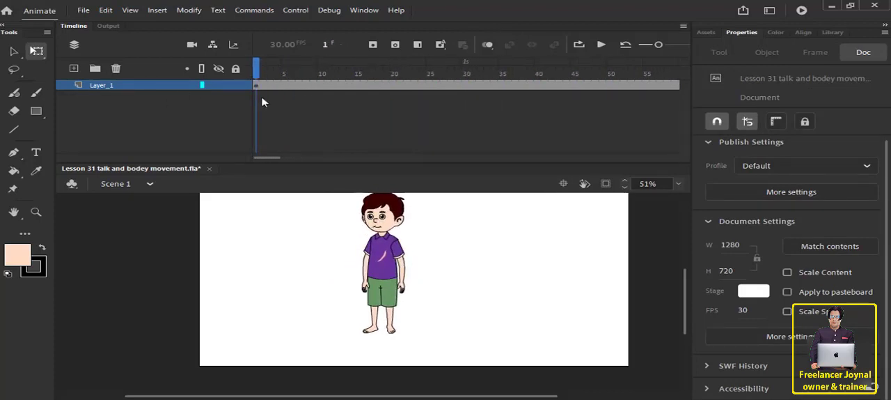
mouse_move(255, 76)
mouse_down()
mouse_move(294, 78)
mouse_move(245, 82)
mouse_up()
click(601, 44)
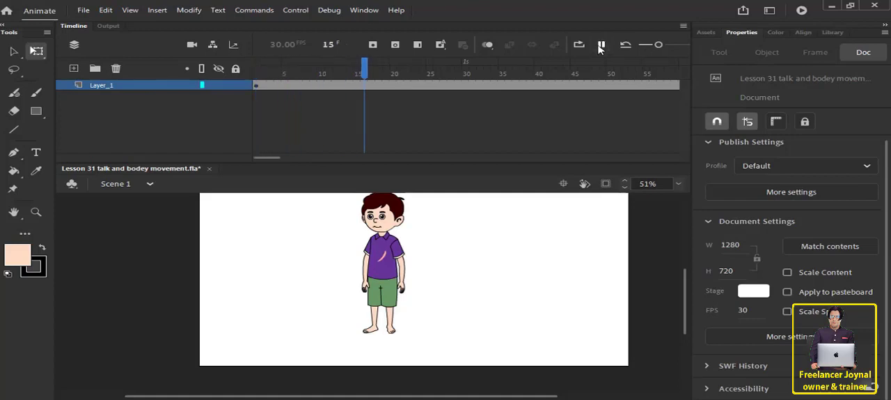
click(601, 45)
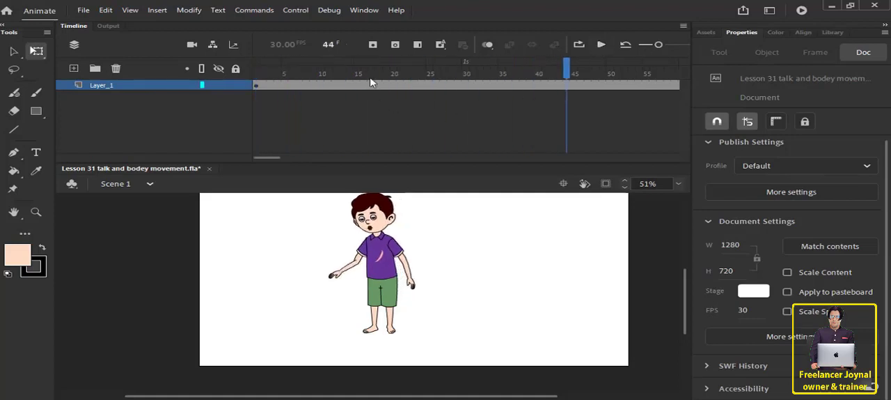
Add a new layer above Layer_1 in Scene 1, and cut the audio frames from Layer_9 inside the character symbol.
click(256, 83)
click(74, 68)
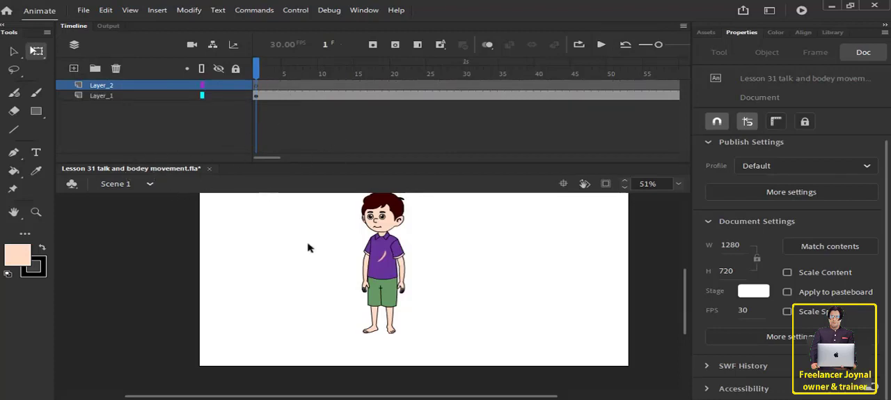
double_click(382, 264)
scroll(275, 110, up, 2)
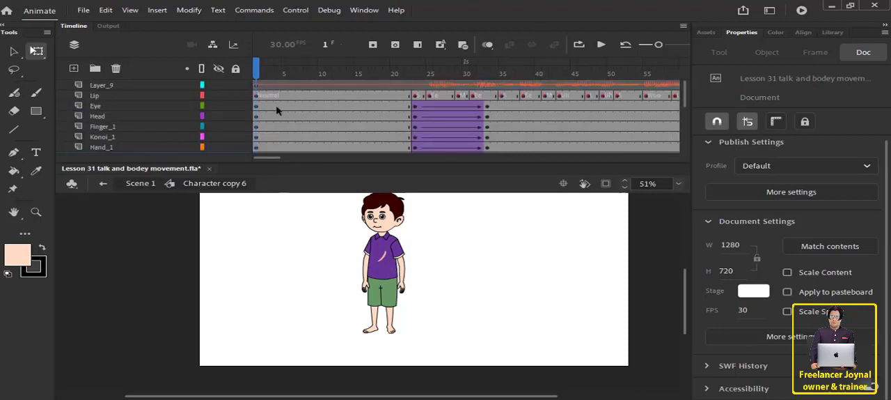
click(257, 86)
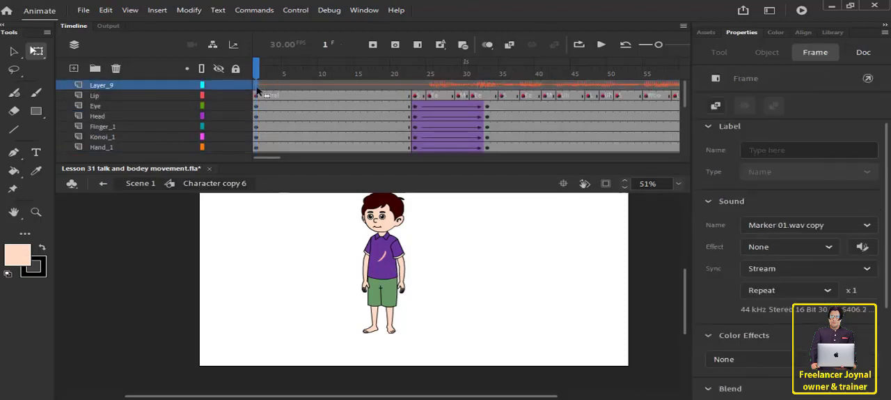
right_click(258, 88)
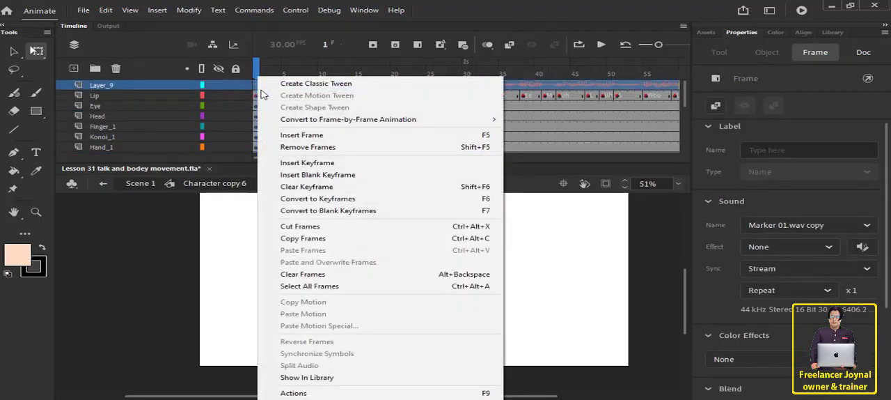
click(314, 228)
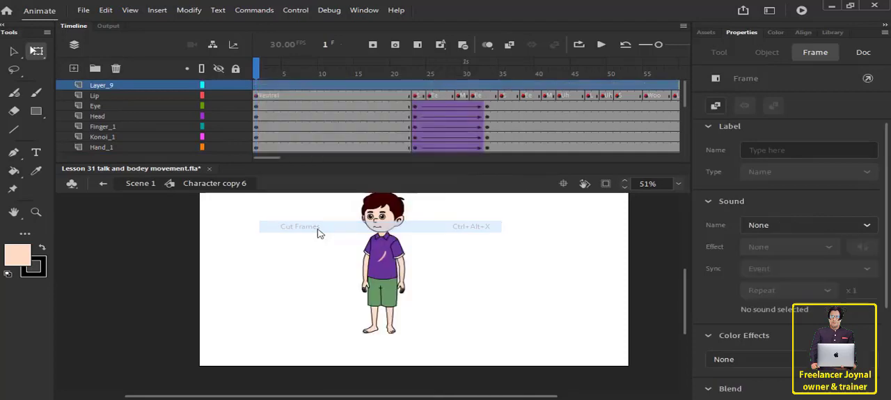
Paste the cut audio frames into Layer_2 of Scene 1 starting at frame 1, and return the playhead to the first frame.
click(136, 183)
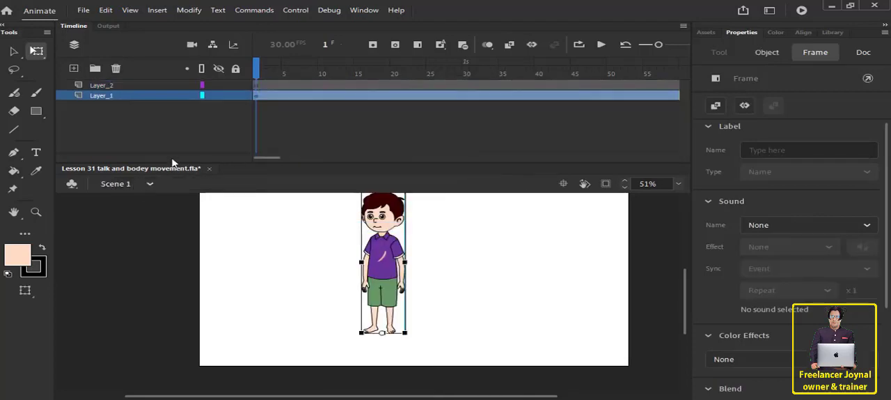
click(256, 88)
right_click(256, 89)
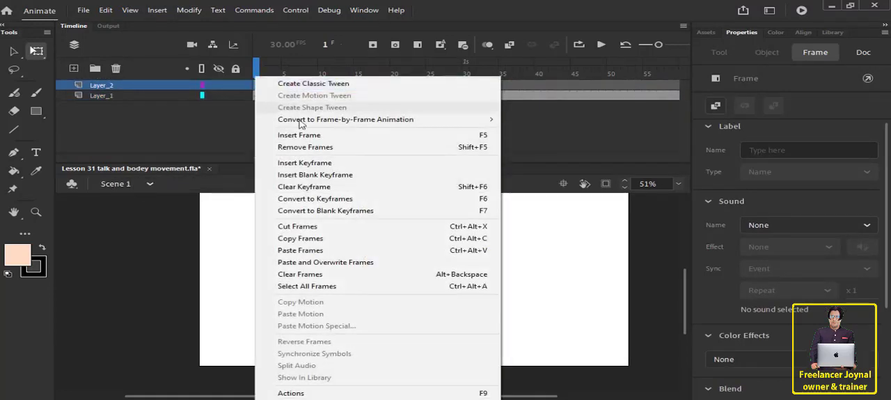
click(334, 251)
drag(349, 75, 248, 73)
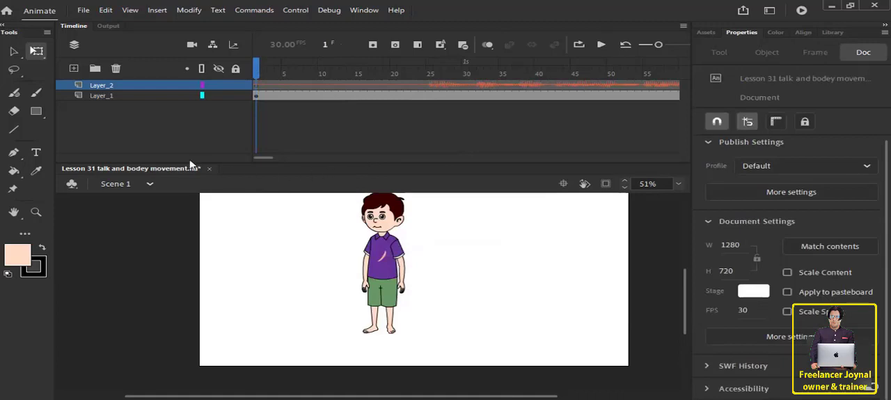
Delete the emptied Layer_9 from the character symbol and return to Scene 1.
double_click(383, 251)
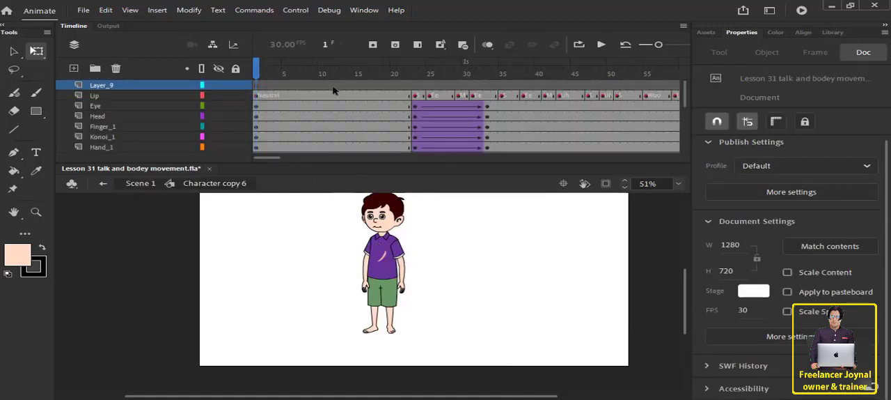
click(308, 90)
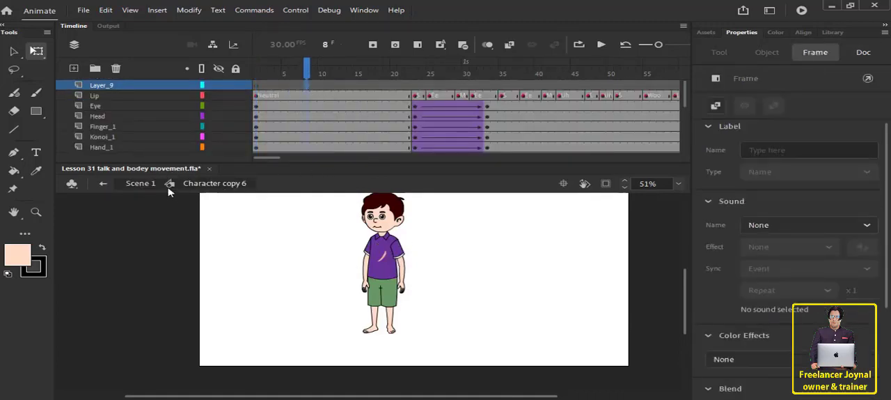
drag(322, 75, 256, 77)
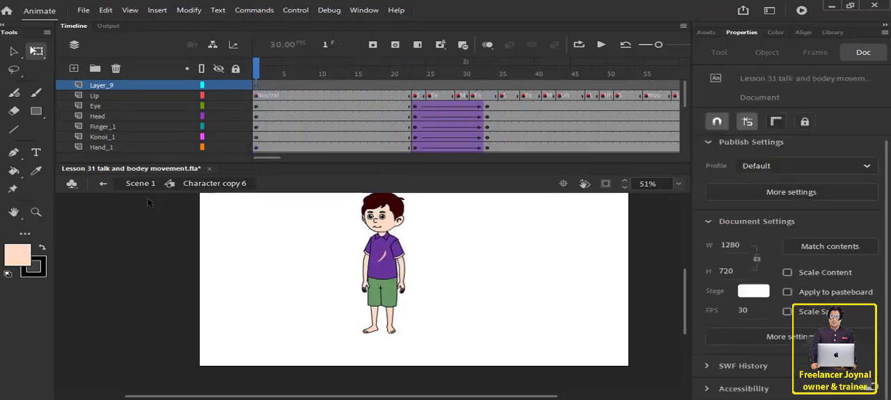
click(101, 86)
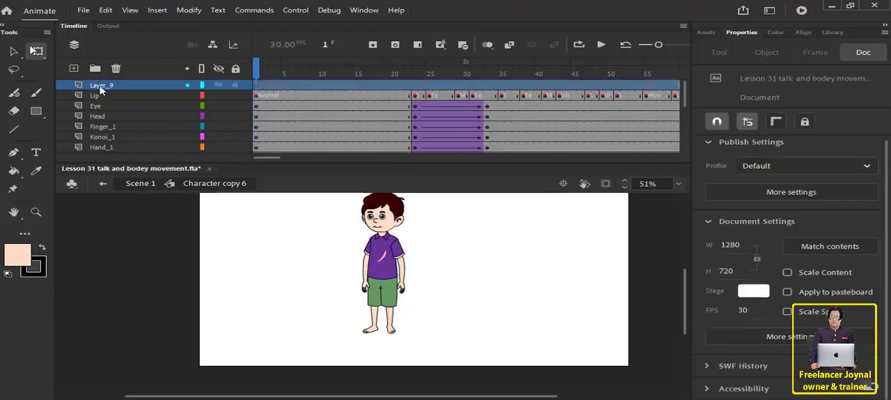
click(116, 69)
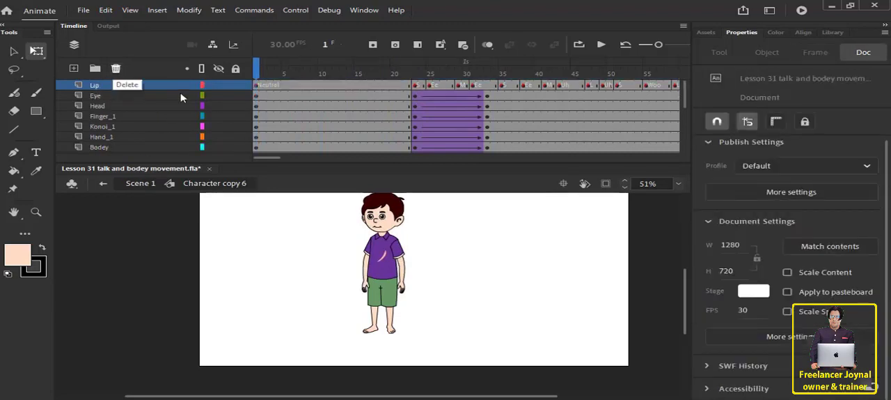
click(140, 183)
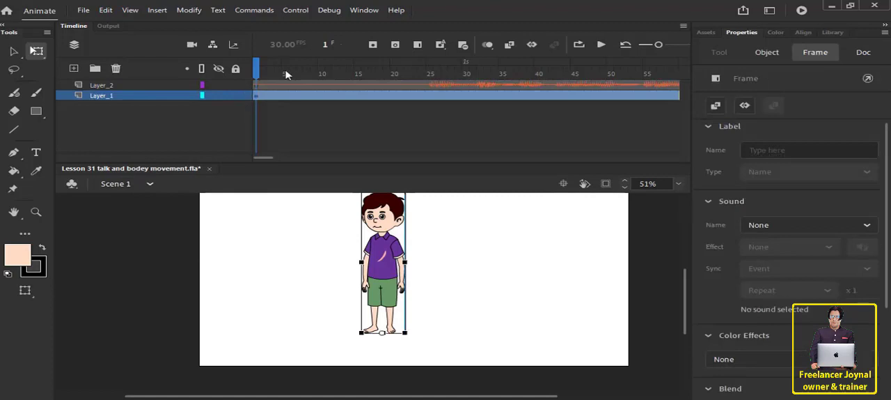
Play Scene 1 from frame 1 to check the animation with its audio, and test the movie.
drag(287, 75, 241, 74)
click(602, 46)
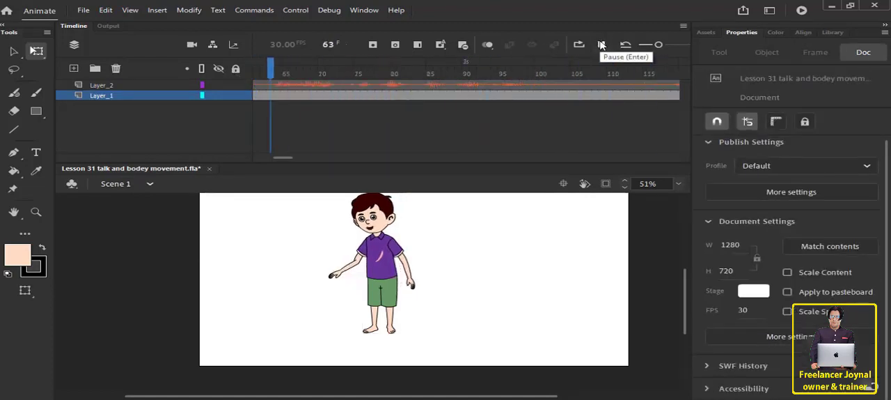
click(601, 46)
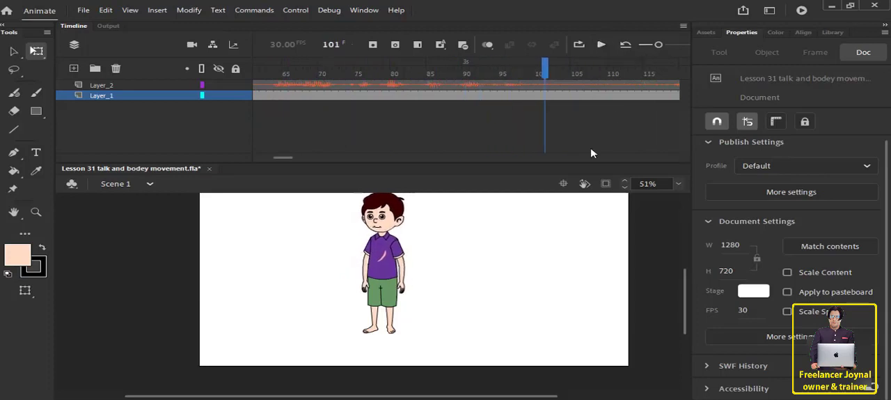
key(ctrl+Return)
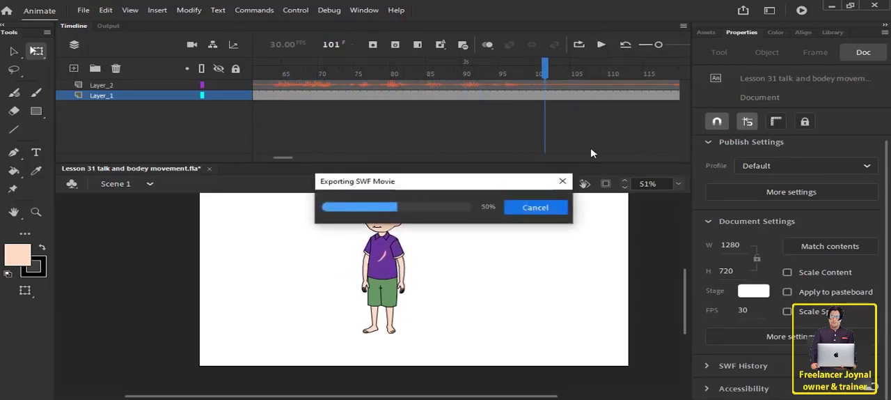
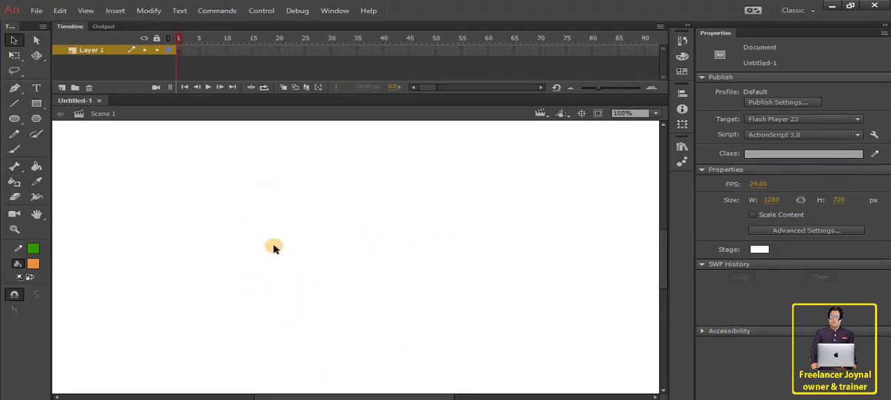
Minimize the program and preview the mouth chart image download.png on the desktop in the image viewer, then close it.
click(831, 7)
drag(310, 57, 457, 144)
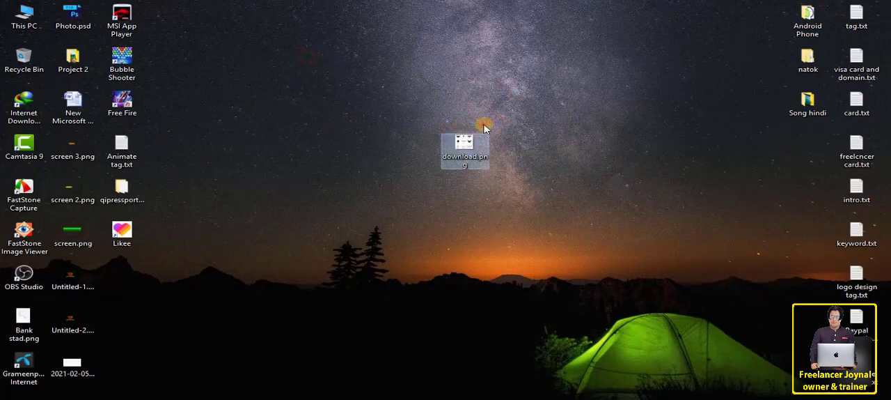
double_click(462, 146)
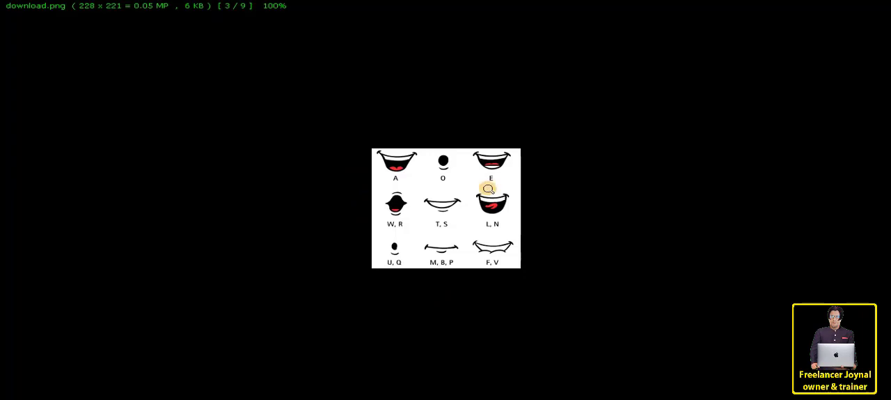
mouse_move(863, 19)
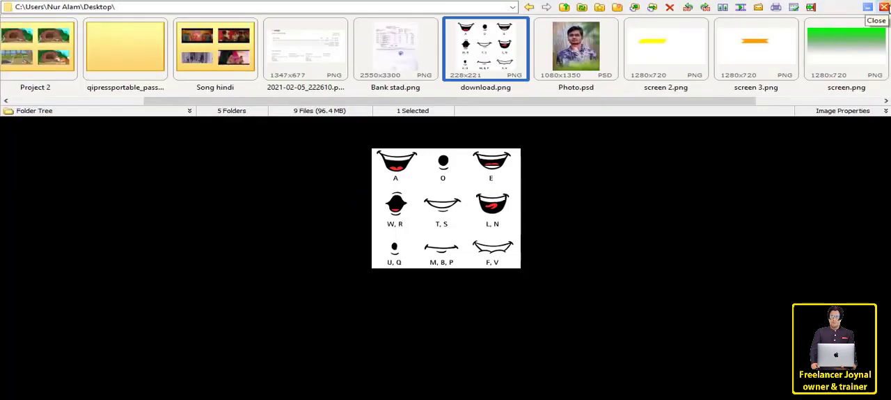
click(885, 7)
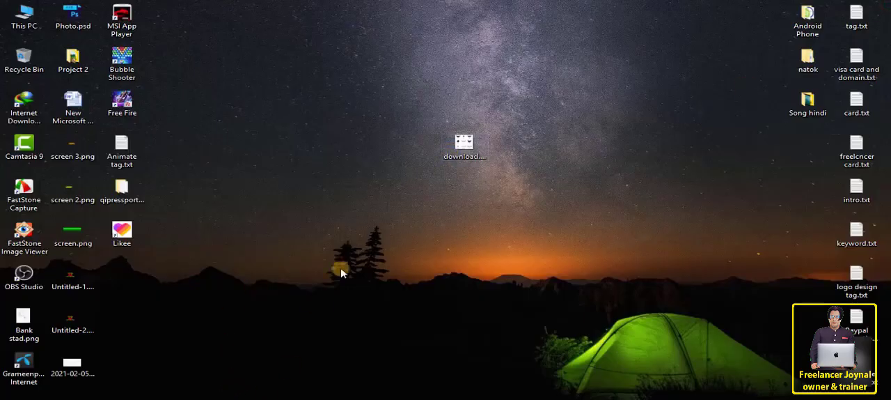
Import download.png from the desktop onto the stage of the Untitled-1 document in Adobe Animate.
drag(466, 141, 331, 266)
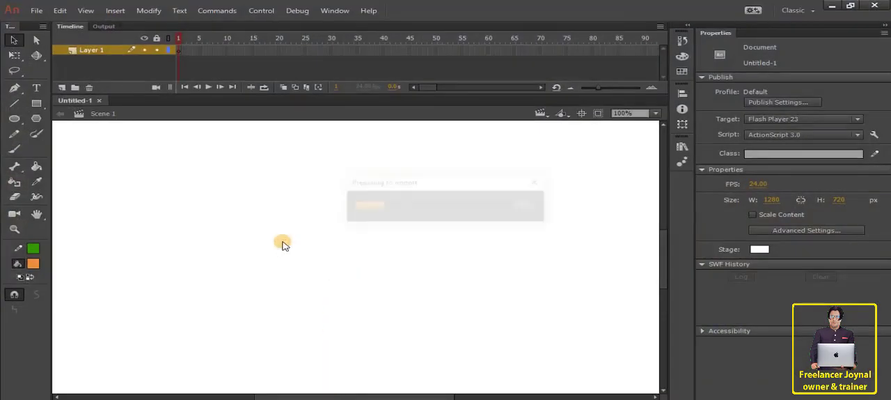
click(36, 10)
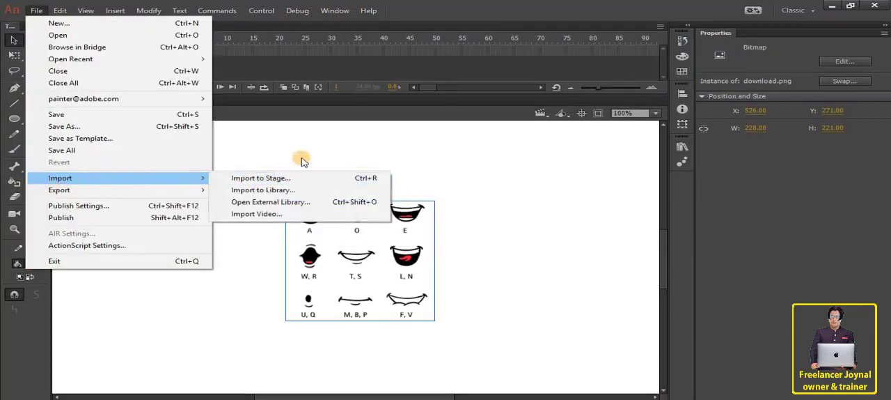
click(346, 232)
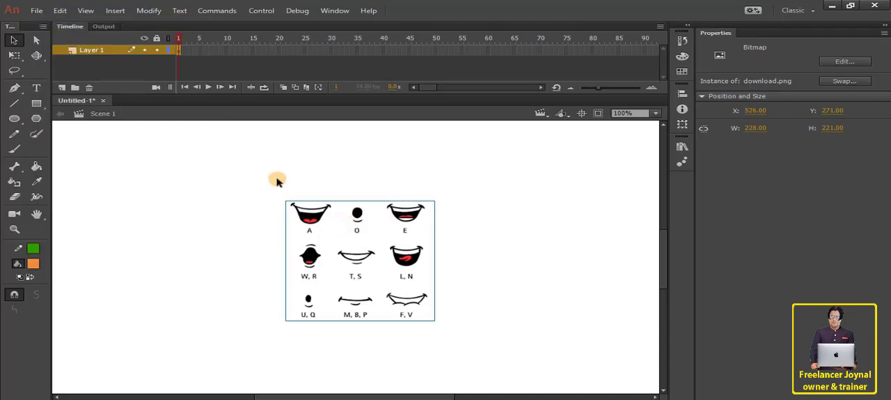
click(356, 187)
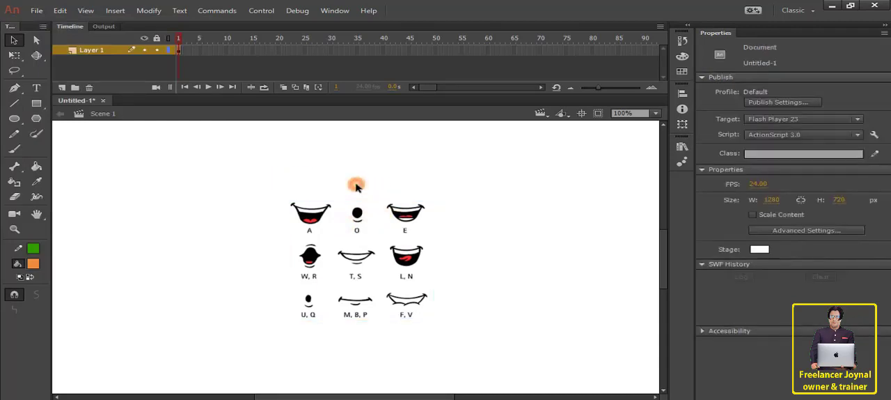
Move the mouth chart image to about X 481 and enlarge it to roughly twice its size with Free Transform.
click(372, 253)
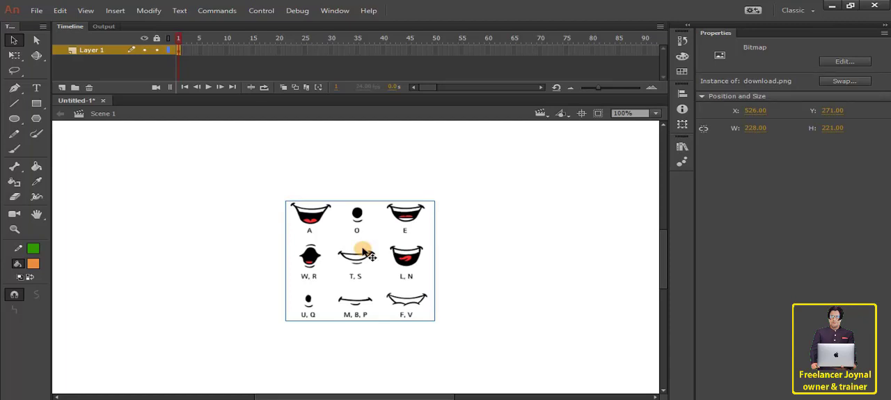
mouse_move(363, 251)
mouse_down()
mouse_move(368, 245)
mouse_move(350, 235)
mouse_move(365, 253)
mouse_up()
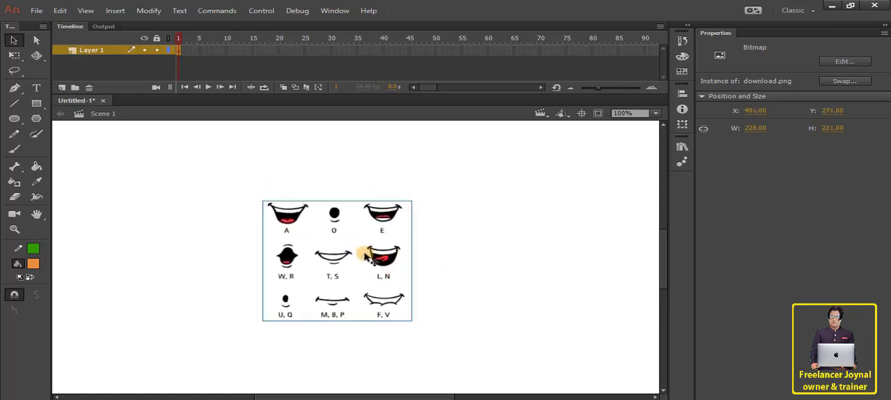
click(14, 55)
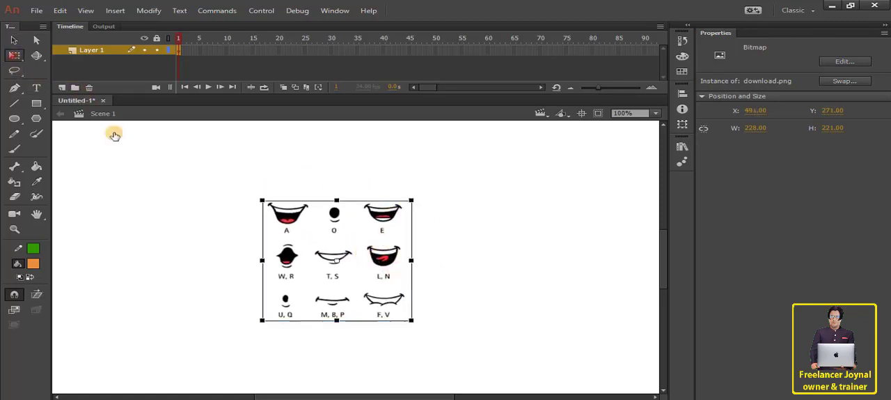
drag(411, 199, 551, 134)
click(586, 217)
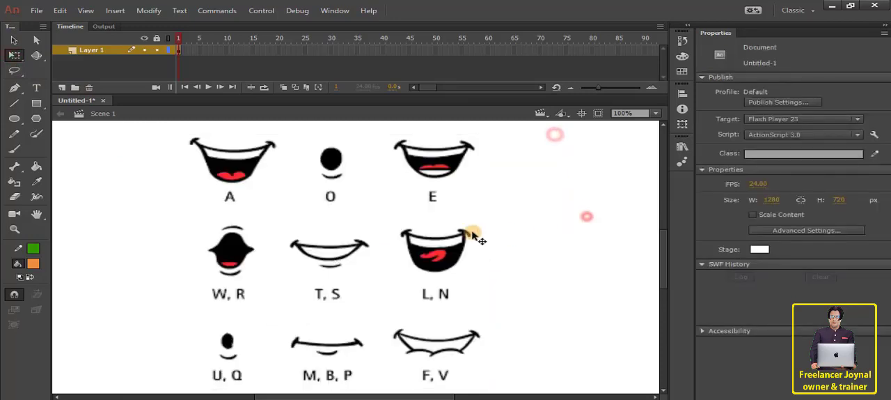
Examine the mouth shapes and their letters in the enlarged chart, from A, O and E to F, V.
scroll(264, 202, up, 2)
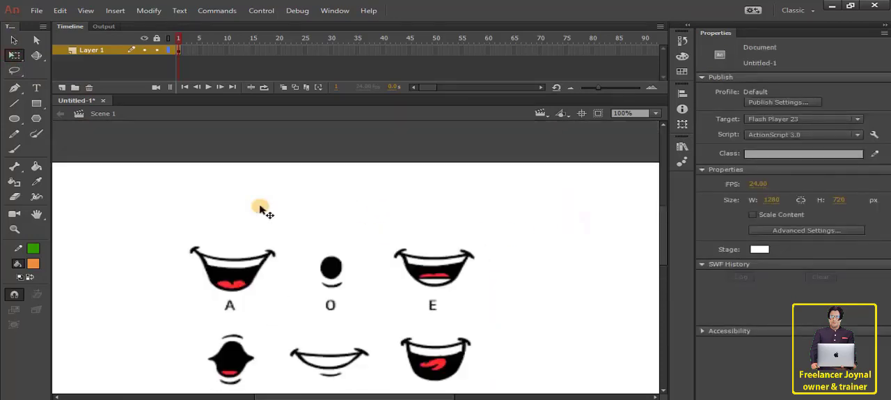
drag(216, 222, 261, 129)
drag(317, 190, 302, 172)
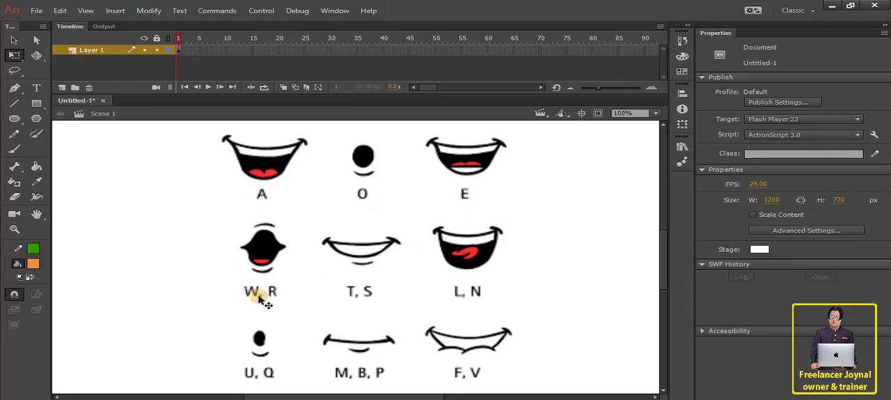
scroll(338, 301, down, 1)
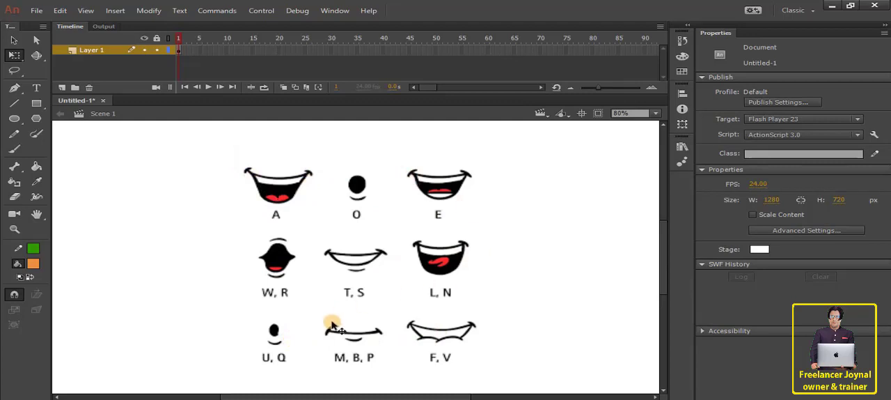
scroll(305, 230, up, 1)
scroll(304, 230, up, 2)
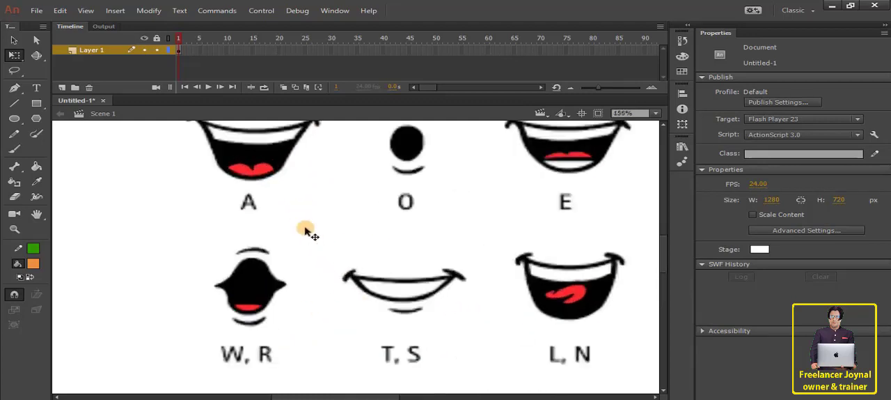
drag(292, 170, 322, 263)
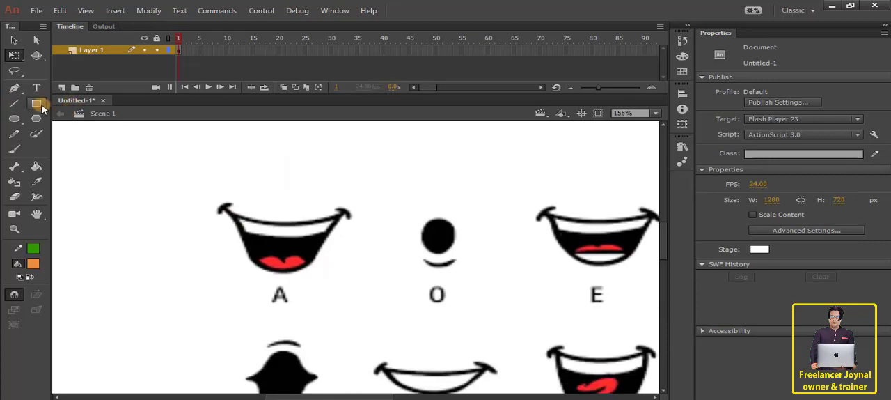
Lock Layer 1 with the mouth chart and add a new Layer 2 above it for tracing with the Line tool.
click(14, 102)
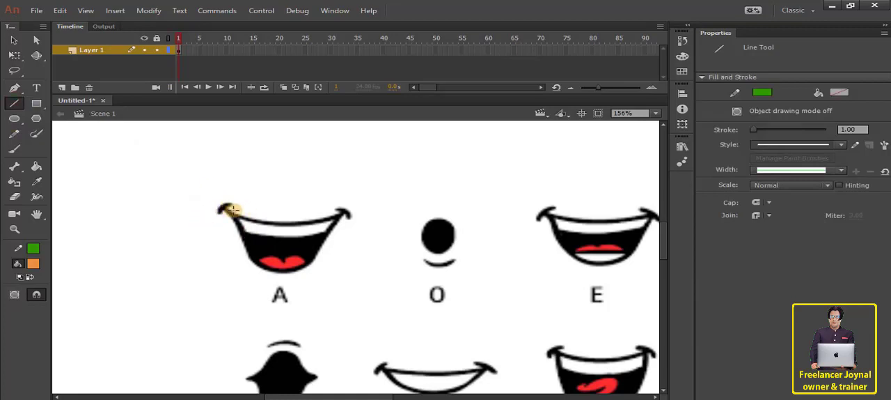
scroll(232, 209, up, 3)
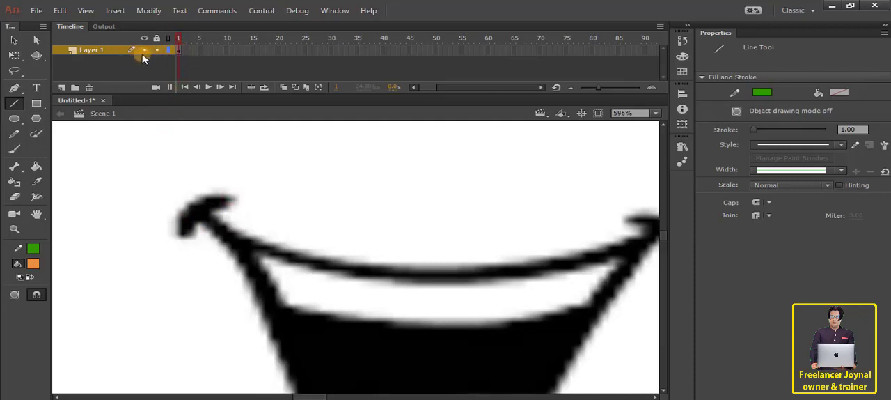
click(114, 52)
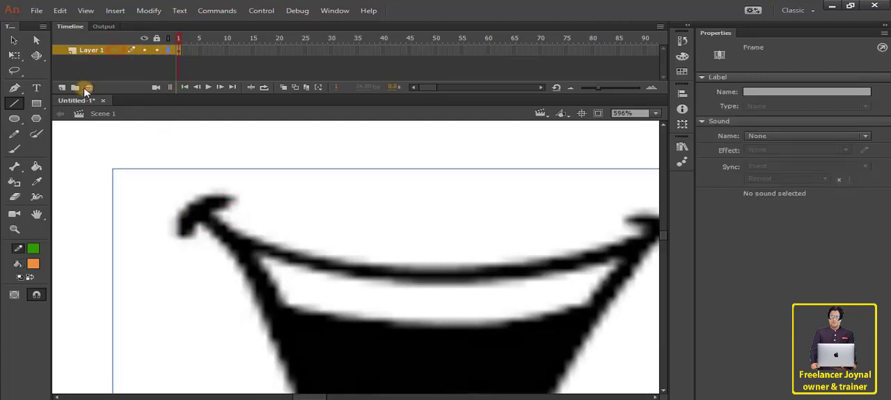
click(157, 49)
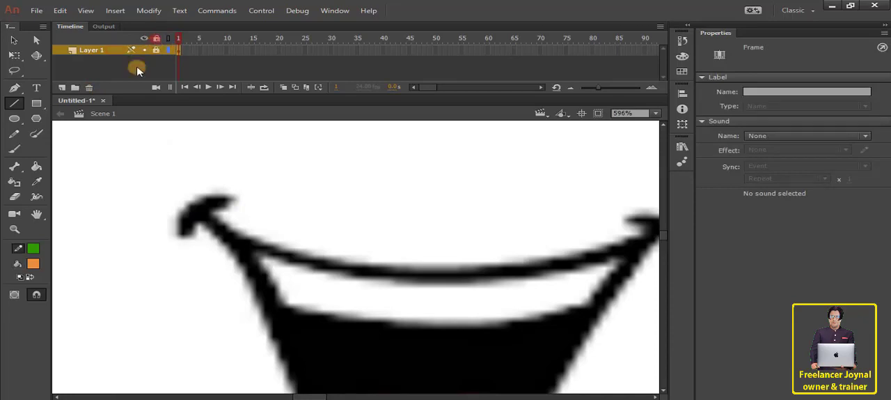
click(62, 87)
click(103, 51)
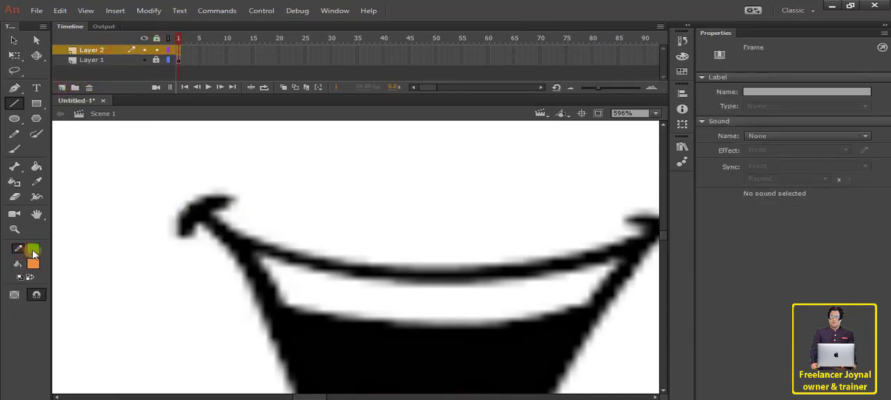
Draw a bright green line across the left corner curl of the A mouth on Layer 2 and set its stroke to 5.
click(33, 253)
click(147, 286)
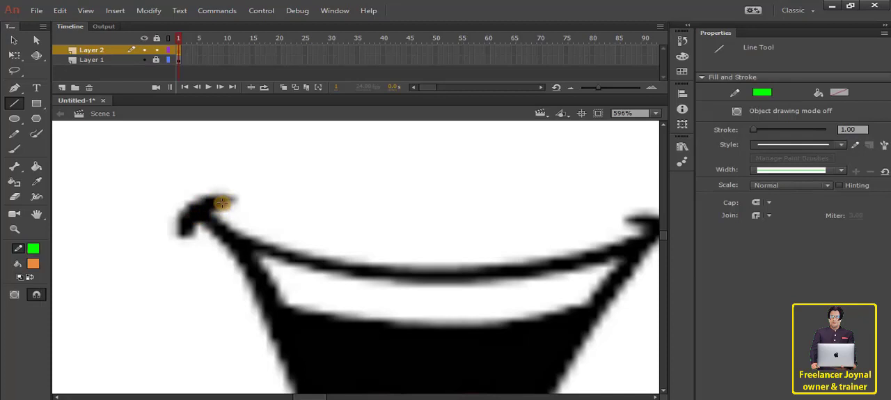
drag(227, 201, 180, 234)
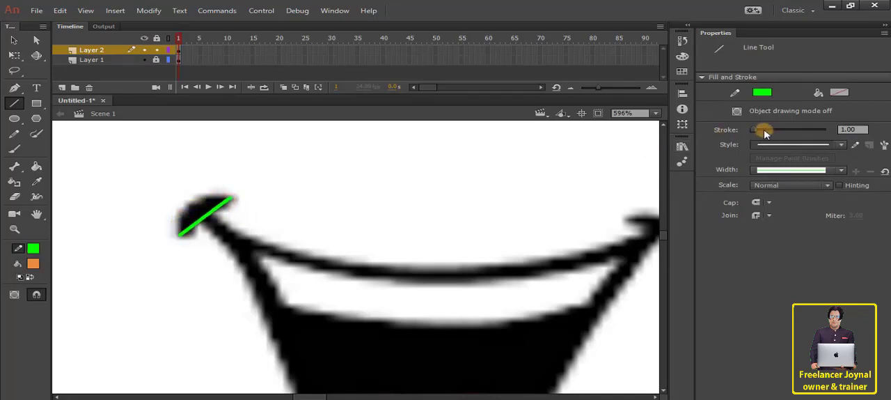
click(13, 55)
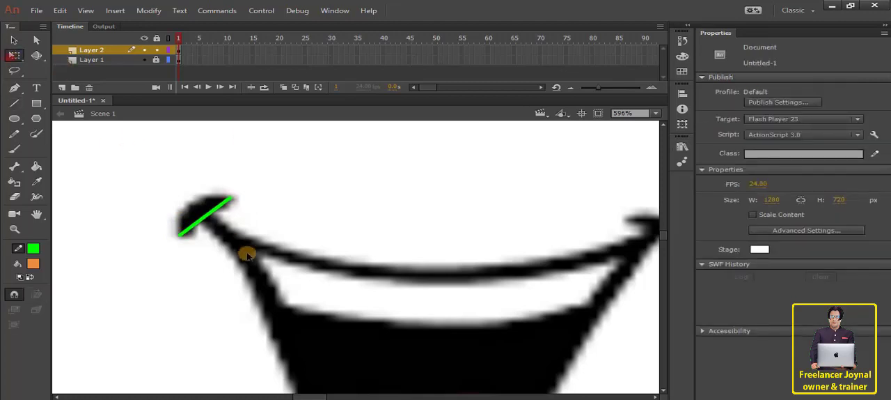
click(210, 216)
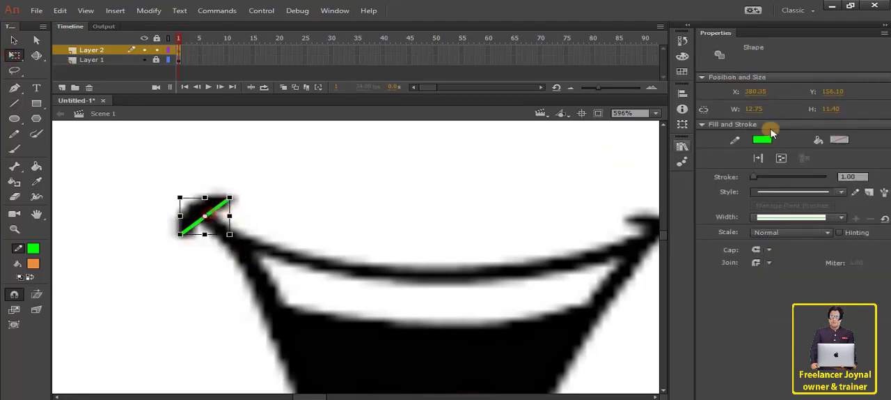
drag(757, 179, 759, 179)
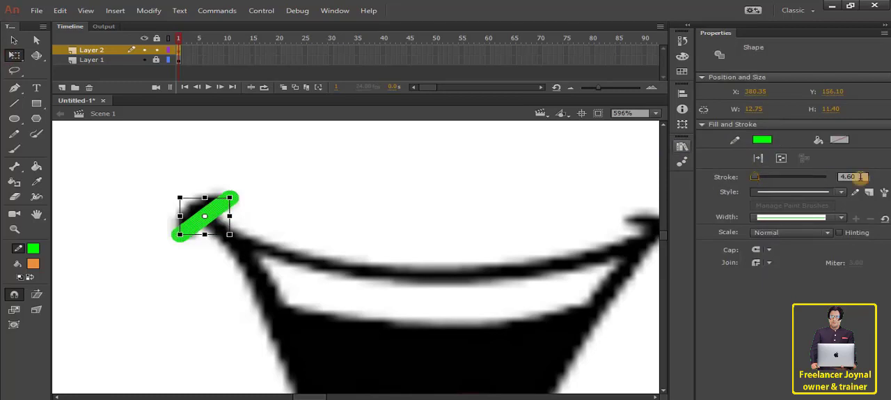
click(279, 230)
Bend the green line into an arc that follows the left corner curl of the A mouth.
scroll(281, 228, down, 3)
scroll(282, 227, down, 2)
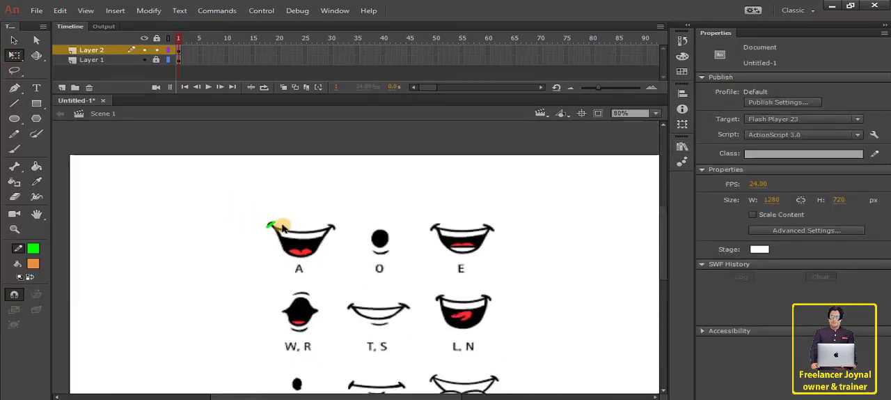
scroll(275, 217, up, 5)
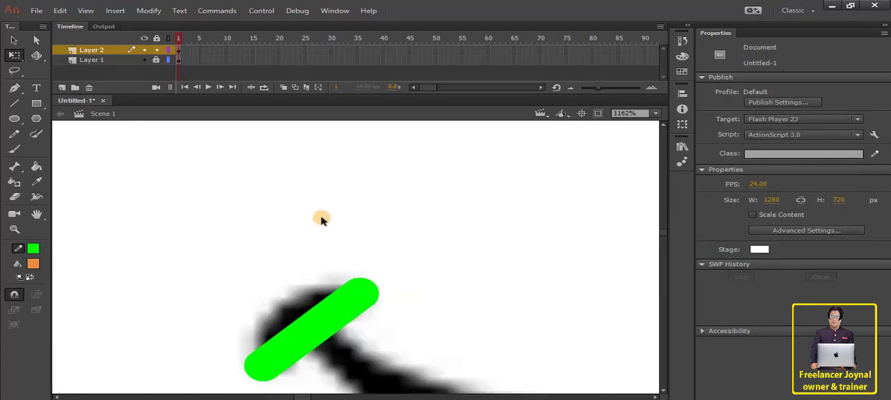
mouse_move(453, 248)
mouse_down()
mouse_move(380, 161)
mouse_move(380, 132)
mouse_up()
key(v)
scroll(161, 182, down, 3)
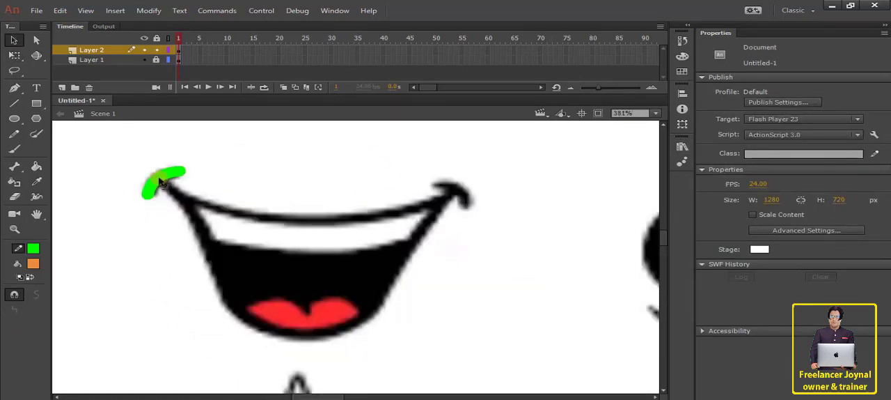
Duplicate the green arc, flip the copy horizontally and place it on the right corner curl of the A mouth.
click(162, 182)
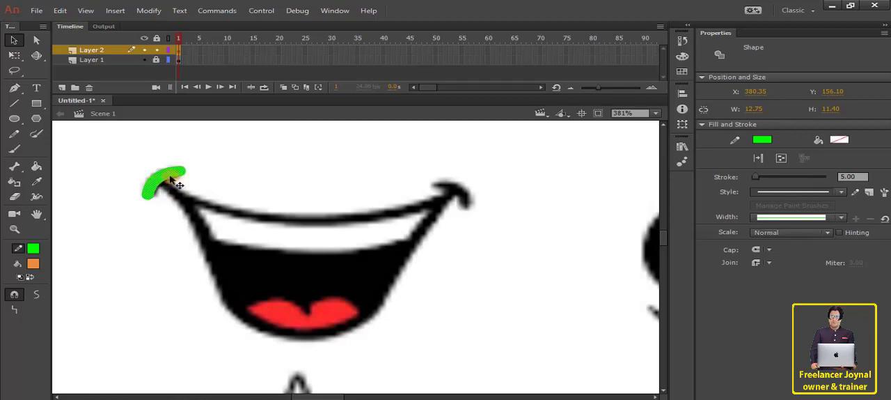
drag(164, 181, 468, 183)
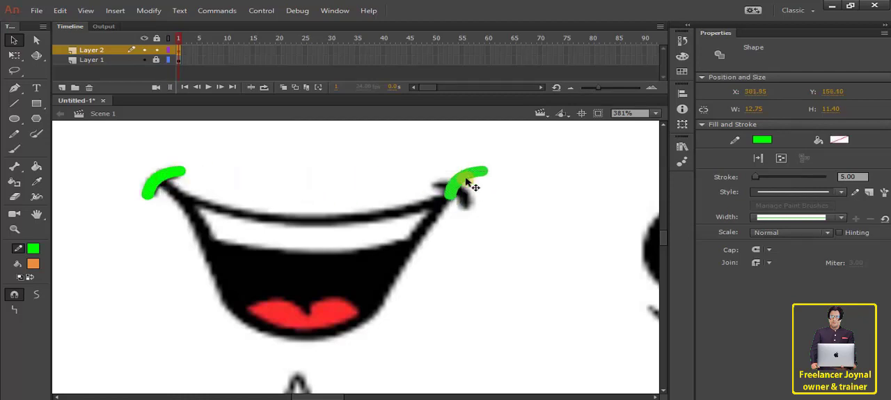
click(146, 10)
mouse_move(175, 145)
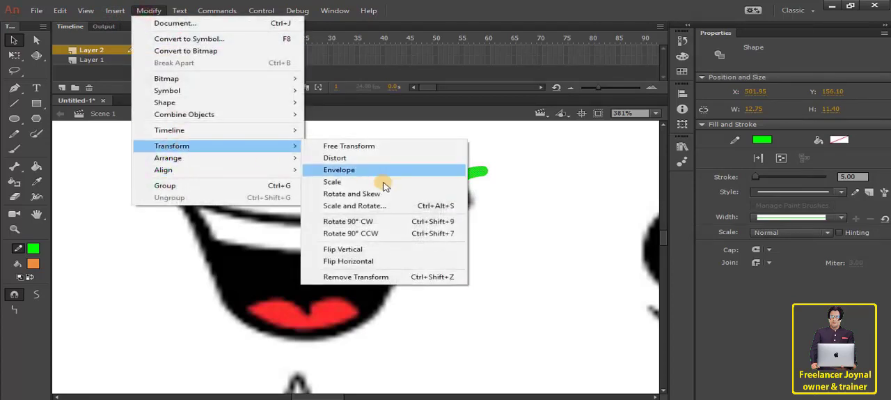
click(369, 262)
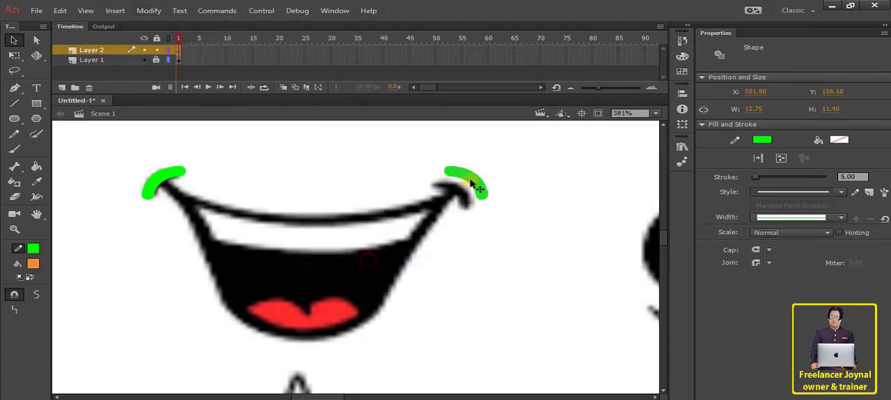
drag(472, 182, 458, 191)
click(382, 164)
Draw a line between the two corner curls of the A mouth and bend it down along the upper lip.
click(12, 104)
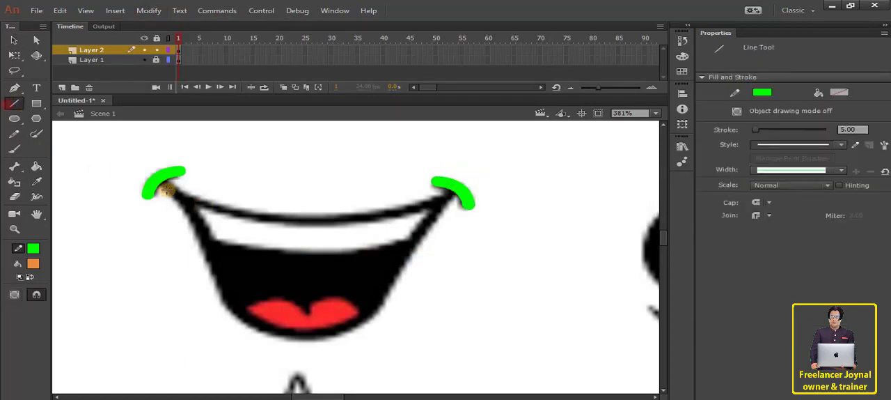
mouse_move(158, 176)
mouse_down()
mouse_move(434, 195)
mouse_move(163, 187)
mouse_move(459, 187)
mouse_up()
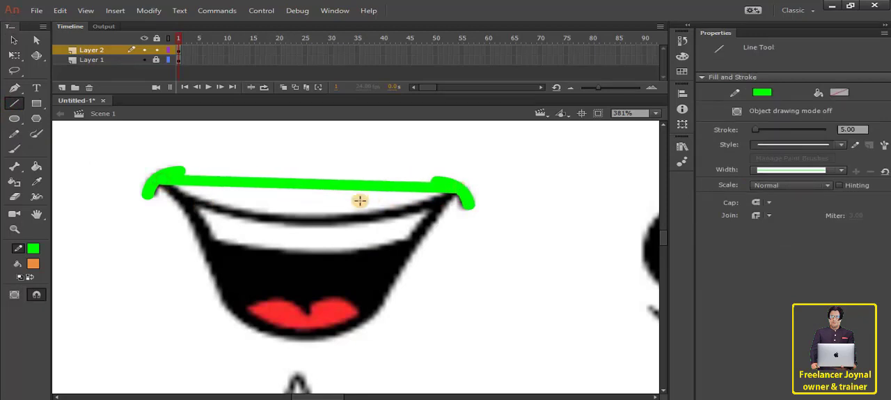
key(v)
drag(308, 186, 300, 221)
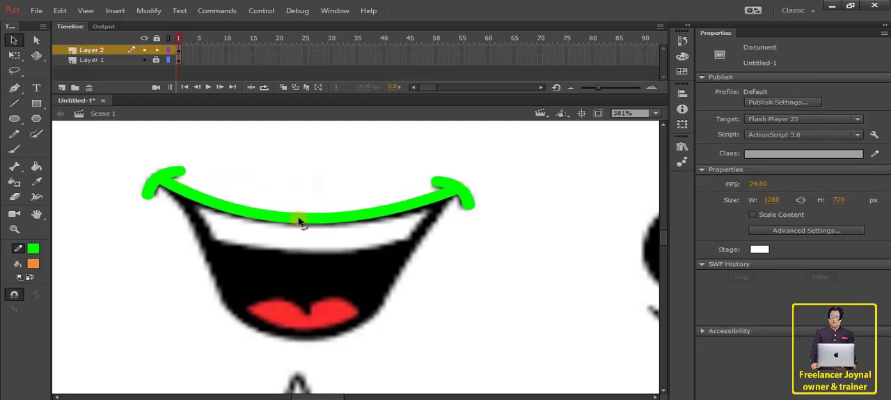
Draw a line from the left corner curl to the lower-left edge of the A mouth and curve it along the side.
click(14, 102)
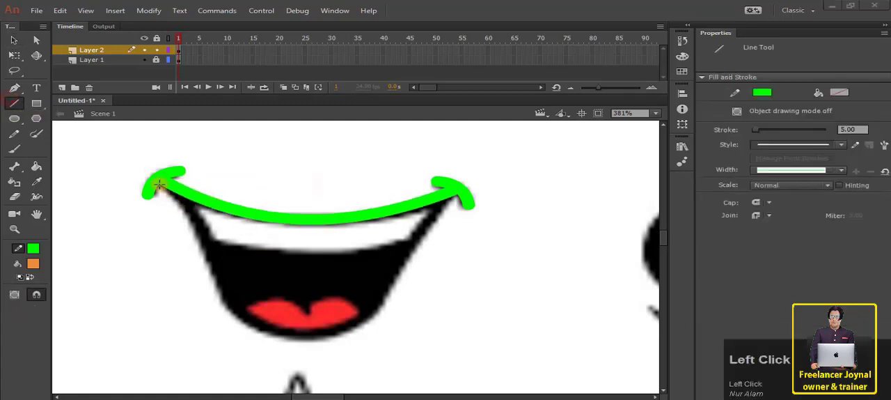
drag(159, 185, 231, 305)
key(v)
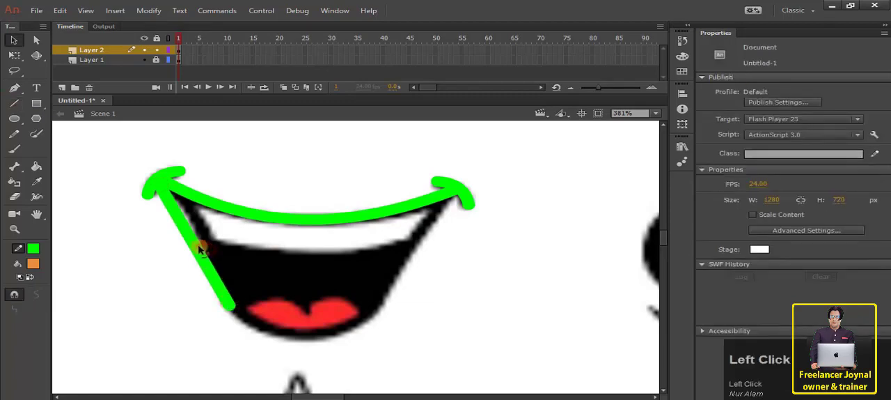
drag(199, 249, 200, 226)
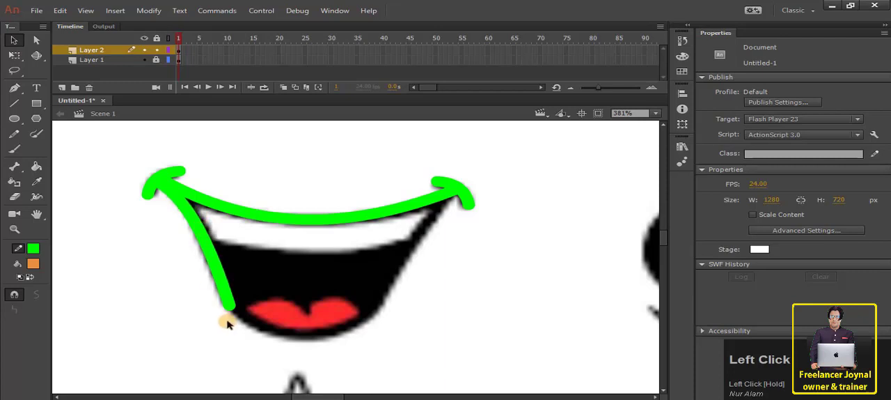
Trace the bottom lip of the A mouth with a line curved from the lower-left corner to the lower-right corner.
key(n)
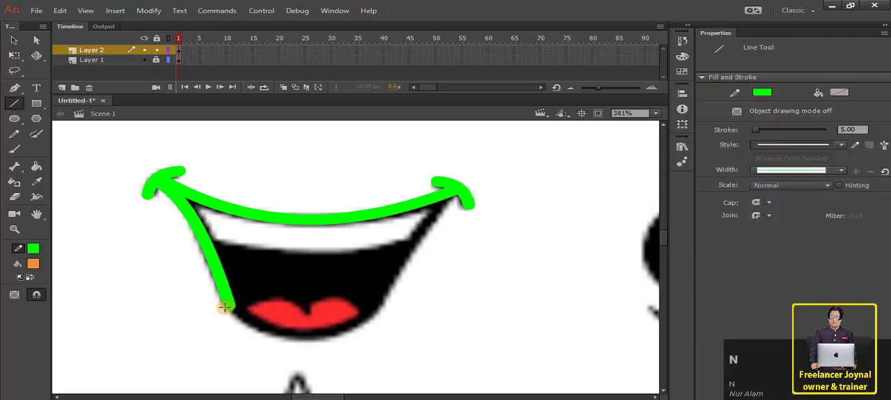
drag(230, 304, 280, 333)
key(v)
drag(232, 305, 247, 321)
key(ctrl+z)
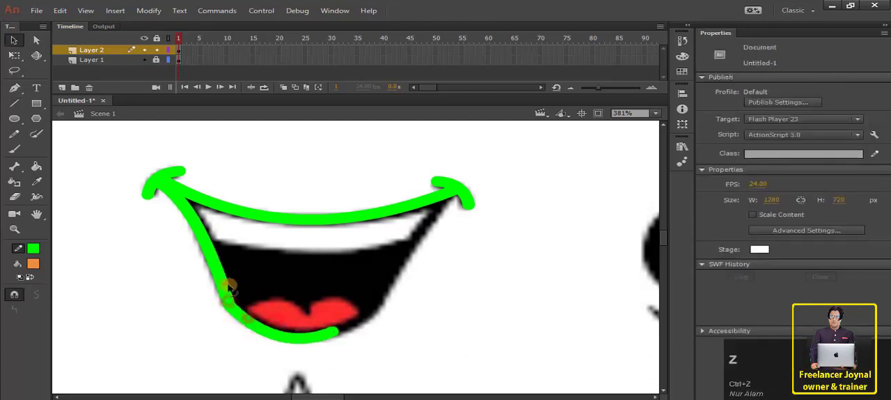
drag(334, 332, 371, 315)
drag(317, 335, 318, 340)
Draw a line from the right corner curl to the end of the bottom lip and fit it to the mouth's right side.
key(n)
drag(456, 195, 376, 313)
key(v)
drag(413, 253, 417, 255)
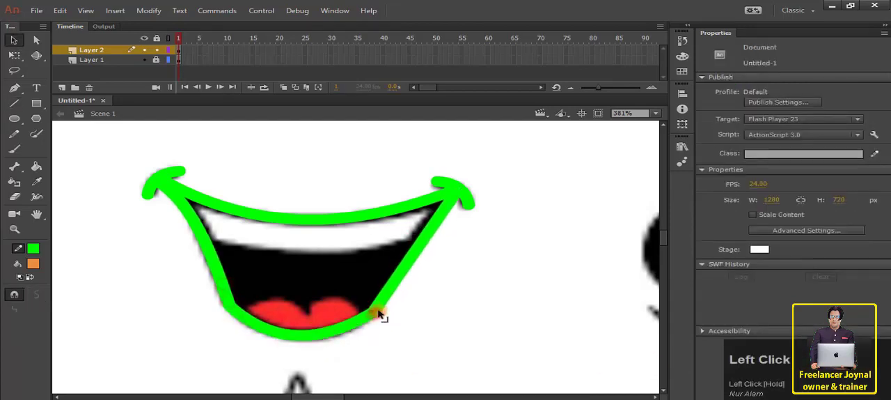
Draw a line across the A mouth at the lower edge of the teeth and bend it to follow the teeth.
click(14, 102)
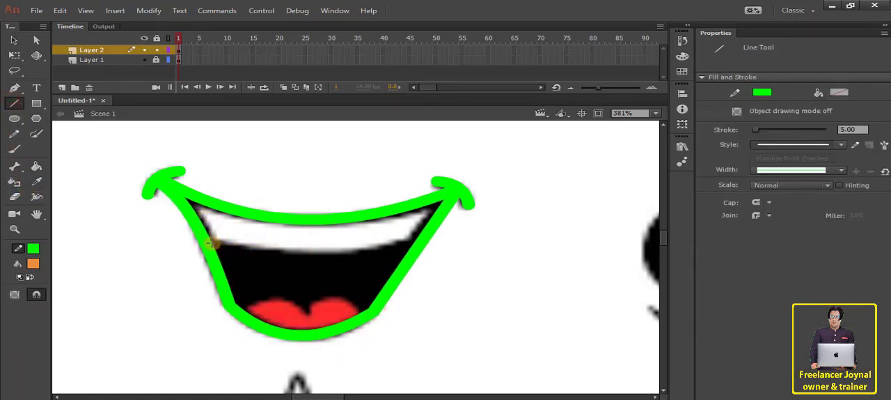
drag(213, 241, 421, 243)
key(v)
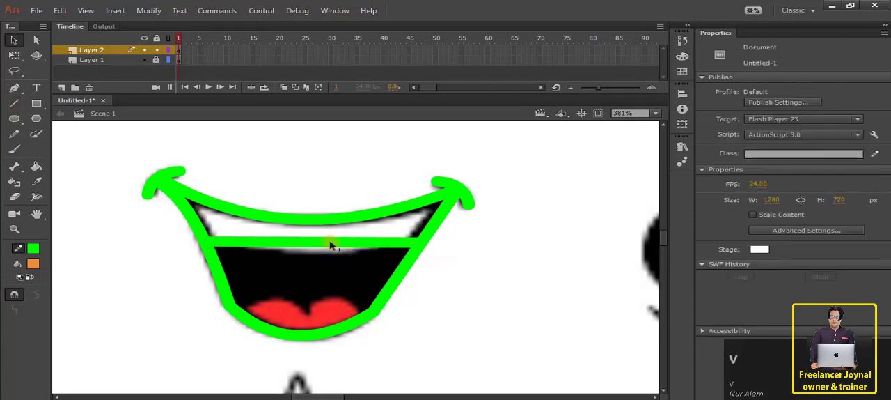
drag(328, 243, 324, 261)
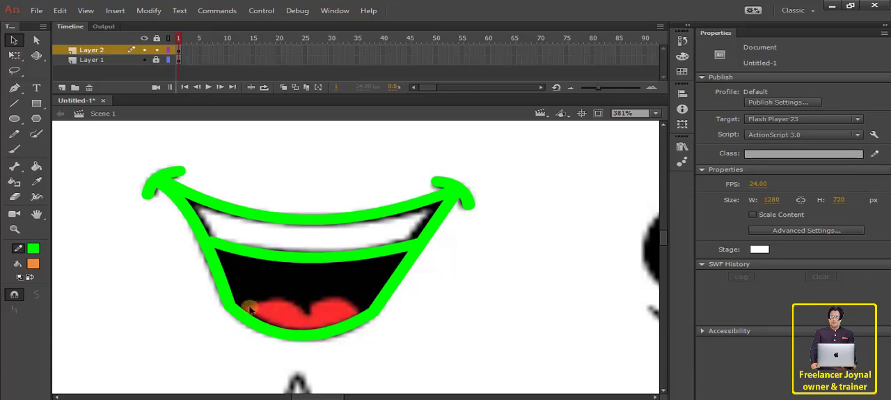
Trace the top edge of the tongue with two curved lines that meet at its center notch.
click(14, 103)
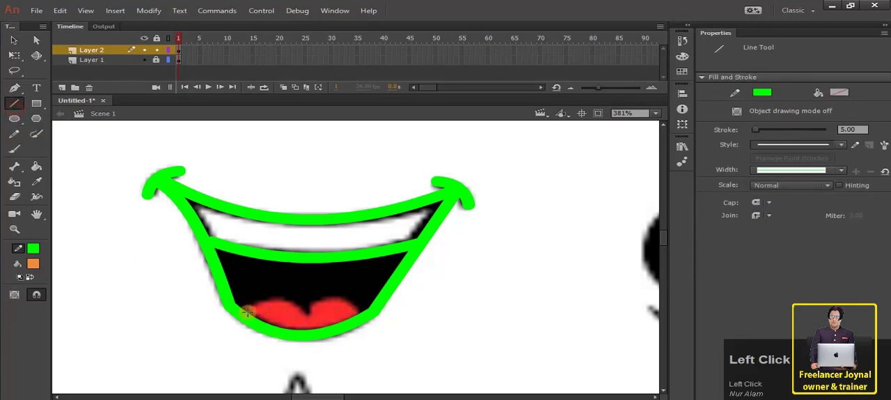
drag(254, 303, 309, 313)
key(v)
mouse_move(281, 313)
mouse_down()
mouse_move(285, 300)
mouse_move(364, 311)
mouse_move(329, 300)
mouse_up()
key(n)
key(v)
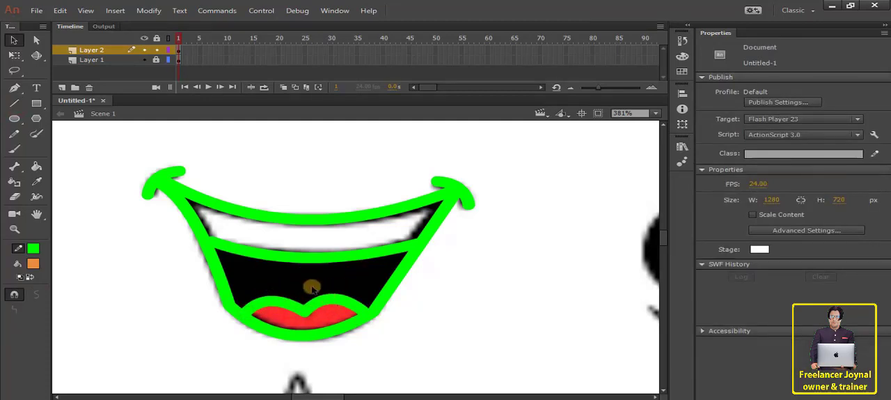
Display Layer 2 as outlines, snap the loose ends of the upper lip and left side lines onto the left corner curl, and restore the normal display.
click(189, 223)
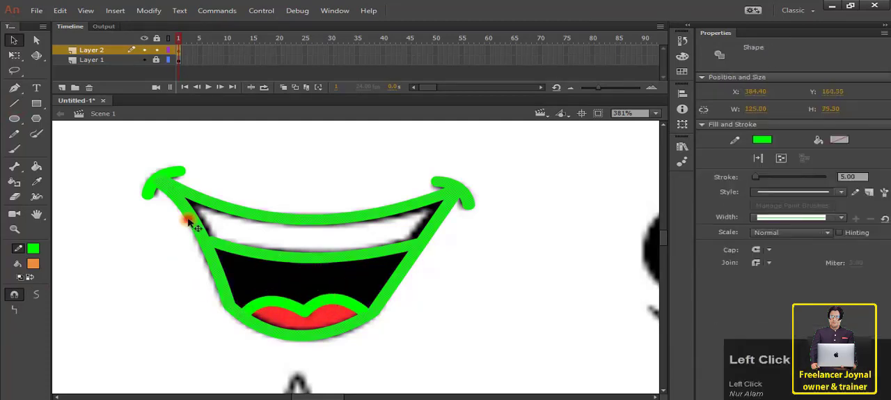
click(161, 182)
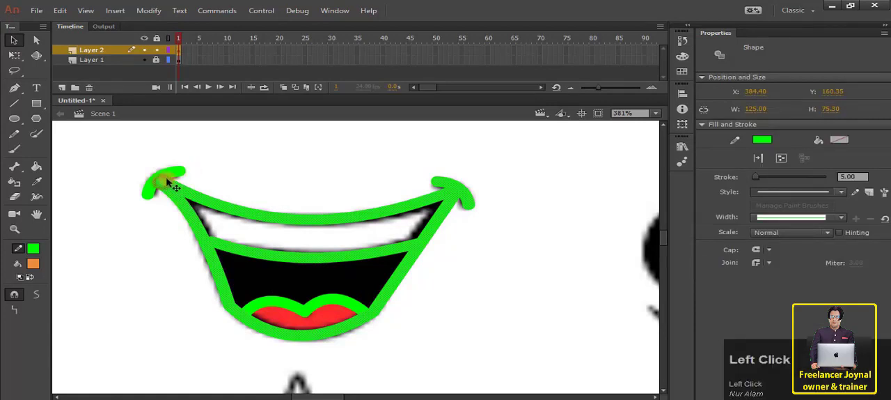
click(178, 50)
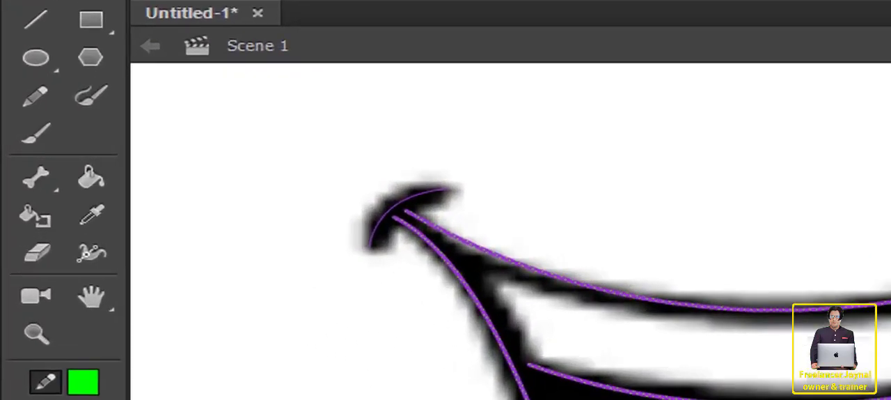
click(499, 1)
click(498, 1)
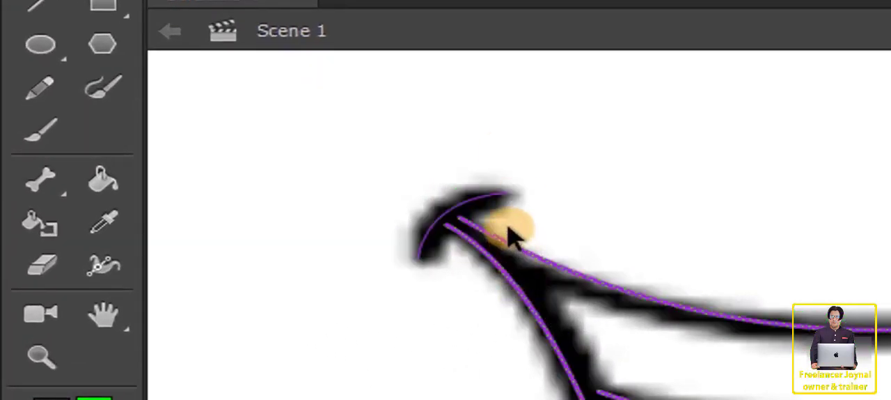
scroll(508, 226, up, 6)
click(517, 184)
drag(342, 191, 311, 181)
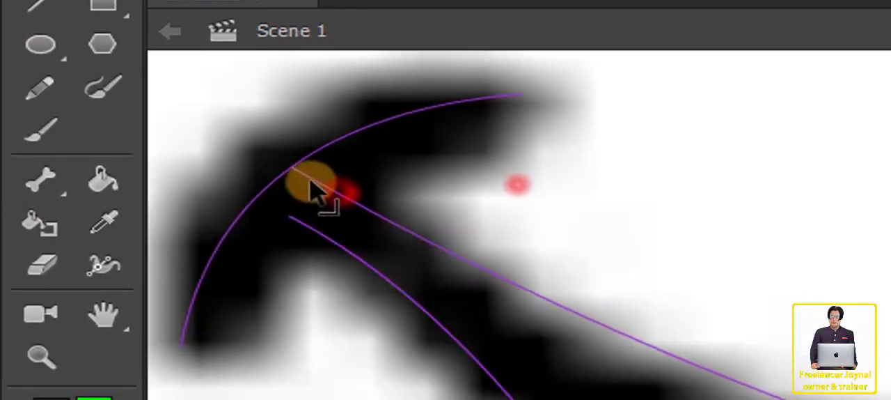
drag(288, 216, 291, 167)
key(space)
drag(431, 201, 274, 201)
scroll(408, 302, down, 6)
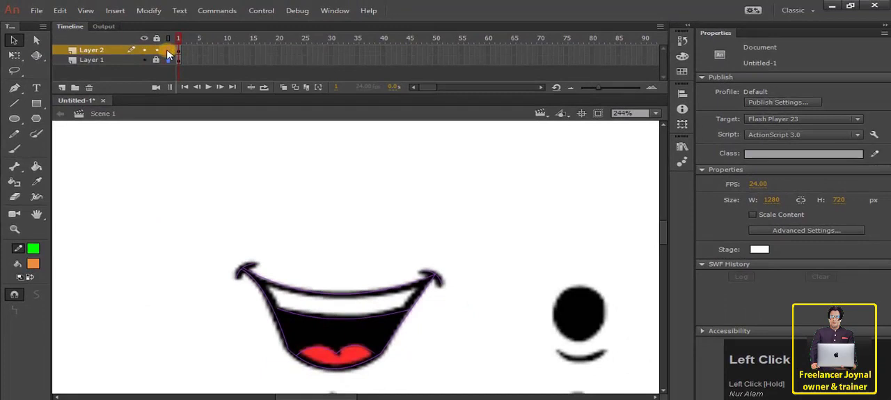
click(167, 54)
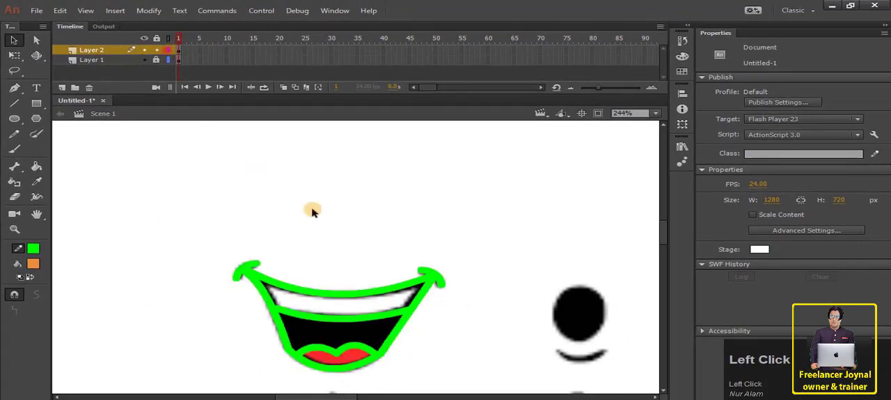
Sample the tongue's red and try to fill the traced tongue area with it.
scroll(248, 223, down, 3)
scroll(243, 223, up, 2)
click(37, 182)
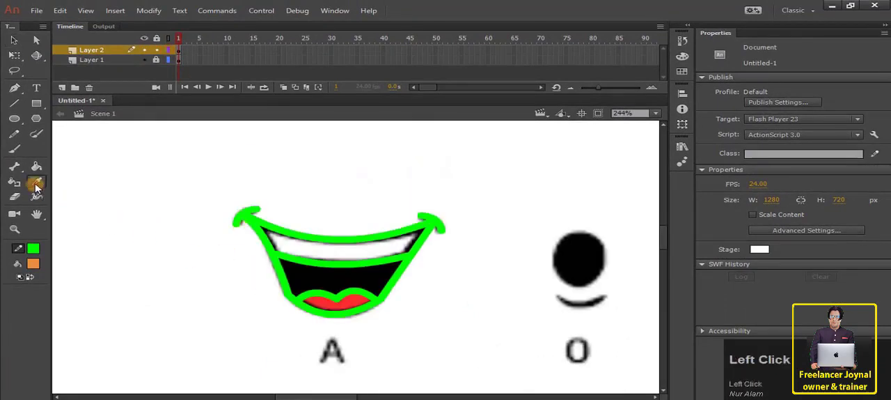
click(356, 297)
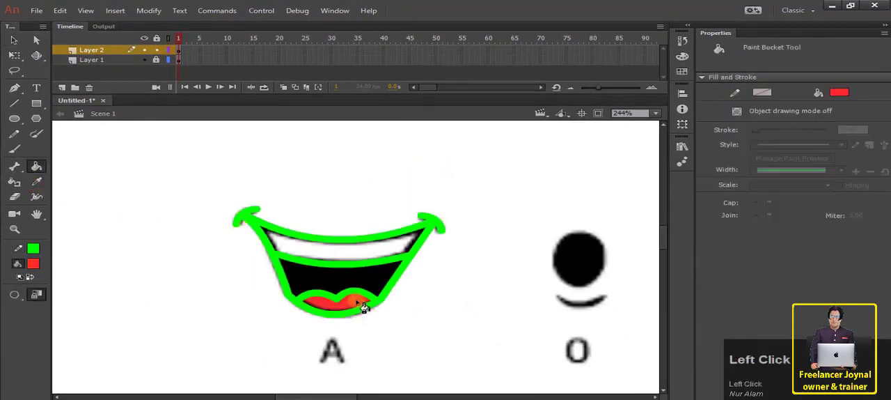
click(360, 304)
key(ctrl+z)
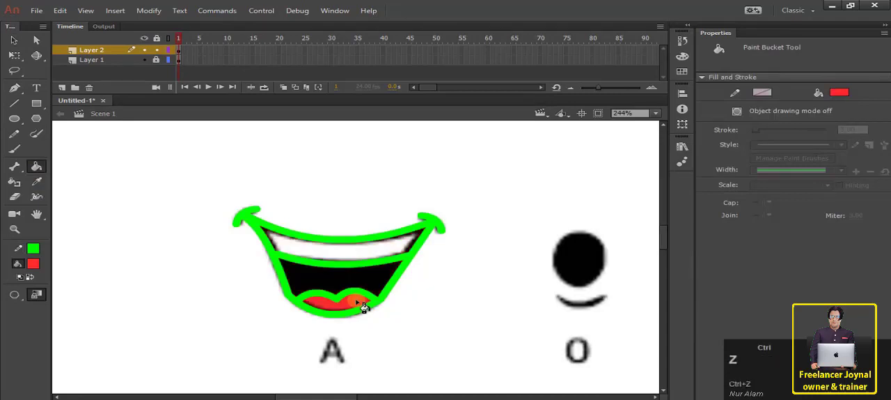
In outline display of Layer 2, snap the right end of the tongue line onto the bottom lip, then return to normal display.
scroll(353, 284, up, 2)
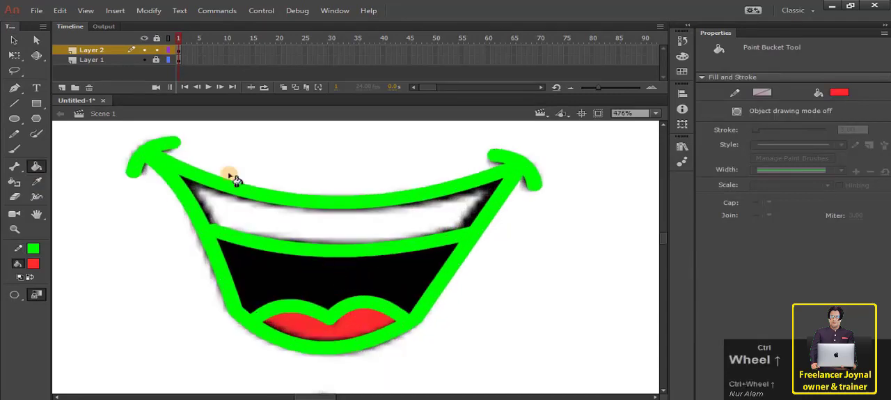
click(168, 50)
scroll(356, 274, up, 2)
scroll(376, 275, down, 2)
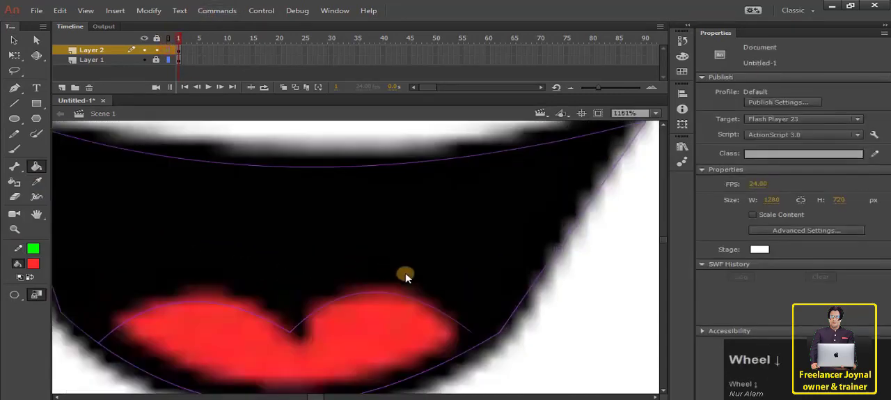
click(14, 40)
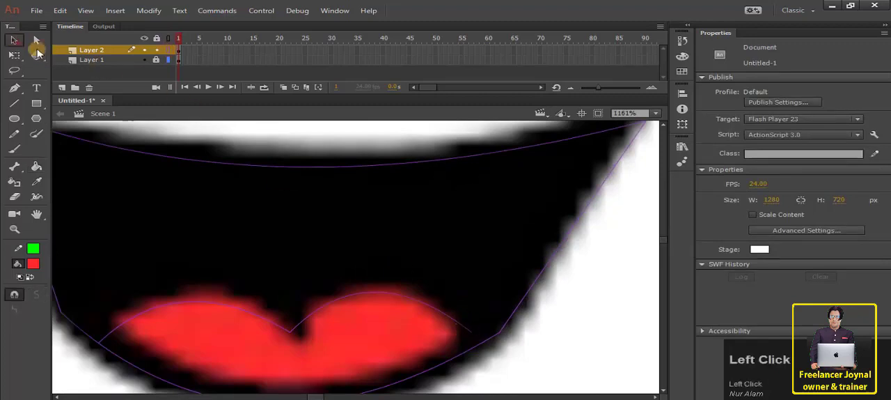
drag(473, 335, 480, 341)
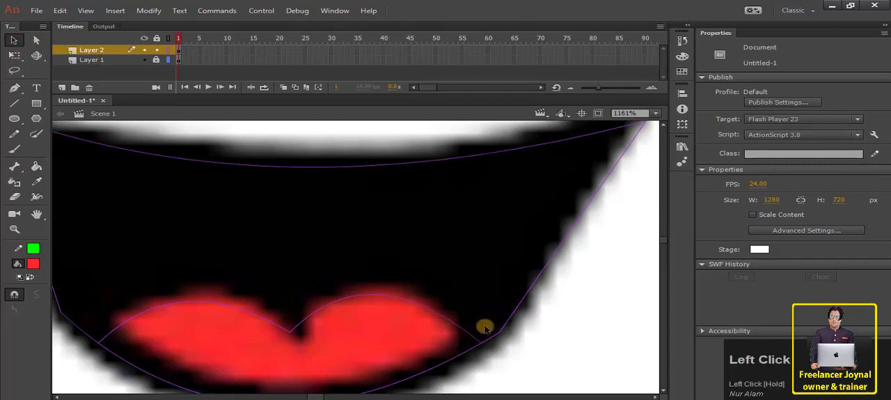
scroll(335, 299, down, 4)
click(167, 50)
Fill the traced tongue with its sampled red and sample the chart's black for the mouth interior.
click(36, 165)
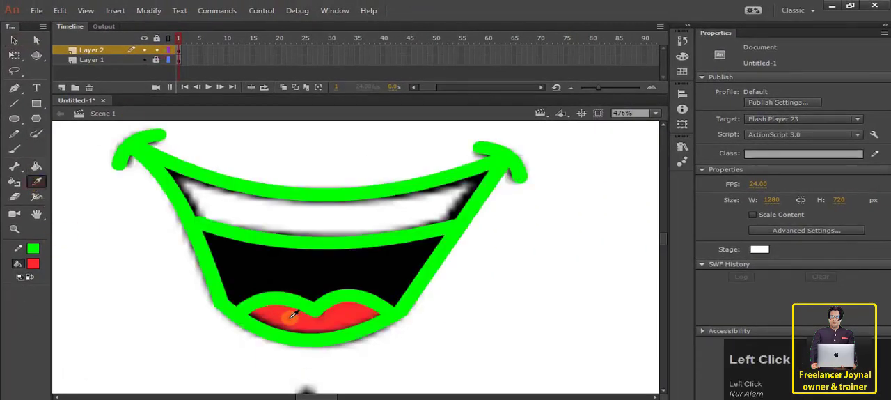
click(296, 326)
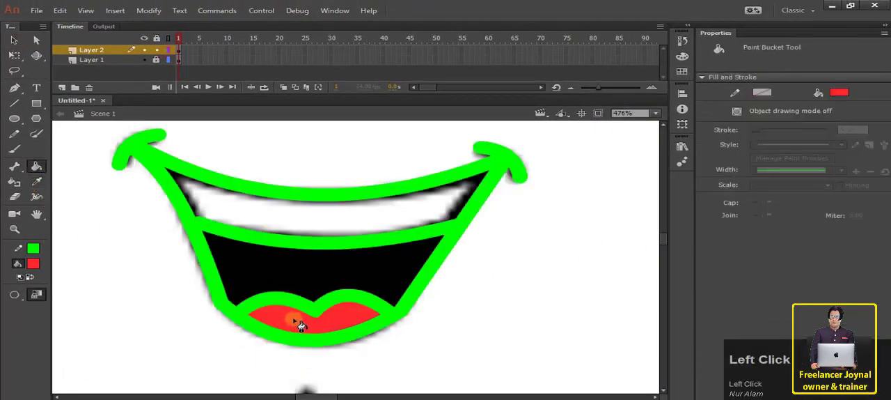
click(282, 279)
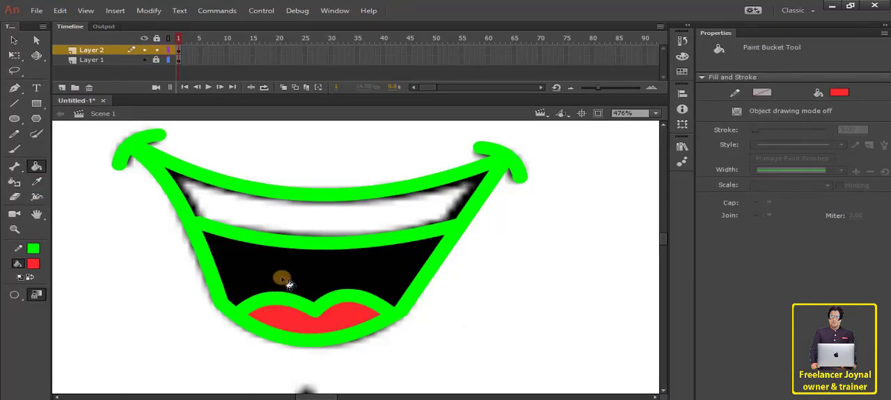
click(35, 182)
click(306, 265)
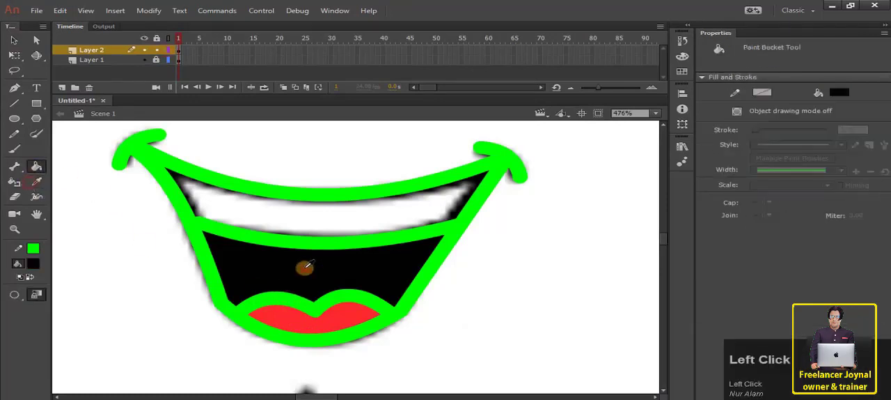
Sample white from the teeth and try to fill the traced teeth area with it.
click(36, 181)
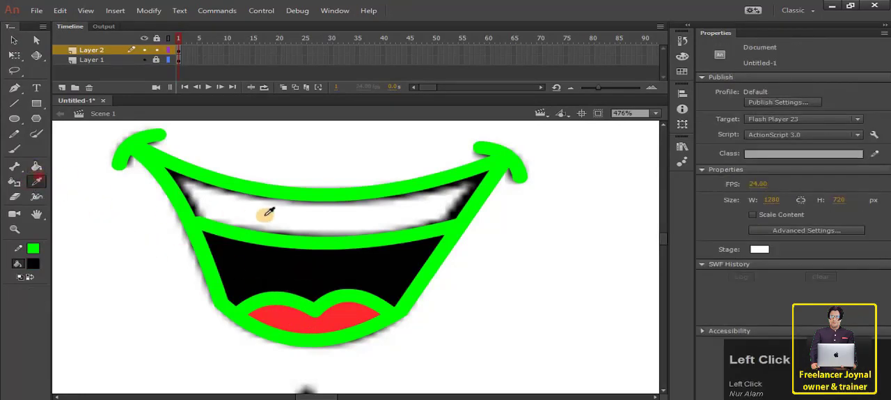
click(266, 214)
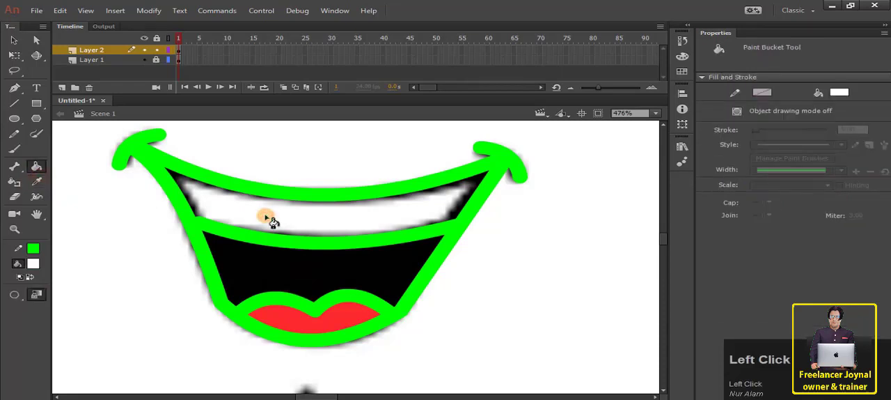
click(267, 216)
key(ctrl+z)
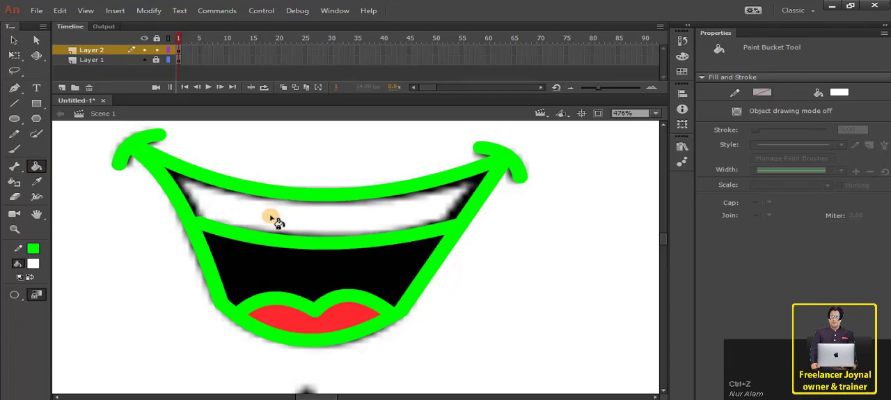
In outline display of Layer 2, snap the left end of the teeth line onto the mouth's left side, then return to normal display.
click(167, 52)
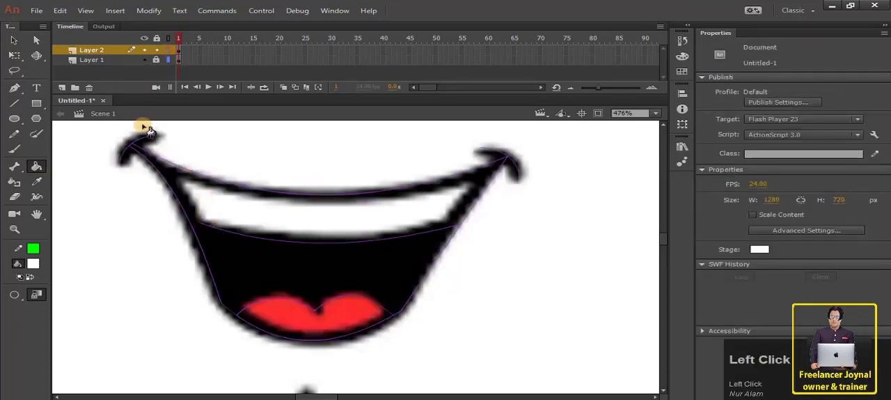
key(v)
drag(203, 229, 195, 222)
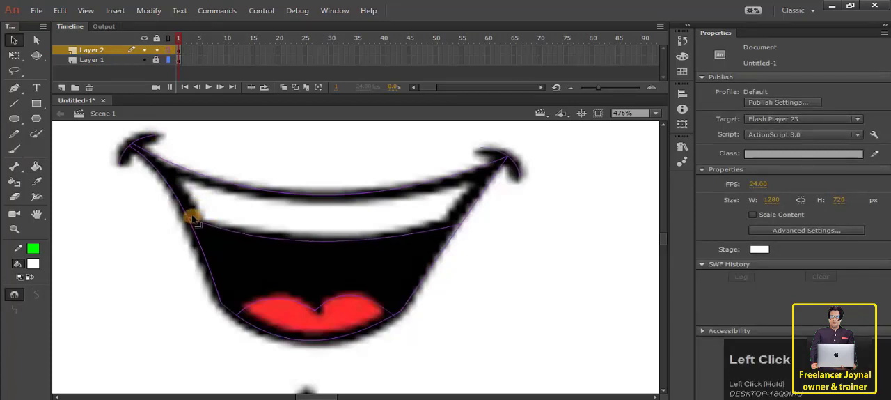
click(169, 50)
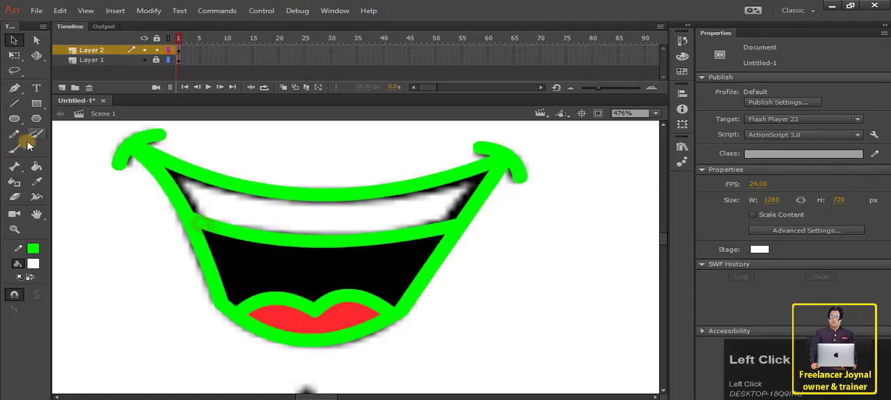
Fill the traced teeth area with the white sampled from the chart.
click(36, 183)
click(273, 273)
click(259, 213)
click(267, 211)
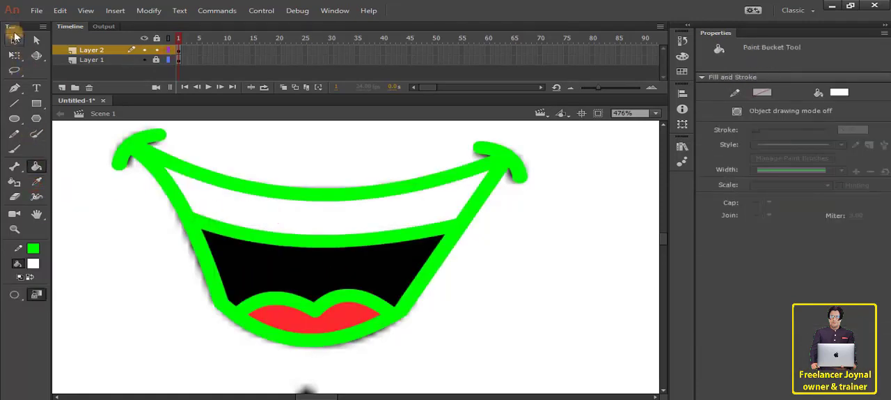
Select all the green outline strokes of the traced A mouth and change their stroke color to black.
click(14, 39)
click(137, 157)
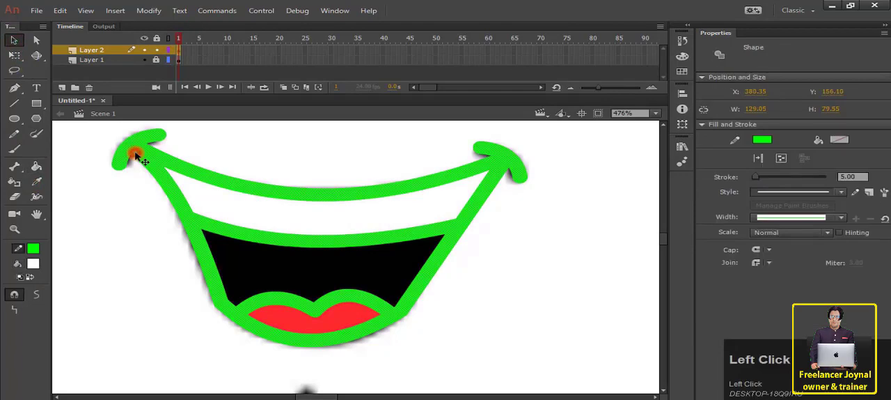
click(765, 141)
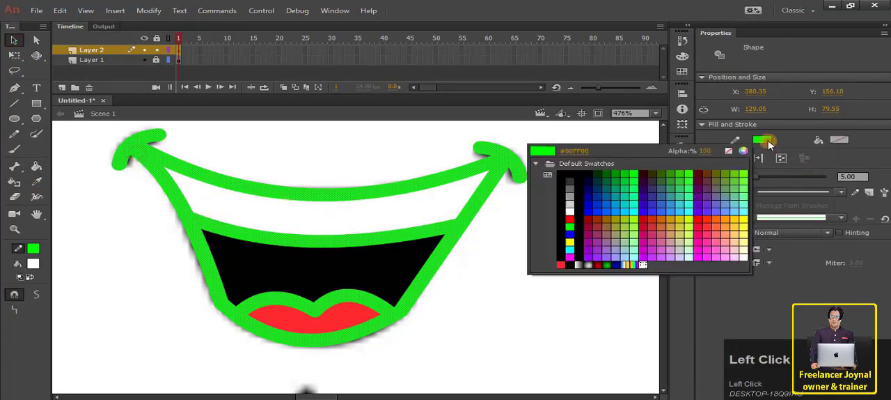
click(582, 170)
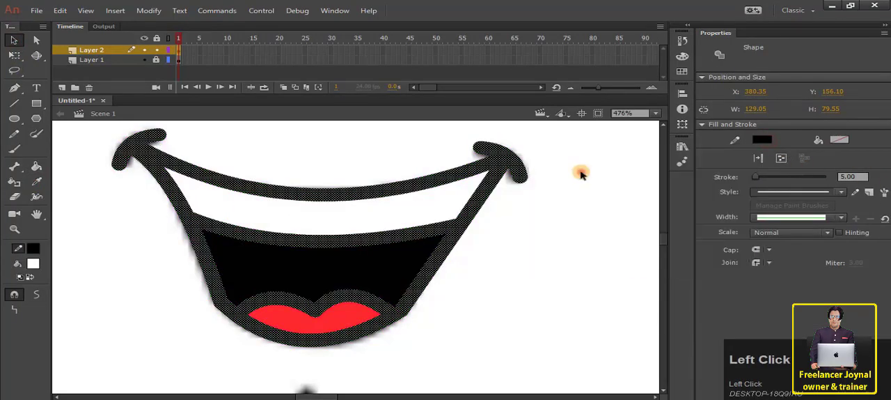
click(581, 174)
scroll(445, 234, down, 3)
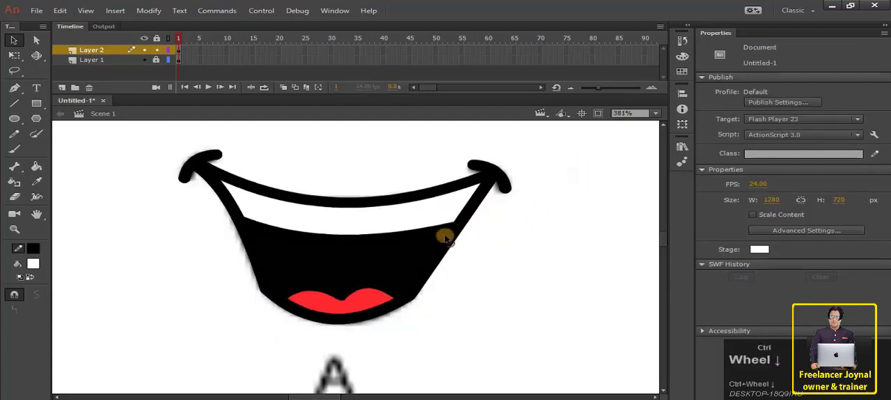
scroll(446, 236, down, 4)
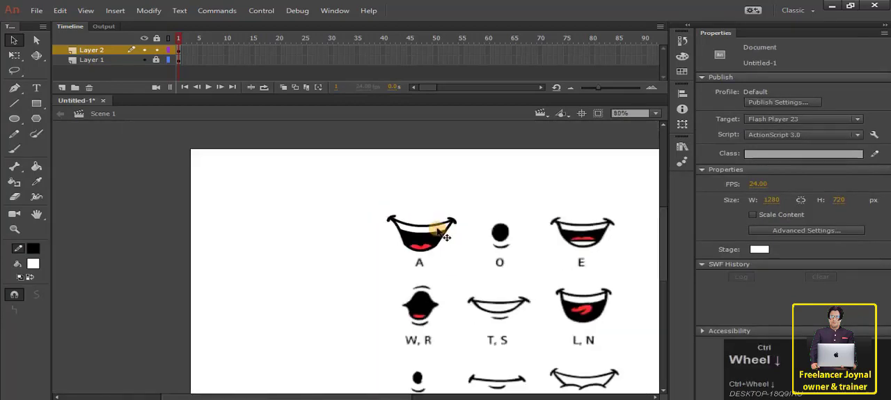
drag(371, 195, 499, 273)
drag(441, 243, 312, 224)
click(368, 249)
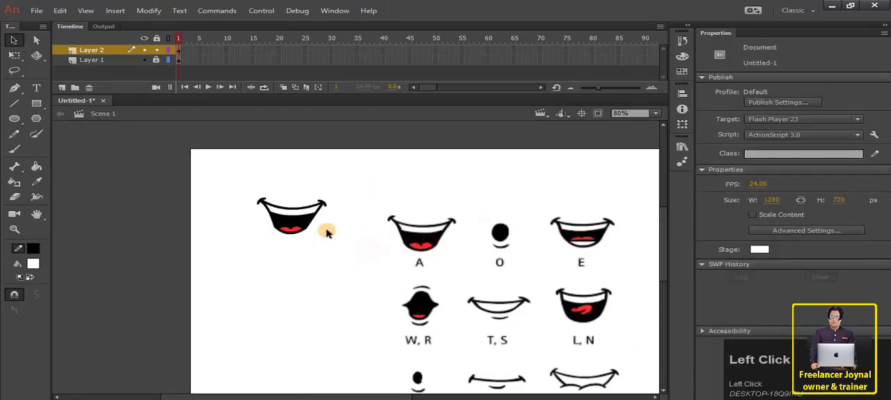
drag(228, 187, 378, 282)
click(320, 264)
key(ctrl+z)
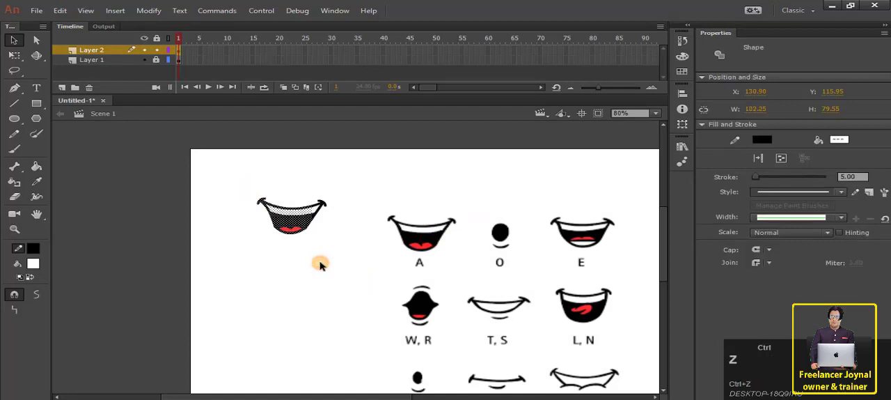
key(ctrl+z)
key(ctrl+z)
key(ctrl+z)
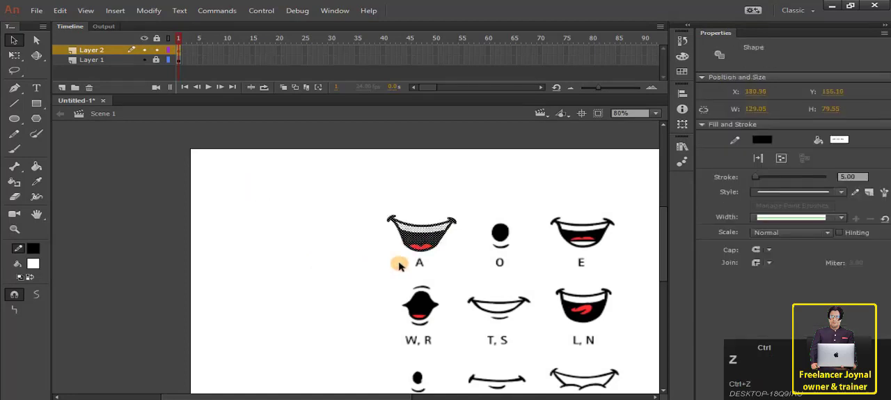
Select the whole traced A mouth and move it off the chart to the blank area at the stage's upper left.
click(448, 262)
drag(358, 189, 459, 269)
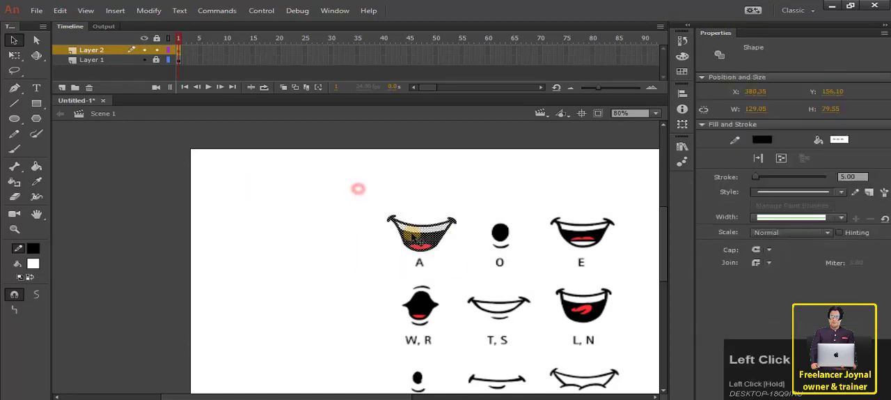
drag(416, 234, 265, 201)
click(279, 241)
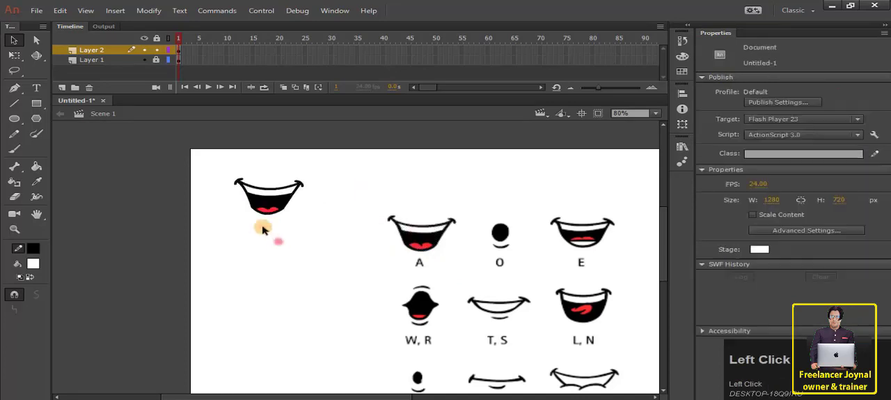
Draw an oval about 33 × 46 px with a 5.00 stroke over the chart's O mouth.
scroll(502, 253, up, 4)
key(space)
drag(502, 253, 311, 283)
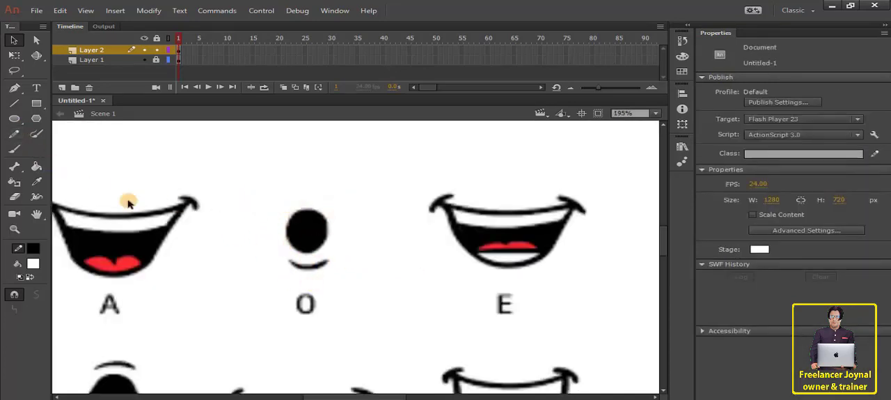
click(14, 118)
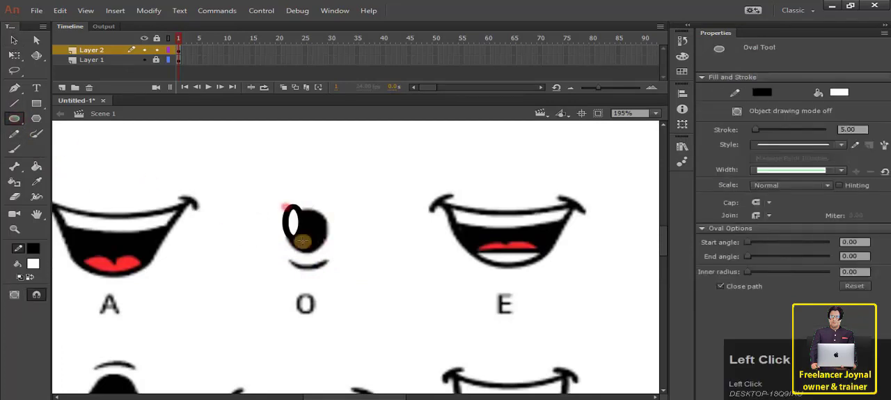
drag(282, 202, 330, 260)
Fill the oval on the O mouth with black and remove its outline stroke.
click(33, 263)
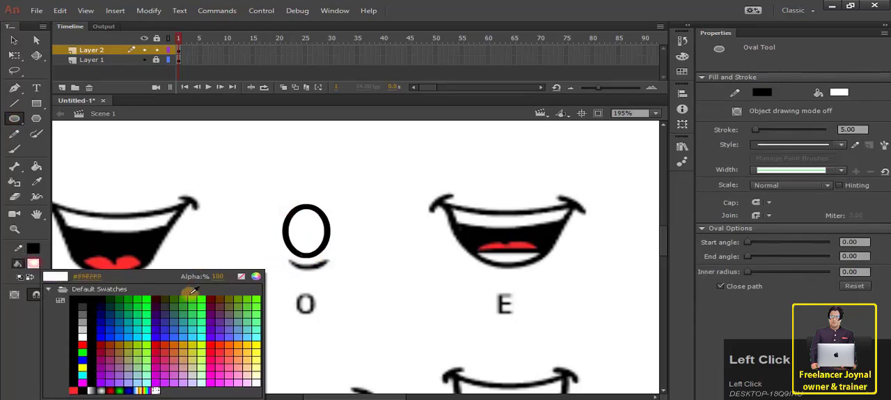
click(85, 304)
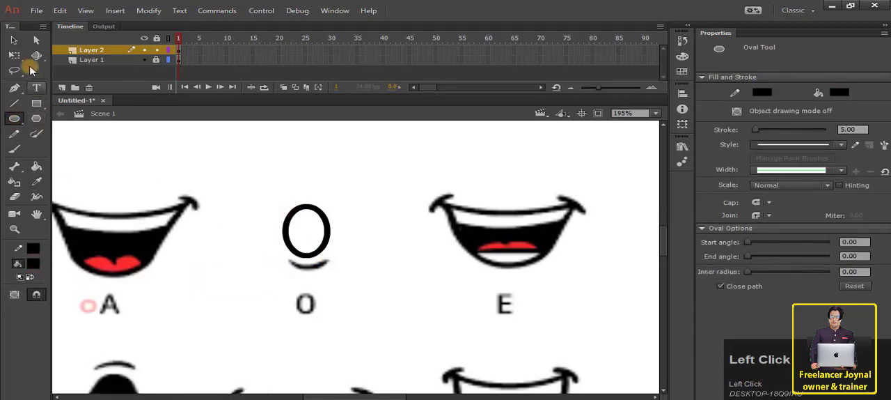
click(15, 55)
click(293, 229)
drag(249, 180, 399, 327)
click(32, 263)
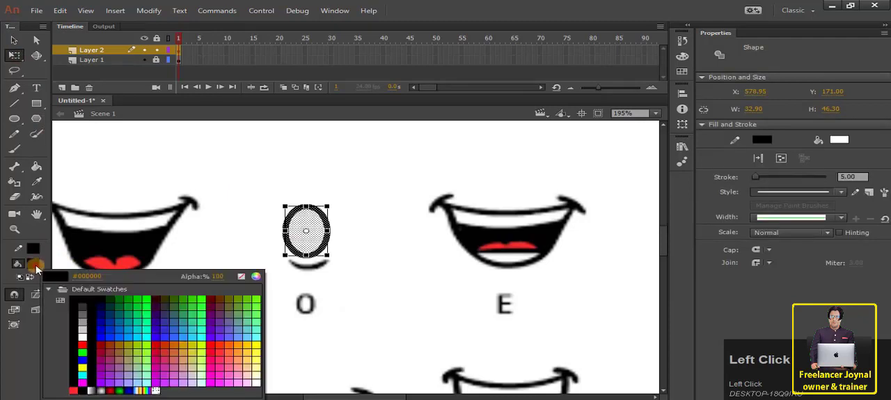
click(105, 298)
click(373, 281)
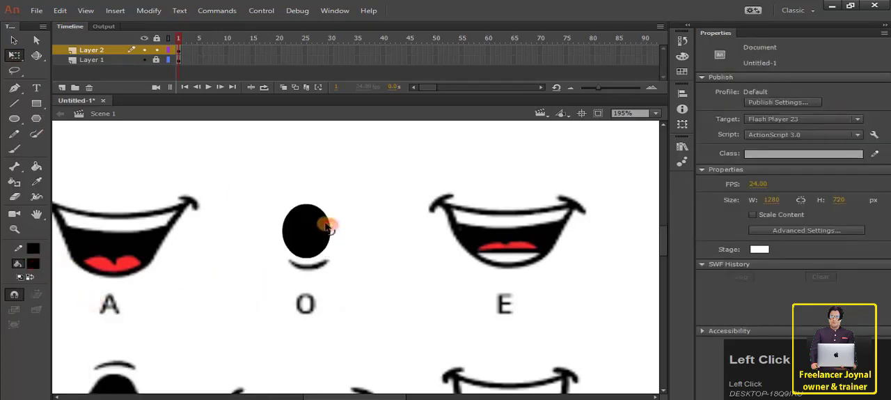
click(329, 226)
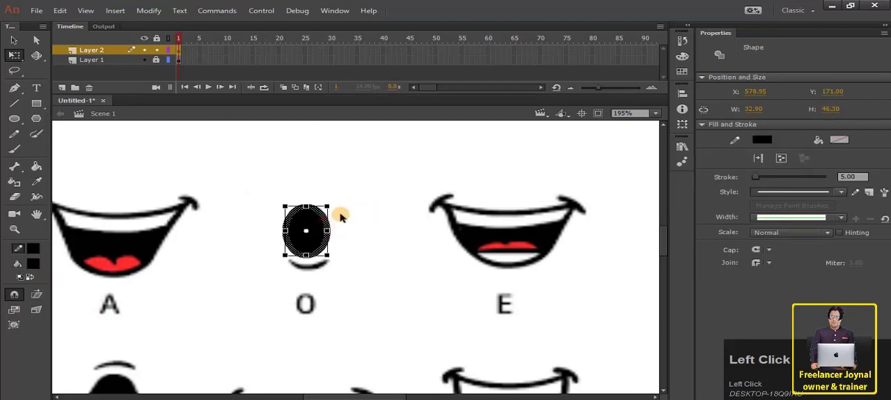
click(341, 216)
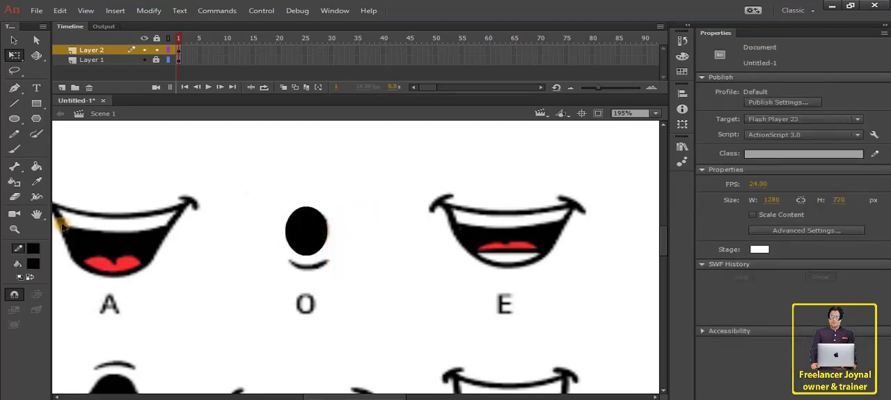
Draw a black line below the oval, bend it to follow the O mouth's lower lip, and align it with the chart.
click(14, 104)
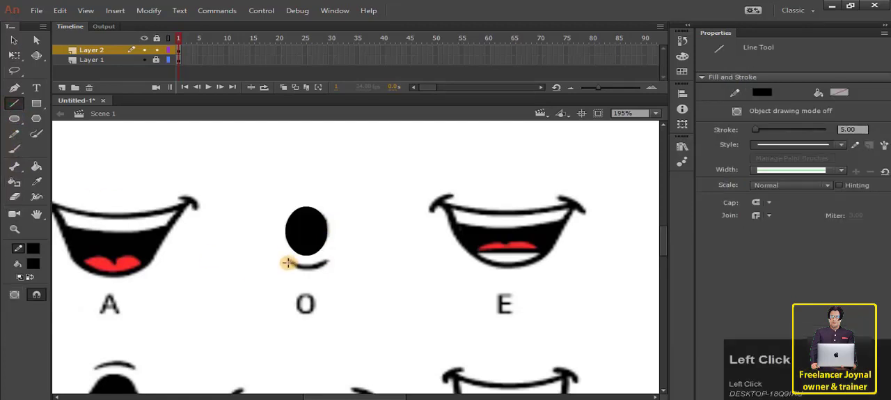
ctrl+scroll(310, 266, up, 3)
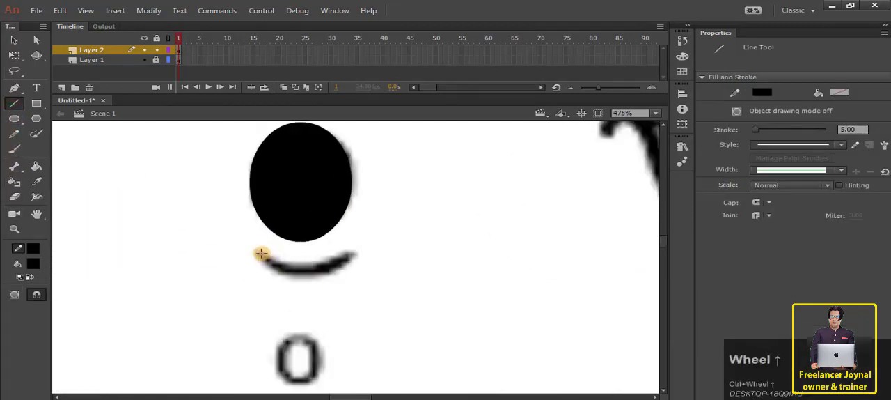
drag(259, 253, 313, 277)
key(v)
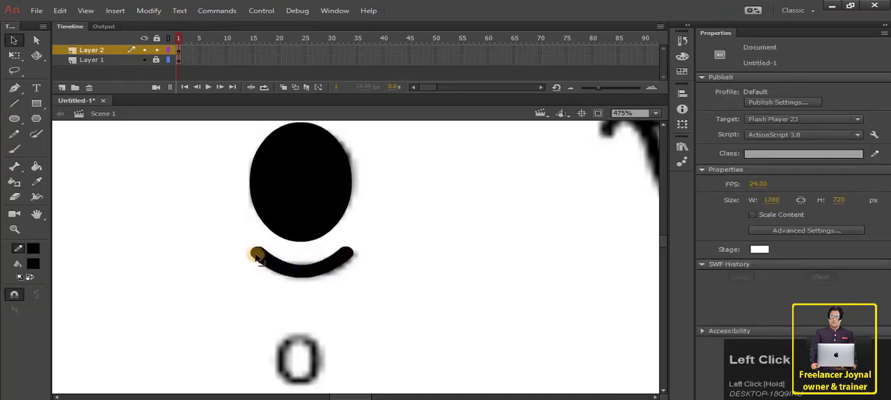
click(304, 273)
drag(304, 273, 326, 277)
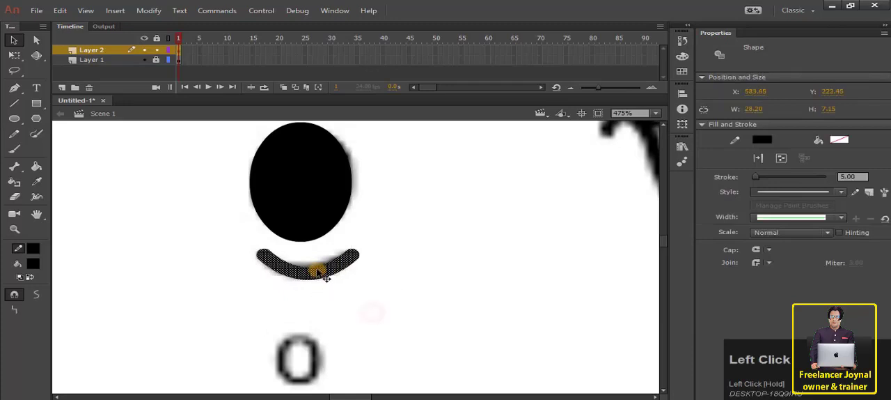
click(198, 256)
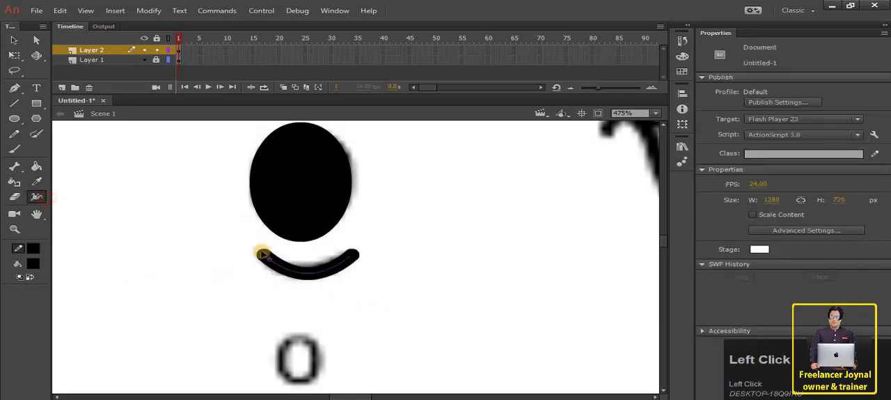
Taper both ends of the O mouth's lip line with the Width tool, keeping the middle thick.
click(258, 259)
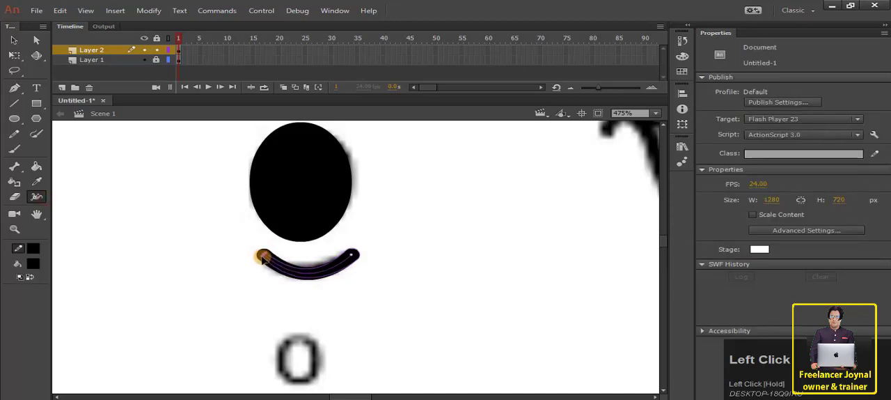
drag(261, 256, 263, 255)
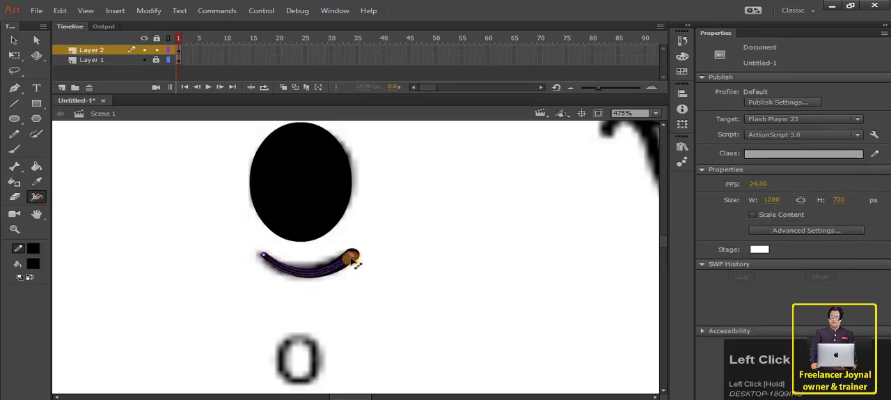
drag(350, 257, 352, 255)
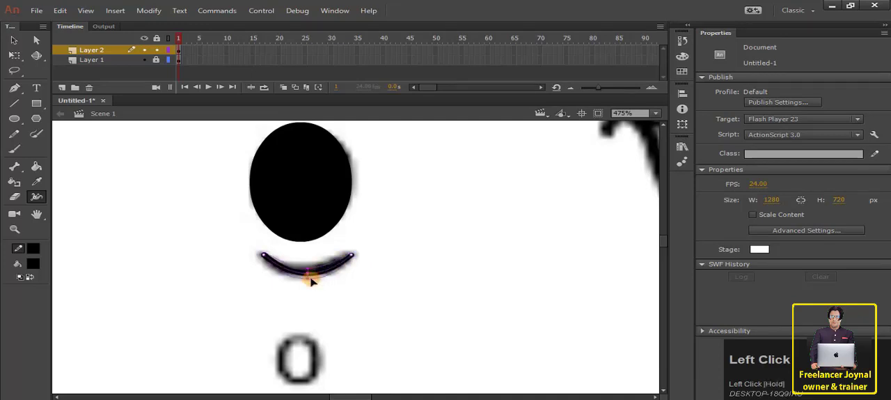
click(17, 42)
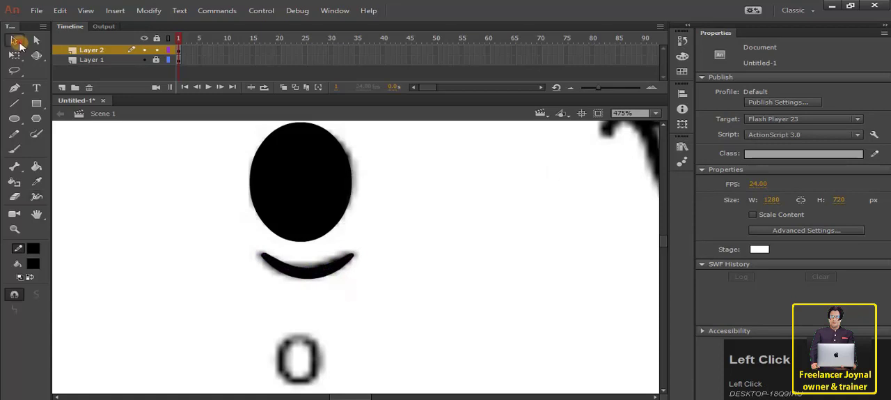
mouse_move(317, 280)
mouse_down()
mouse_move(148, 253)
mouse_move(306, 273)
mouse_up()
click(439, 257)
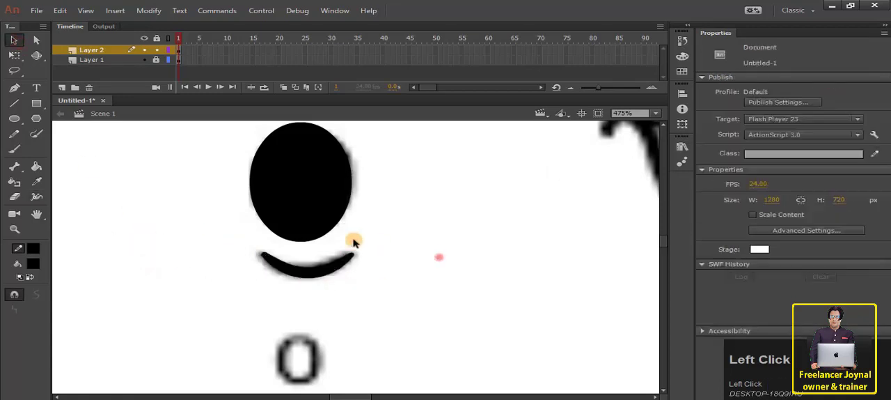
mouse_move(409, 293)
mouse_down()
mouse_move(259, 174)
mouse_move(215, 113)
mouse_up()
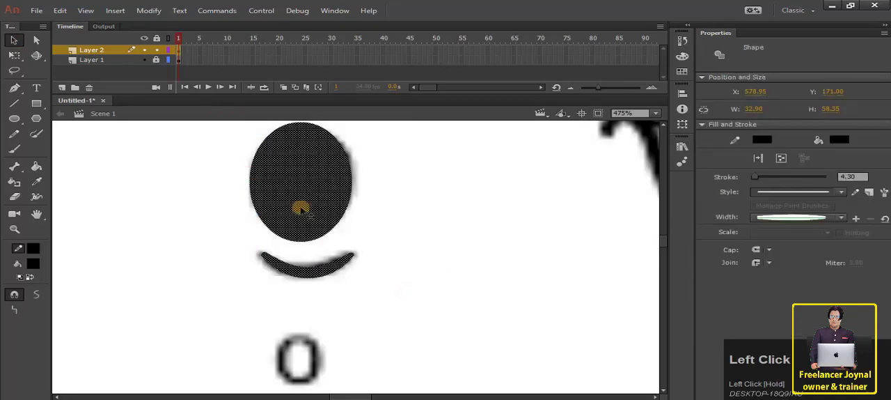
scroll(300, 206, up, 1)
scroll(301, 209, down, 3)
scroll(301, 211, up, 2)
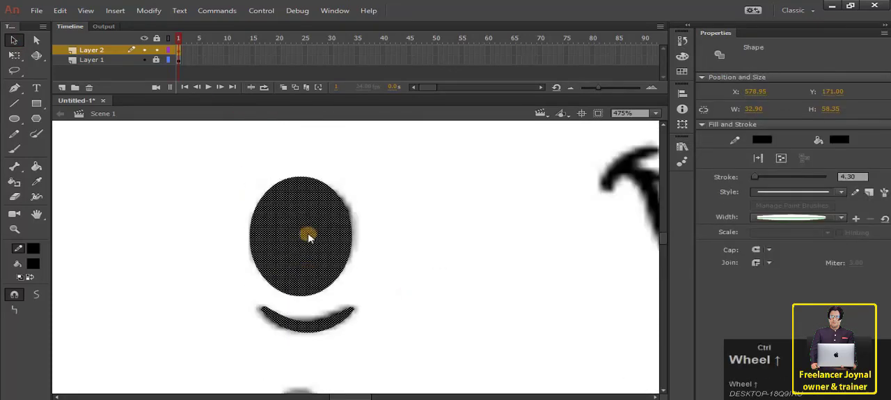
scroll(308, 237, down, 4)
click(173, 244)
scroll(351, 270, up, 2)
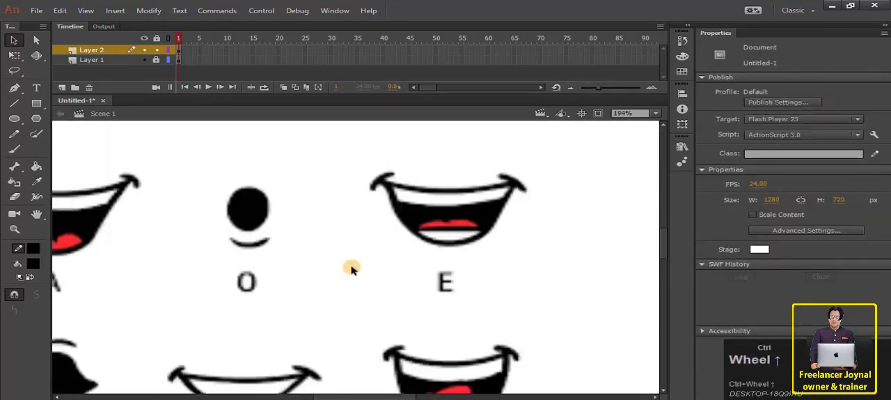
Draw a black line over the E mouth's left corner crease and bend it to match the chart.
drag(495, 257, 408, 276)
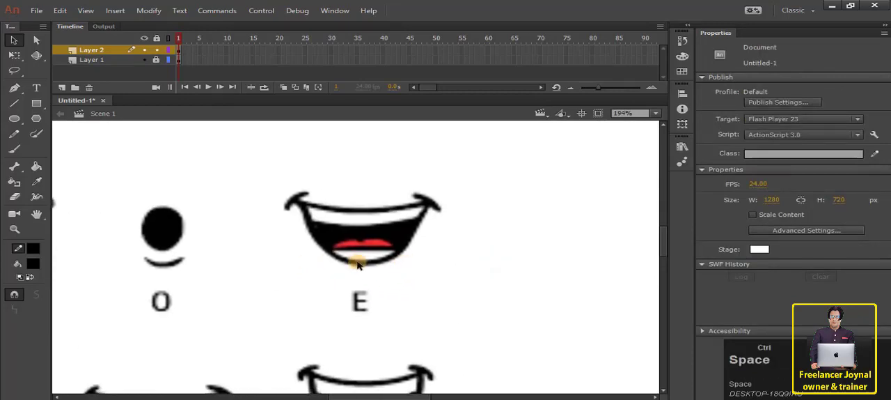
scroll(357, 263, up, 2)
drag(469, 234, 469, 271)
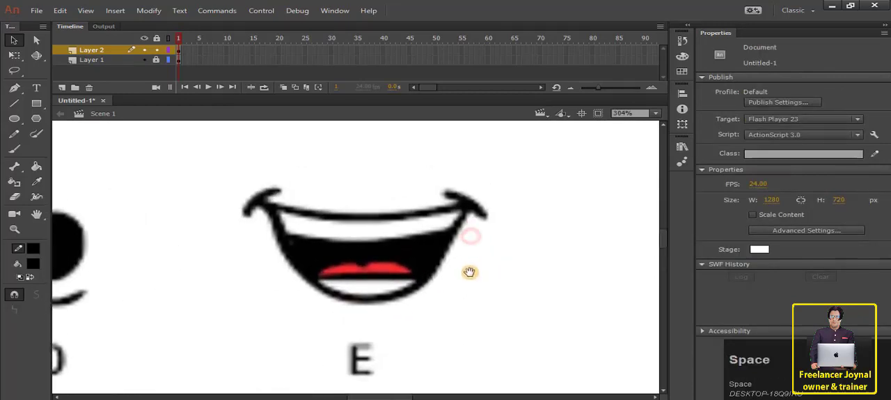
click(15, 103)
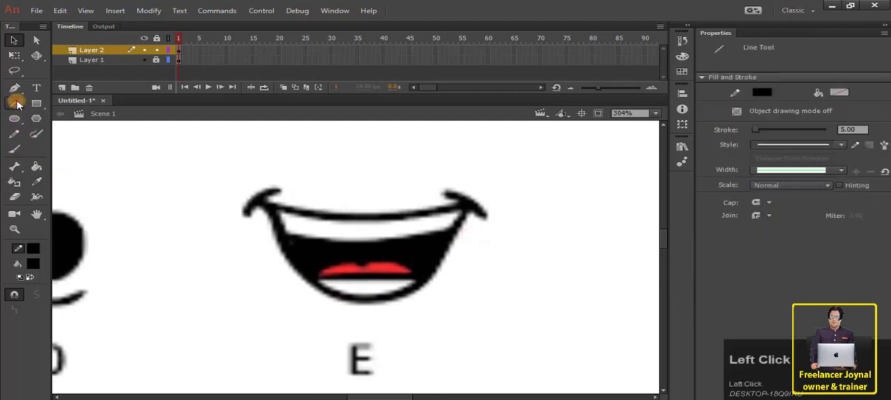
drag(258, 190, 243, 216)
key(v)
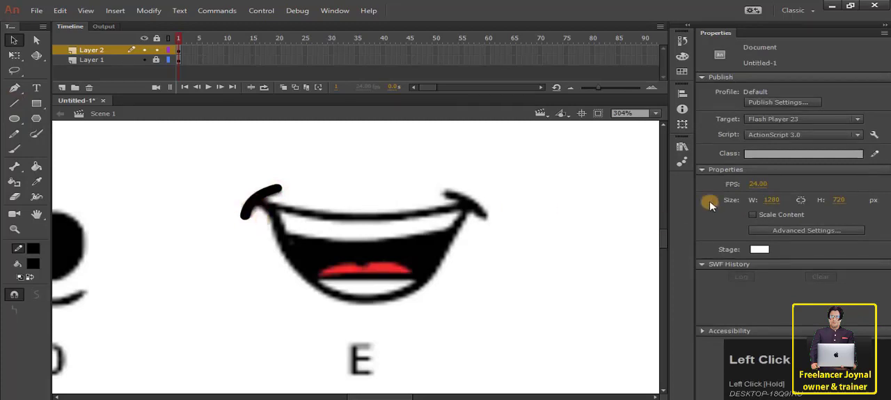
Set the stroke colour to bright green and apply it to the E mouth's left corner line.
click(33, 251)
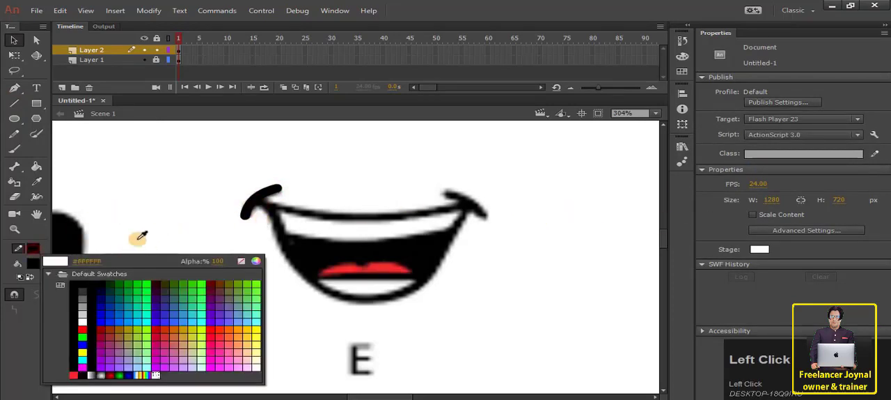
click(141, 282)
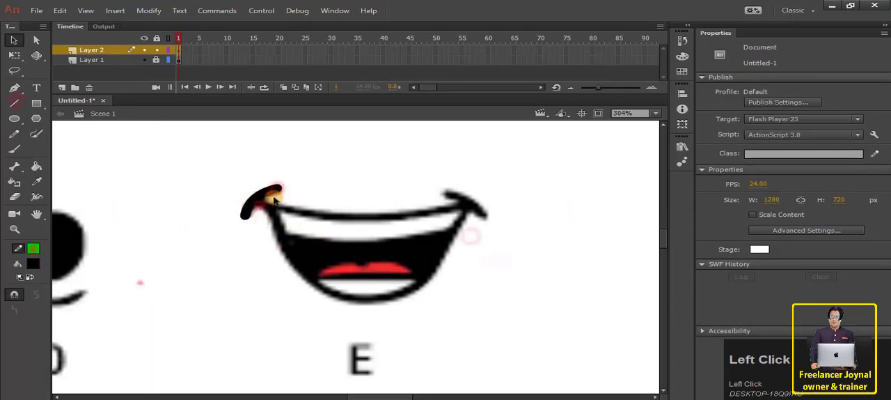
click(270, 194)
click(35, 248)
click(145, 283)
Draw a line between the E mouth's two corners and bend it down along the upper lip.
click(19, 102)
drag(254, 198, 470, 199)
key(v)
drag(374, 199, 374, 219)
Draw a short line at the E mouth's right corner and bend it to follow the crease.
key(n)
drag(445, 194, 485, 215)
key(v)
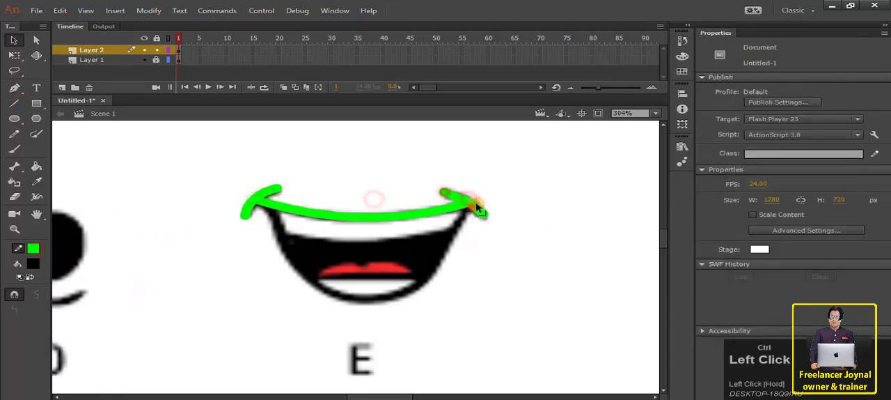
key(ctrl+z)
key(n)
drag(475, 179, 506, 203)
key(v)
drag(491, 191, 474, 202)
Trace the E mouth's left side, bottom and right side with joined lines curved to the chart.
key(n)
drag(261, 202, 311, 283)
key(v)
drag(297, 255, 289, 258)
key(n)
mouse_move(311, 283)
mouse_down()
mouse_move(416, 283)
mouse_move(369, 302)
mouse_up()
key(v)
key(n)
drag(424, 283, 470, 202)
key(v)
drag(444, 243, 453, 248)
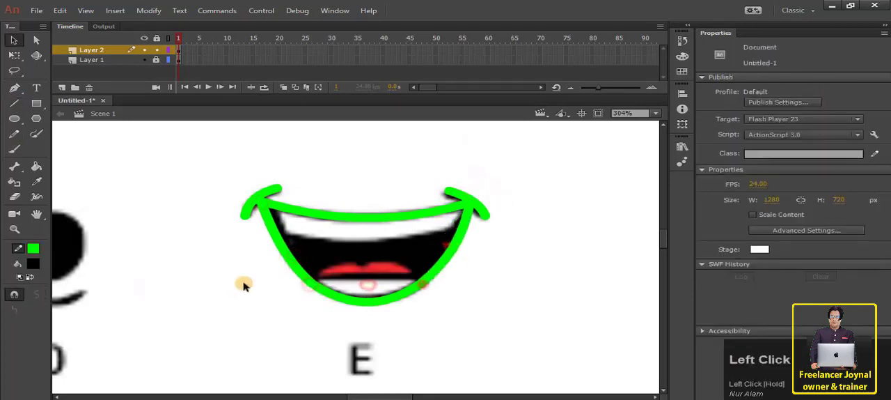
Draw a straight line across the E mouth under the tongue and a double-curved line along the tongue's top.
key(n)
drag(308, 277, 428, 277)
key(v)
mouse_move(336, 269)
mouse_down()
mouse_move(334, 262)
mouse_move(427, 276)
mouse_move(398, 259)
mouse_up()
key(n)
key(v)
click(19, 105)
drag(275, 234, 464, 239)
key(v)
drag(365, 236, 365, 244)
key(ctrl+z)
key(ctrl+z)
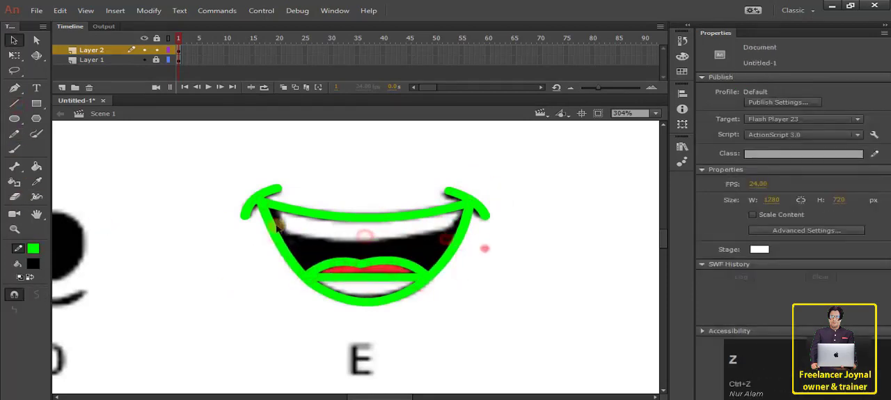
Draw a line across the E mouth along the upper teeth's lower edge and bend it slightly downward.
key(n)
drag(280, 232, 465, 238)
key(v)
drag(371, 234, 372, 243)
Examine the E mouth's corner joins with Layer 2 shown as outlines, and restore the normal display.
click(471, 251)
click(168, 50)
click(470, 202)
click(258, 203)
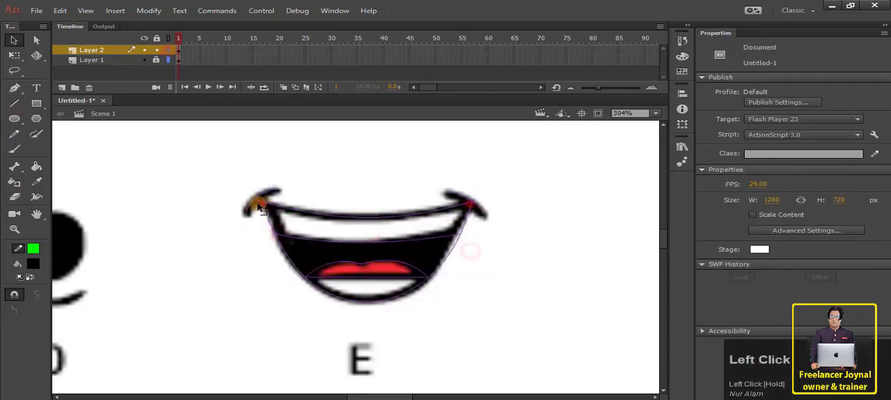
click(168, 50)
click(246, 260)
Fill the E mouth's teeth white, tongue red and interior black with colours sampled from the chart.
click(36, 181)
click(361, 286)
key(i)
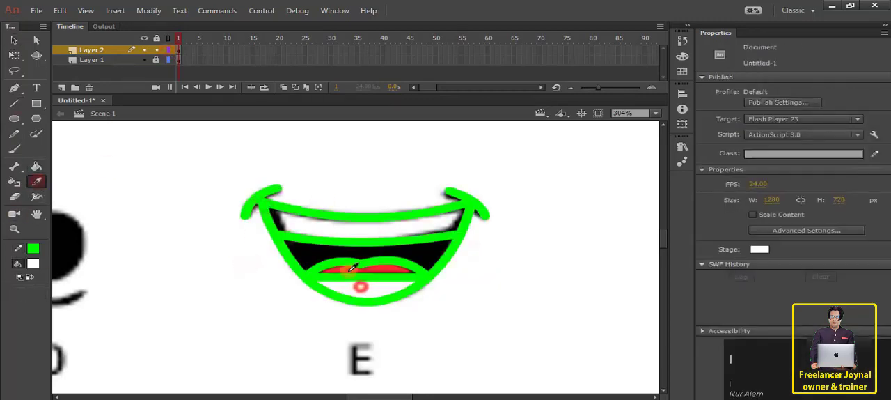
click(348, 270)
click(340, 252)
click(343, 232)
key(i)
click(304, 253)
Recolour the E mouth's outline and its right corner line to black #000000.
key(v)
double_click(284, 245)
click(762, 140)
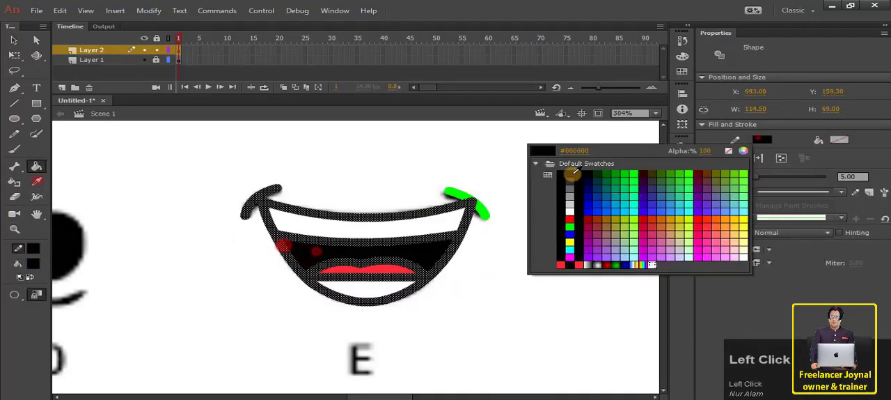
click(568, 172)
click(483, 209)
click(763, 141)
click(568, 172)
Select the whole traced E mouth and move it beside the chart, beneath the finished O mouth.
drag(209, 173, 553, 314)
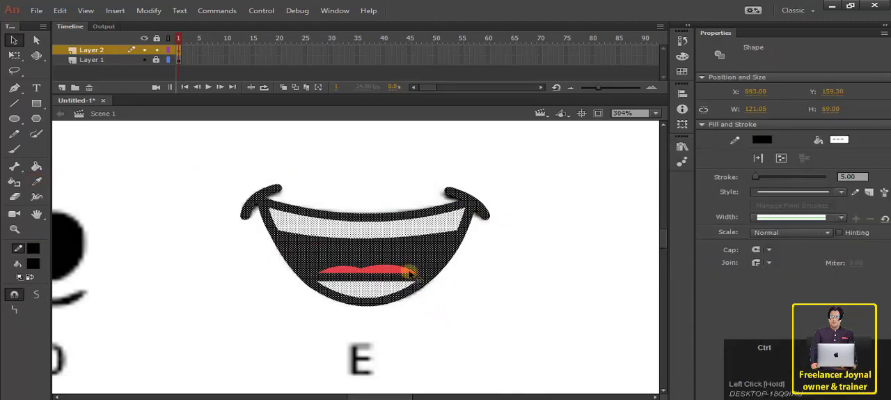
ctrl+scroll(404, 264, down, 5)
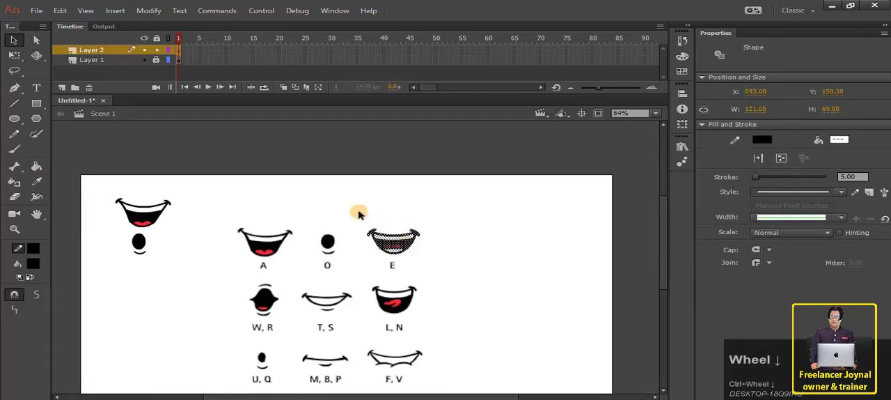
drag(343, 206, 453, 265)
drag(393, 241, 140, 266)
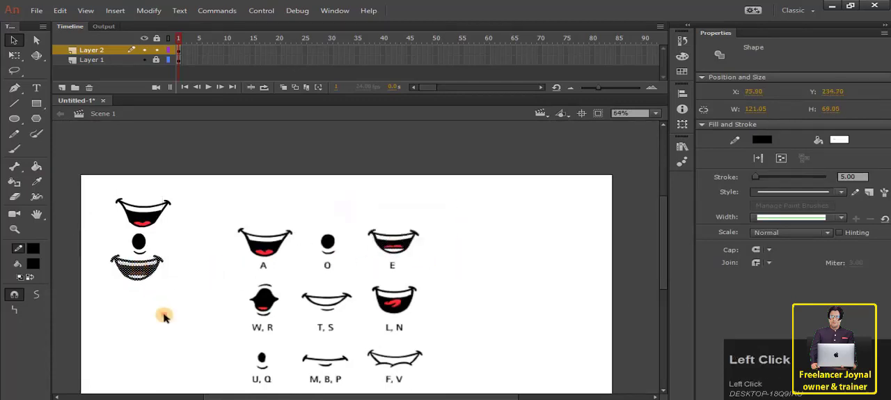
click(164, 317)
Draw a short bright green line at the W, R mouth's left corner and bend it to the upper edge's curve.
scroll(287, 289, down, 3)
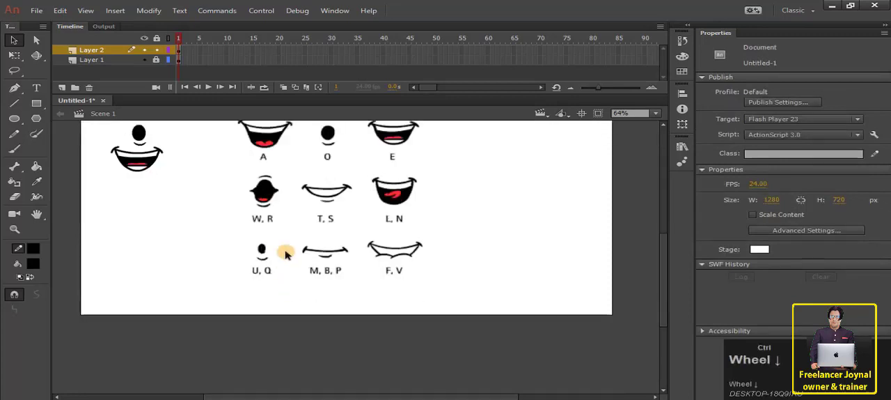
ctrl+scroll(286, 254, up, 2)
drag(495, 181, 493, 269)
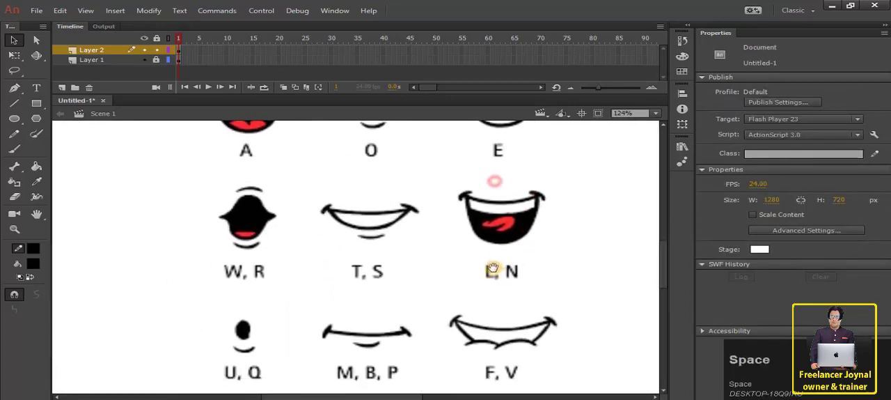
ctrl+scroll(285, 244, up, 1)
ctrl+scroll(284, 241, up, 2)
drag(319, 206, 342, 266)
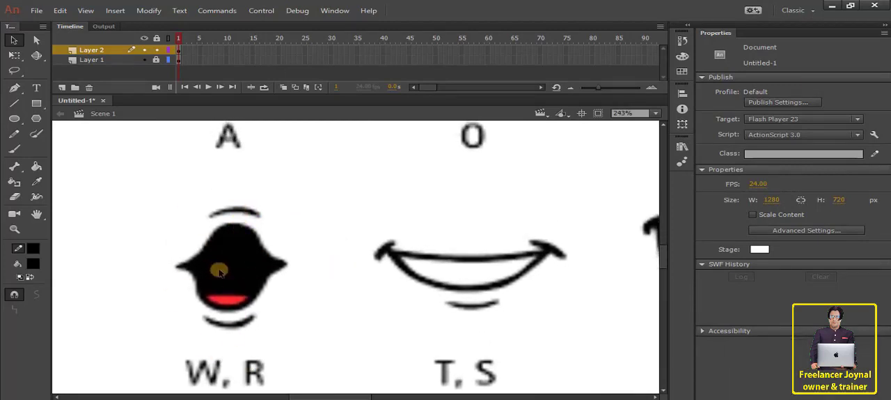
mouse_move(311, 268)
mouse_down()
mouse_move(164, 218)
mouse_move(203, 214)
mouse_up()
click(14, 103)
key(ctrl+z)
click(33, 249)
click(258, 282)
key(v)
drag(189, 221, 194, 226)
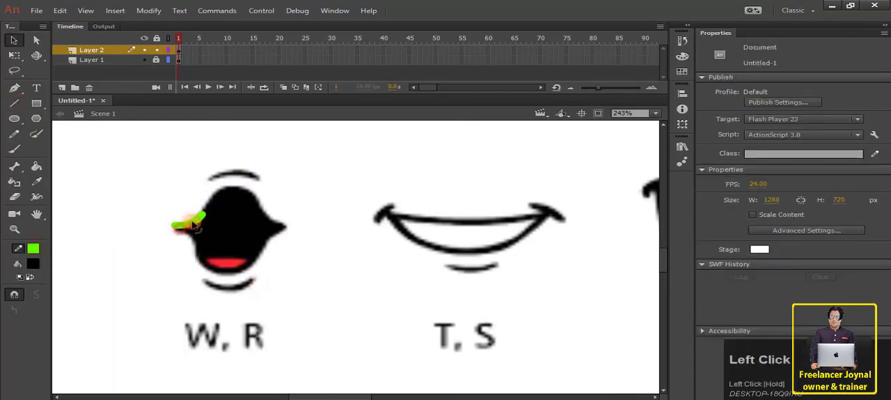
Move the W, R mouth's left corner line slightly upward against the chart's edge.
click(179, 227)
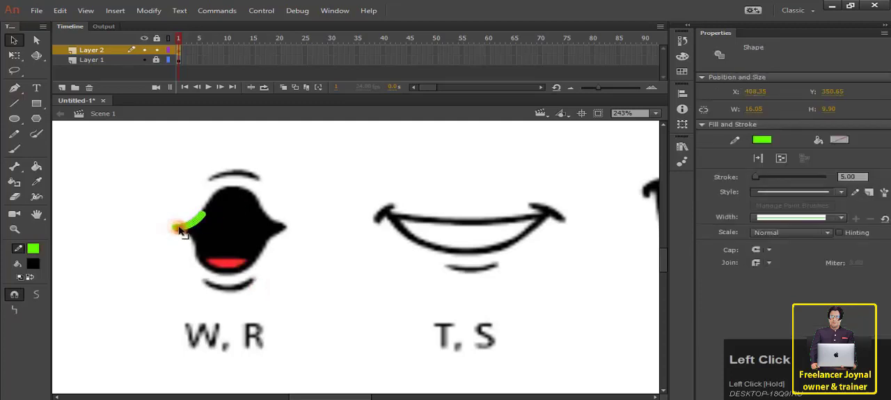
scroll(167, 231, up, 6)
drag(392, 198, 337, 250)
drag(217, 256, 217, 247)
scroll(269, 252, down, 3)
drag(358, 229, 307, 240)
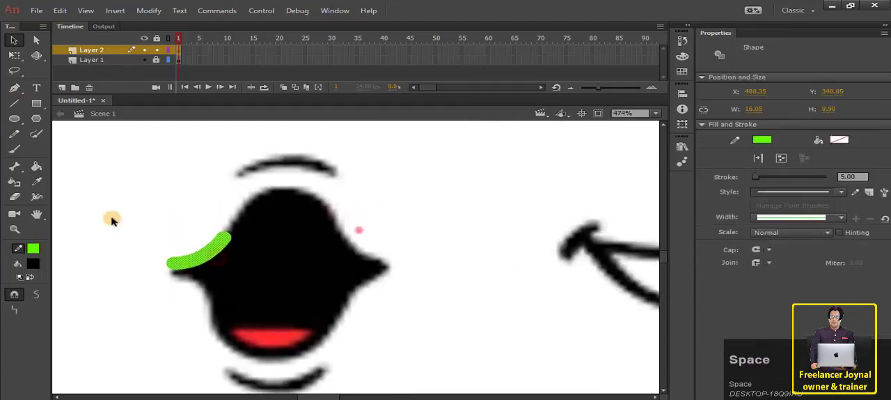
Extend the green outline over the top of the W, R mouth to its right corner, curving it to the chart.
click(15, 104)
mouse_move(225, 234)
mouse_down()
mouse_move(268, 191)
mouse_move(323, 192)
mouse_move(355, 252)
mouse_move(384, 265)
mouse_up()
key(v)
key(n)
key(v)
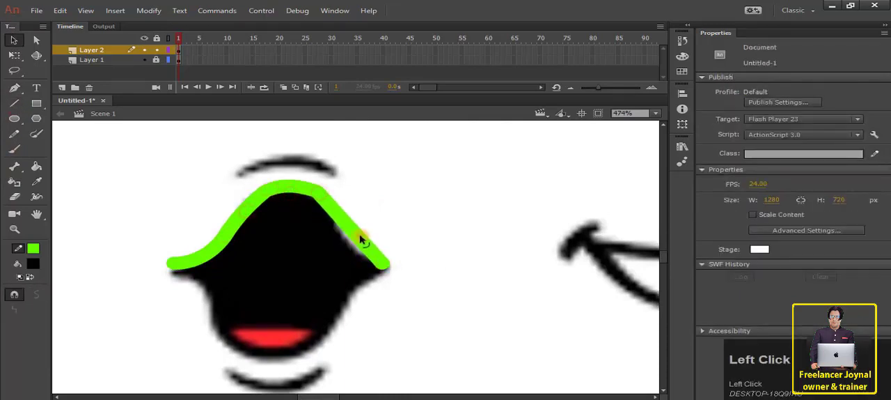
drag(361, 237, 357, 238)
mouse_move(322, 193)
mouse_down()
mouse_move(331, 194)
mouse_move(350, 240)
mouse_up()
key(ctrl+z)
key(ctrl+z)
key(ctrl+z)
Retrace the W, R mouth's upper right side with lines curved into the right corner.
key(n)
key(v)
mouse_move(326, 218)
mouse_down()
mouse_move(341, 240)
mouse_move(384, 262)
mouse_move(348, 298)
mouse_up()
key(n)
key(v)
key(n)
key(ctrl+z)
Trace the W, R mouth's lower right side and bottom from the right corner with curved lines.
mouse_move(382, 262)
mouse_down()
mouse_move(298, 349)
mouse_move(232, 351)
mouse_move(230, 341)
mouse_move(272, 359)
mouse_up()
key(v)
key(n)
key(v)
key(n)
key(v)
Trace the W, R mouth's lower left side up to the left corner with curved lines, closing the outline.
key(n)
drag(230, 341, 210, 289)
key(v)
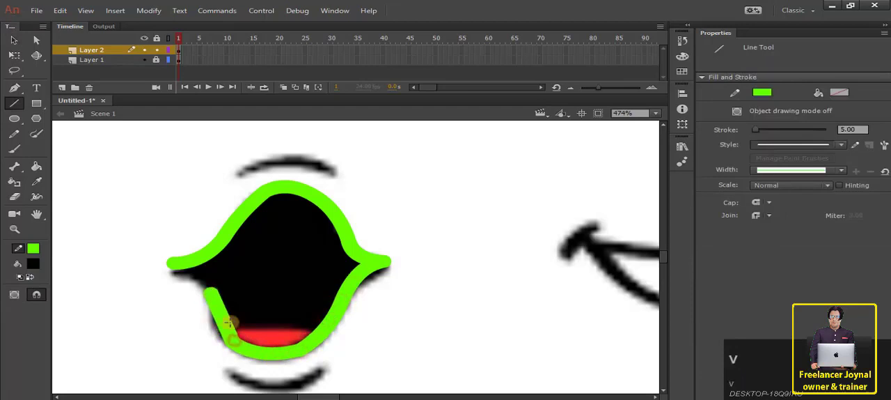
drag(216, 314, 223, 328)
key(n)
mouse_move(173, 264)
mouse_down()
mouse_move(219, 285)
mouse_move(210, 294)
mouse_move(221, 314)
mouse_up()
key(v)
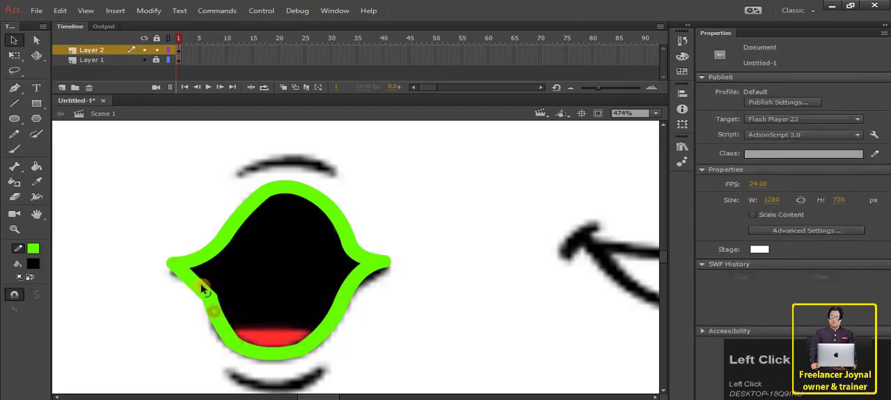
mouse_move(204, 289)
mouse_down()
mouse_move(211, 285)
mouse_move(212, 308)
mouse_move(205, 298)
mouse_move(217, 297)
mouse_move(209, 295)
mouse_up()
Draw curved green lines over the creases below and above the W, R mouth.
scroll(198, 299, down, 2)
click(14, 103)
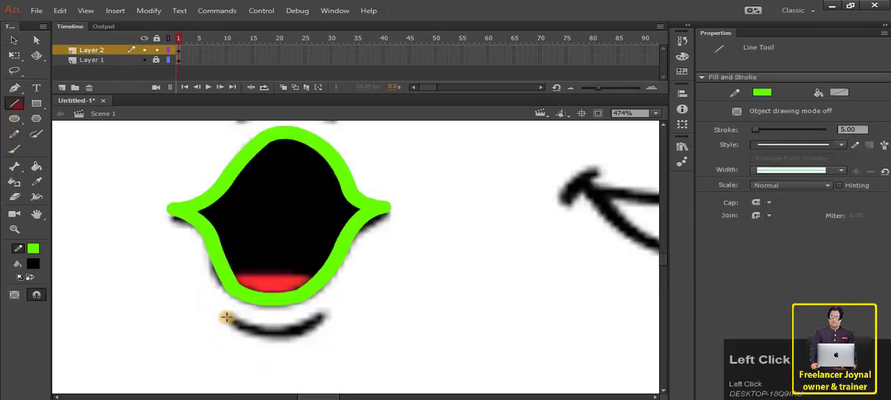
mouse_move(226, 318)
mouse_down()
mouse_move(321, 318)
mouse_move(286, 341)
mouse_up()
key(v)
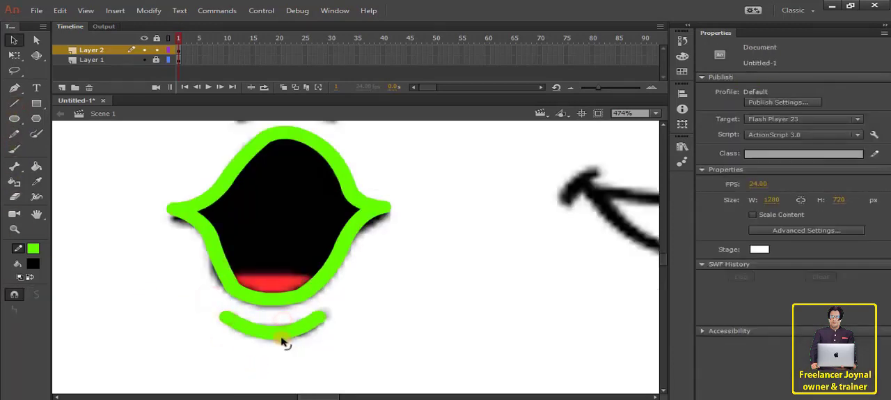
scroll(390, 329, down, 2)
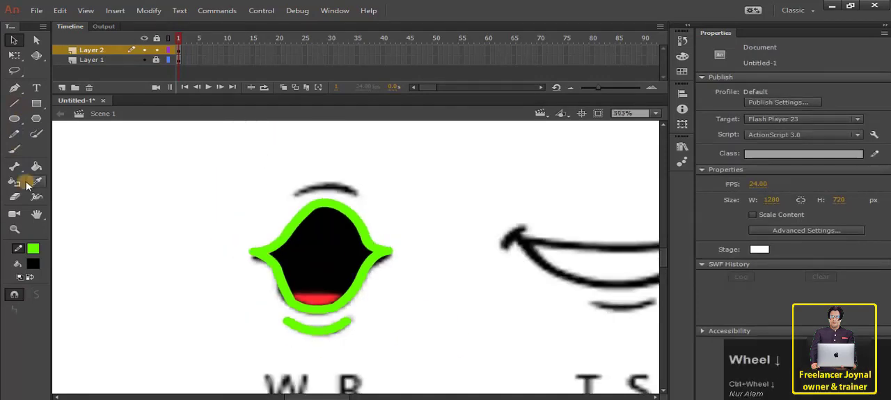
click(14, 103)
mouse_move(292, 193)
mouse_down()
mouse_move(358, 194)
mouse_move(334, 185)
mouse_up()
key(v)
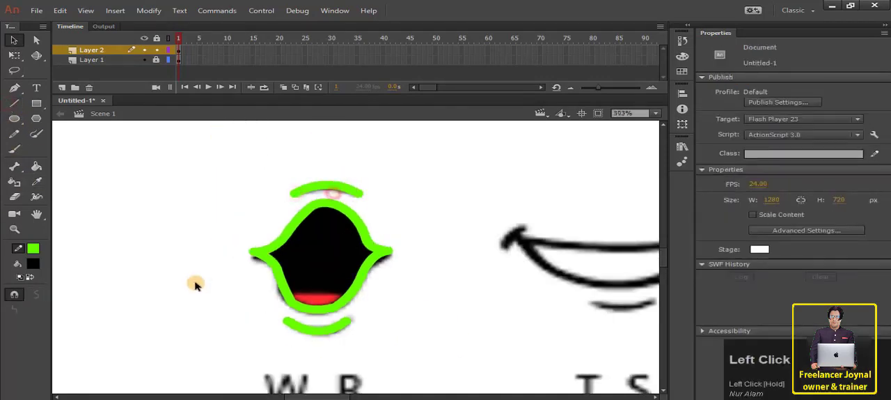
Draw an upward-curved line across the bottom of the W, R mouth along the tongue's upper edge.
click(14, 103)
mouse_move(287, 295)
mouse_down()
mouse_move(348, 297)
mouse_move(316, 291)
mouse_up()
key(v)
Select the W, R mouth's outline and both crease lines, and recolour their strokes black.
click(327, 330)
shift+double_click(326, 312)
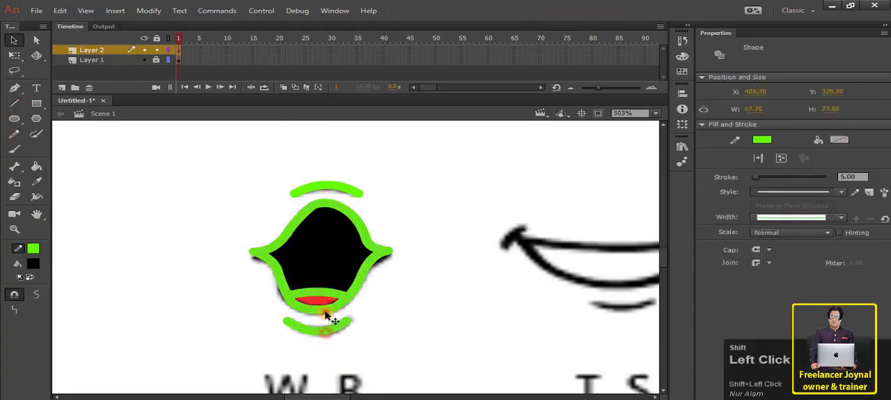
shift+click(340, 188)
click(38, 265)
click(88, 300)
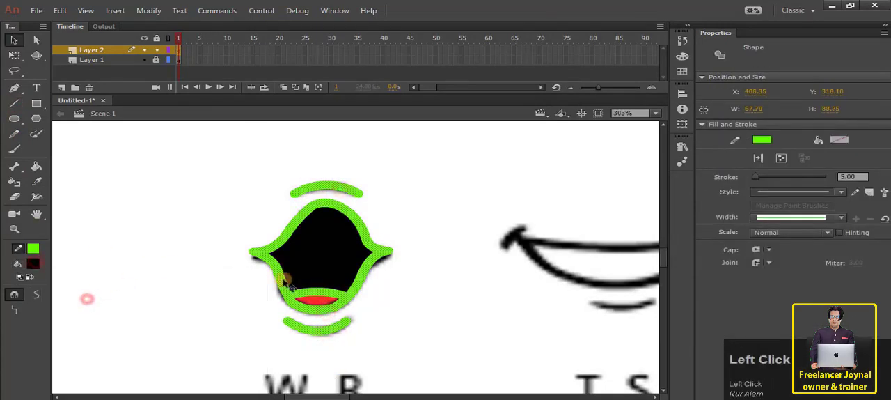
click(762, 139)
click(578, 176)
Fill the W, R mouth's interior black and its tongue red with colours sampled from the chart.
click(37, 182)
click(311, 242)
key(space)
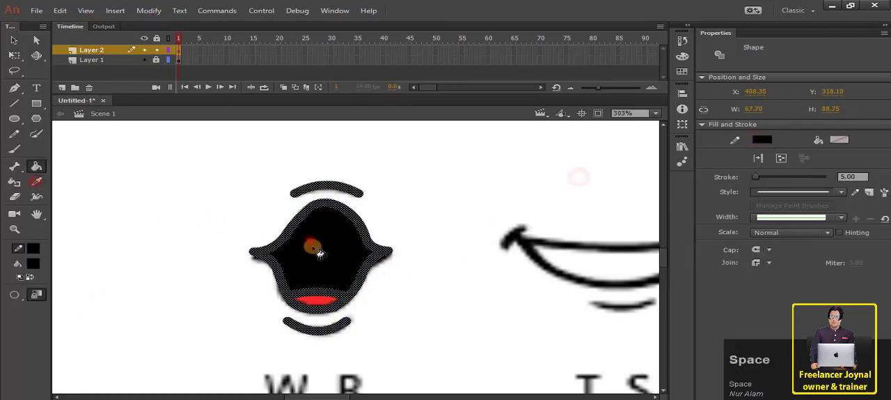
click(36, 183)
click(312, 300)
click(14, 40)
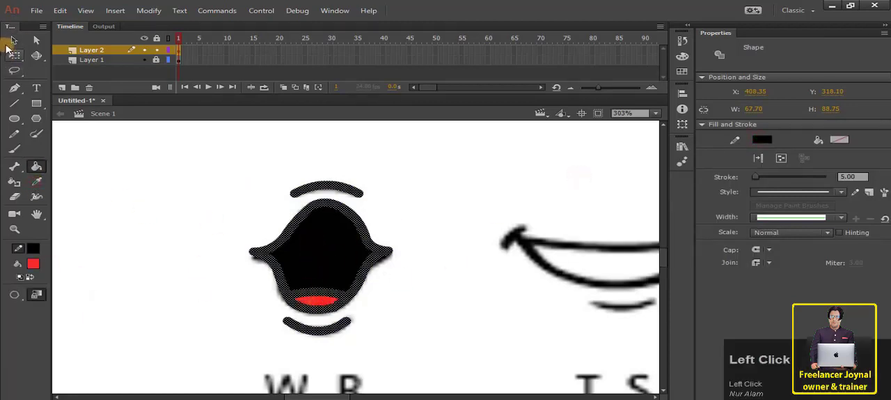
click(130, 292)
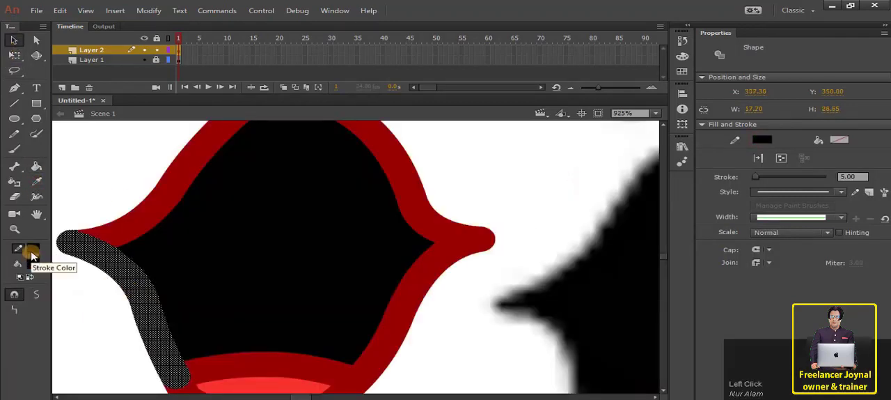
Recolour the remaining dark red outline strokes and both crease lines of the traced W, R mouth black.
ctrl+scroll(201, 269, down, 1)
click(145, 227)
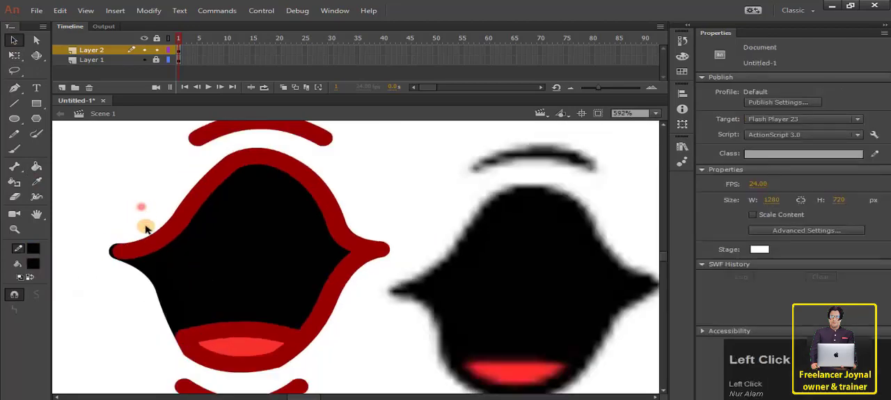
ctrl+scroll(145, 229, down, 1)
click(191, 301)
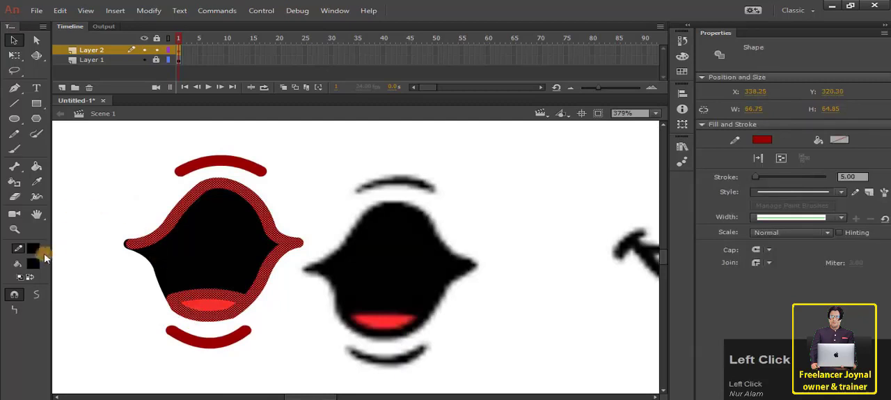
click(33, 249)
click(93, 283)
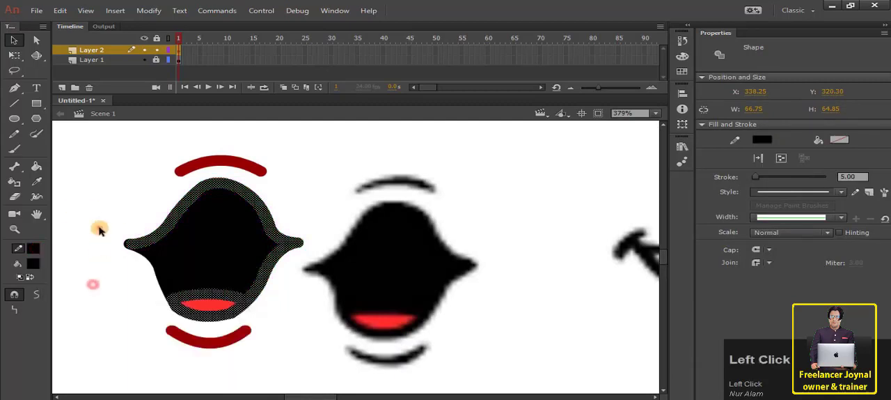
click(100, 229)
Select the whole traced W, R mouth and move it below the finished E mouth in the column of traced mouths.
ctrl+scroll(271, 246, down, 4)
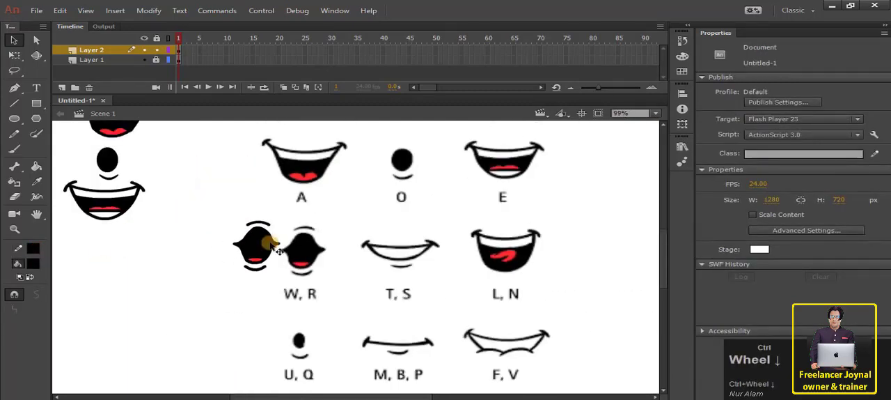
ctrl+scroll(272, 245, down, 2)
drag(234, 199, 298, 292)
drag(259, 245, 164, 256)
click(218, 259)
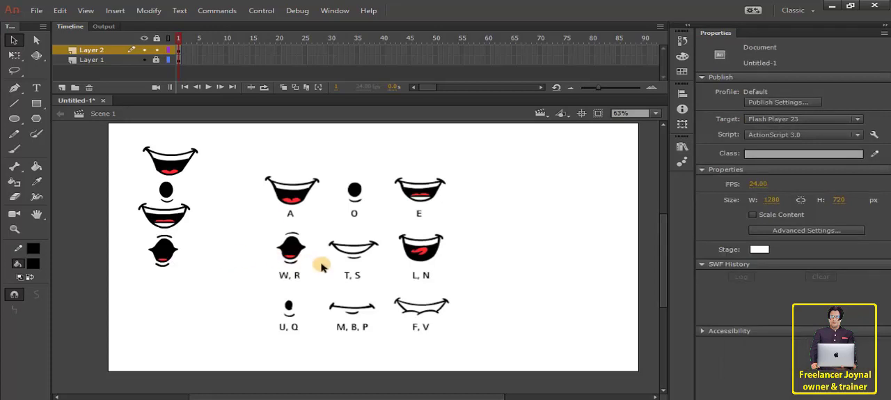
Draw a short bright green line over the left corner mark of the T, S mouth and bend it to match.
ctrl+scroll(253, 236, up, 4)
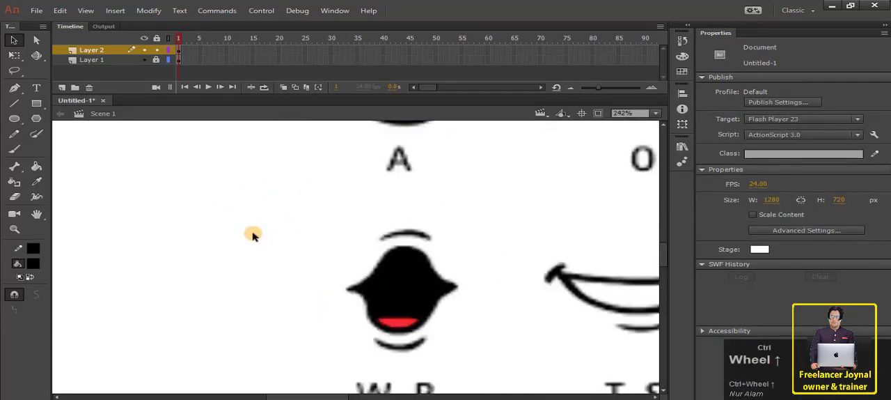
drag(561, 258, 308, 208)
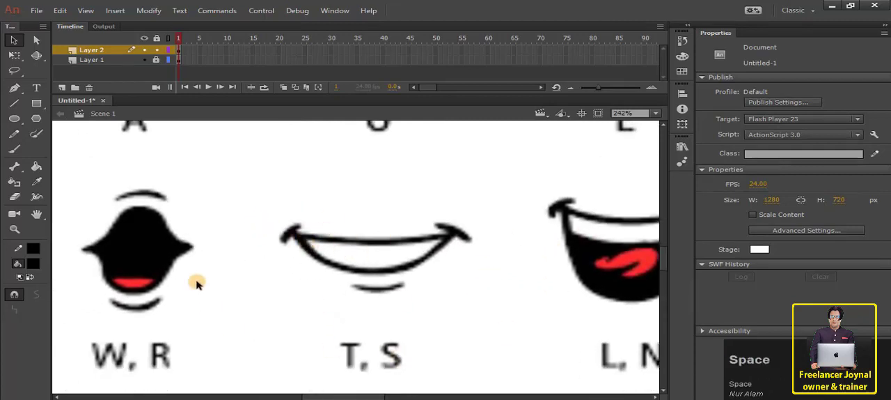
click(17, 106)
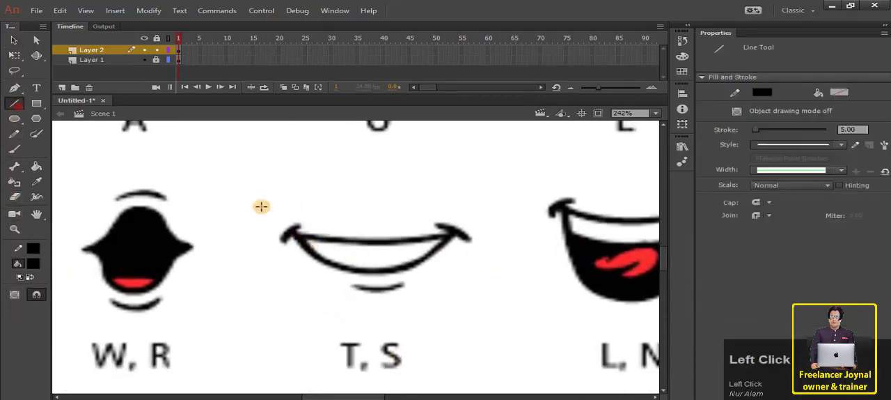
click(33, 248)
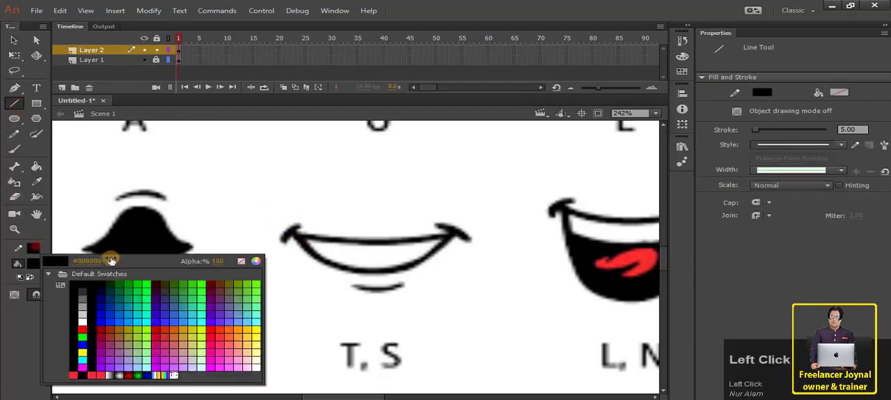
click(143, 281)
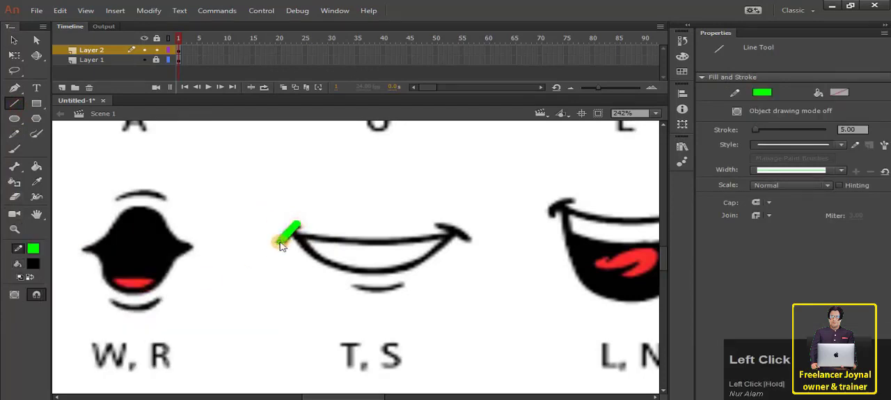
drag(282, 245, 280, 243)
key(v)
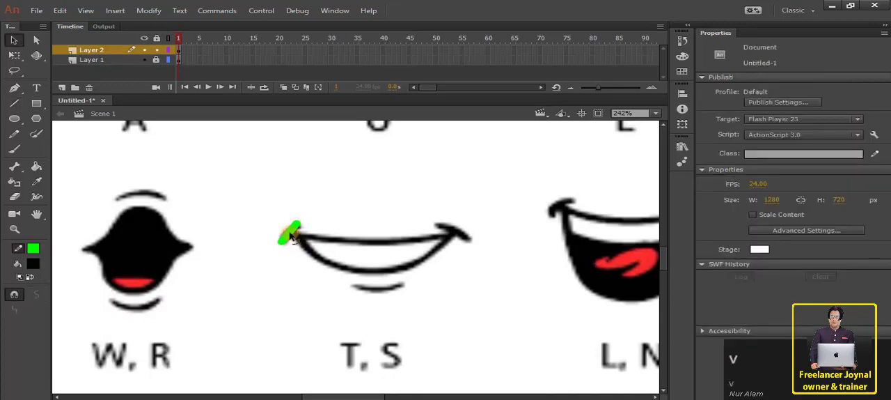
click(290, 235)
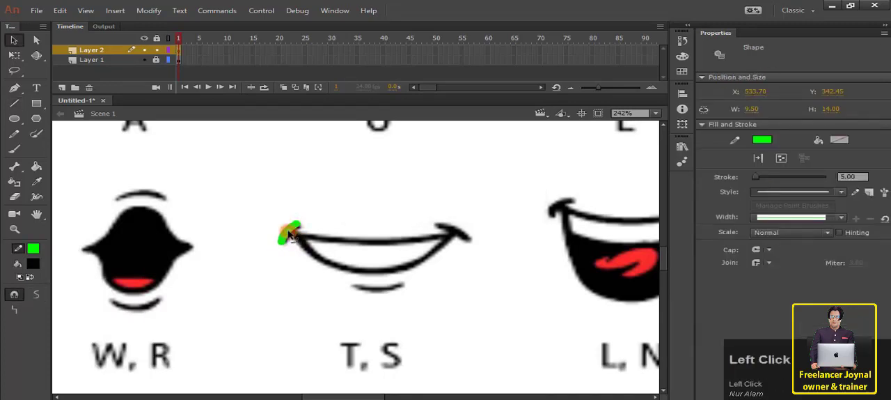
key(ctrl+c)
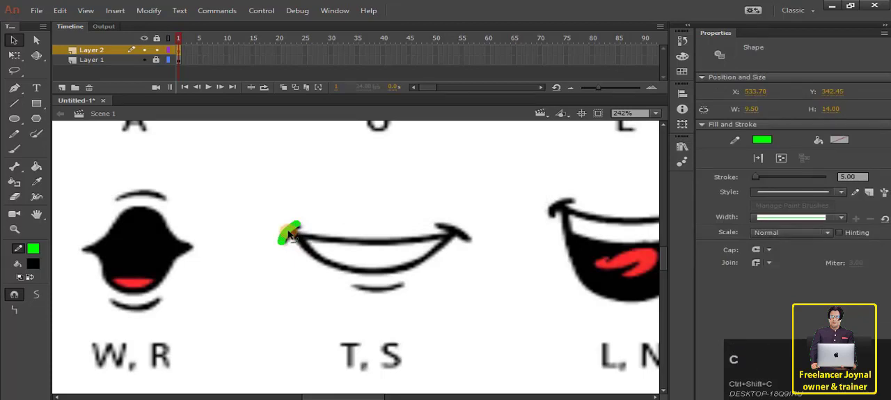
drag(289, 235, 468, 243)
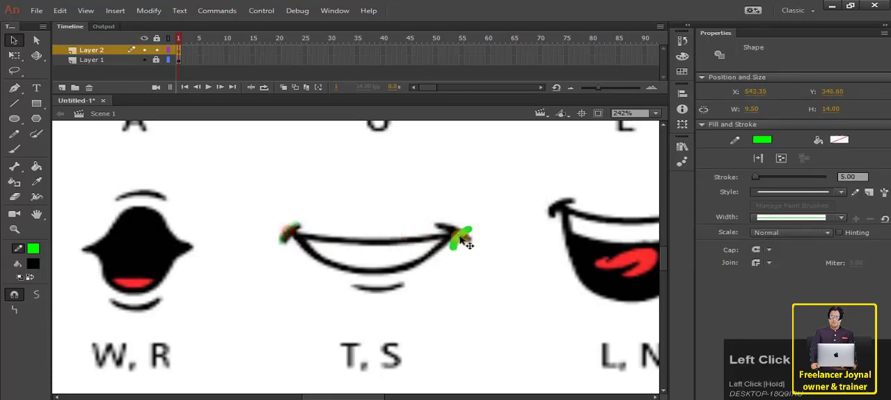
key(ctrl+z)
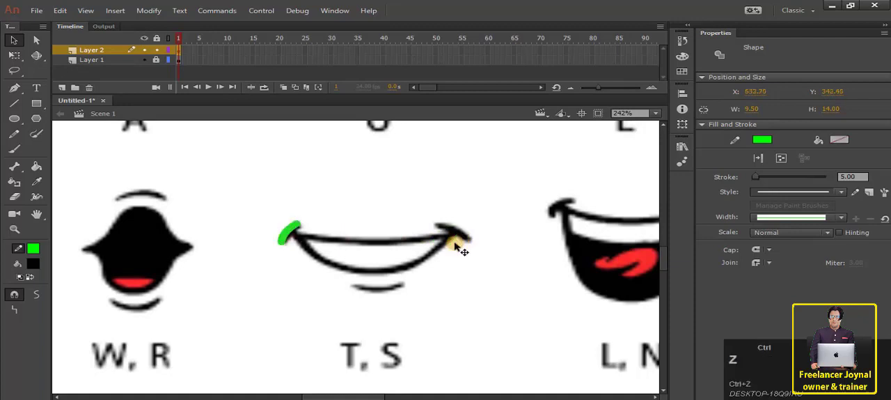
Copy the T, S mouth's left corner stroke, paste it in place and move the copy to the mouth's right corner.
click(311, 225)
ctrl+click(291, 237)
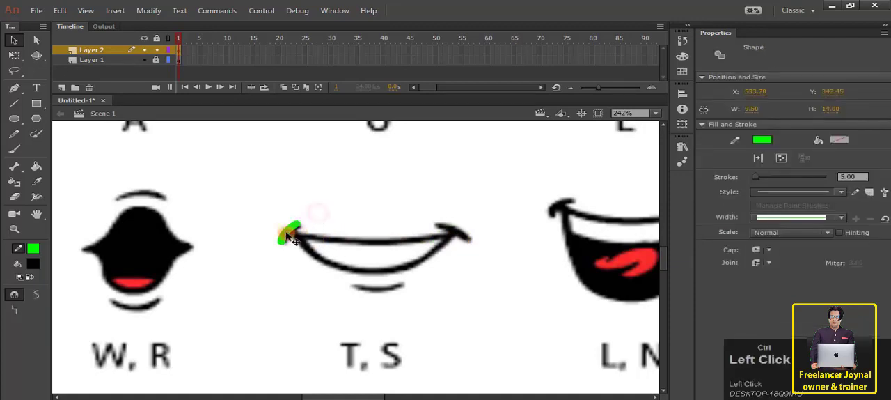
key(ctrl+c)
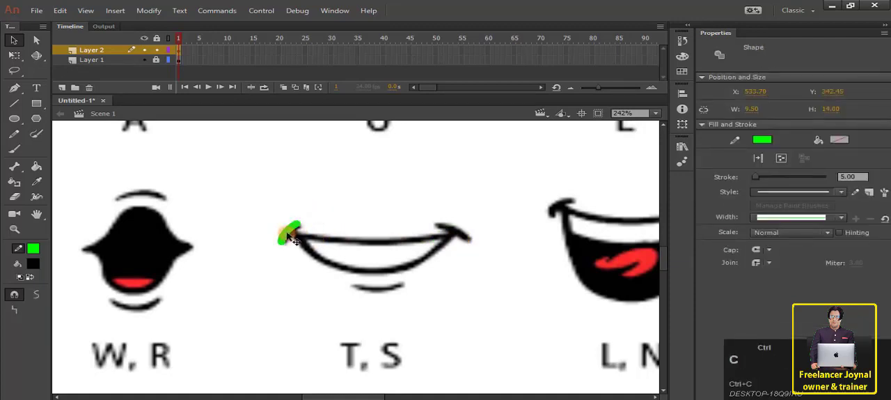
key(ctrl+shift+v)
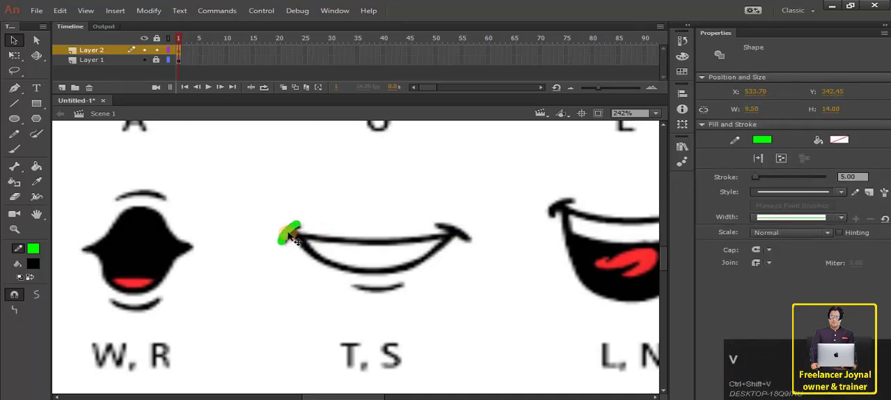
mouse_move(288, 232)
mouse_down()
mouse_move(409, 245)
mouse_move(462, 227)
mouse_up()
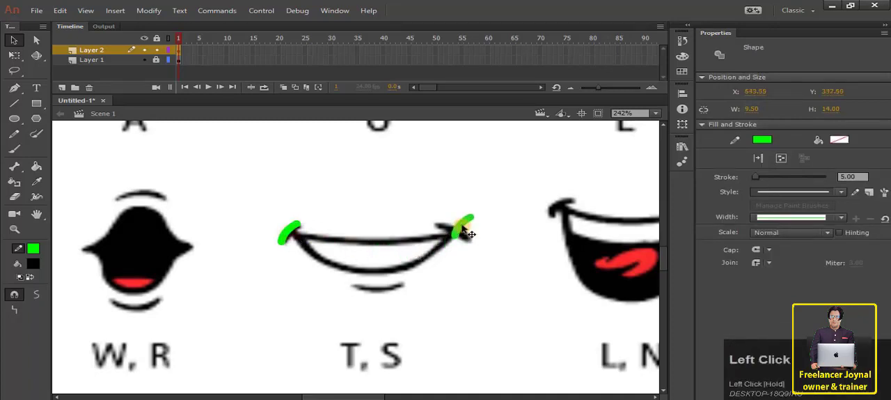
Flip the copied corner stroke horizontally and fit it over the T, S mouth's right corner mark with Free Transform.
right_click(461, 226)
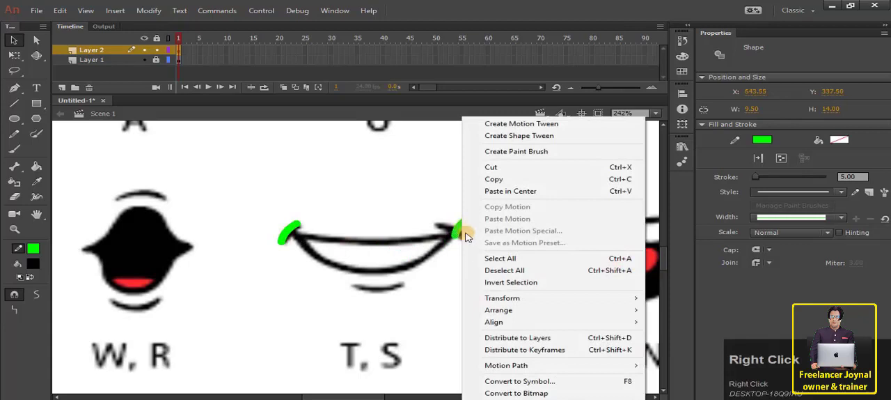
mouse_move(487, 297)
click(699, 284)
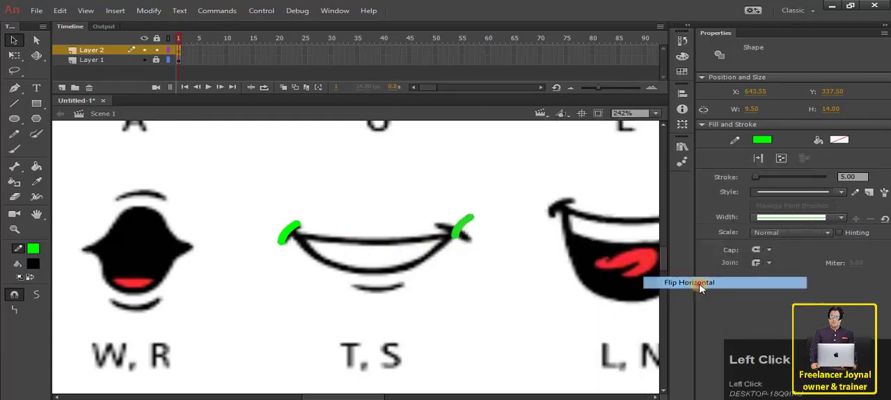
mouse_move(472, 236)
mouse_down()
mouse_move(468, 247)
mouse_move(461, 245)
mouse_up()
key(q)
click(465, 237)
click(476, 270)
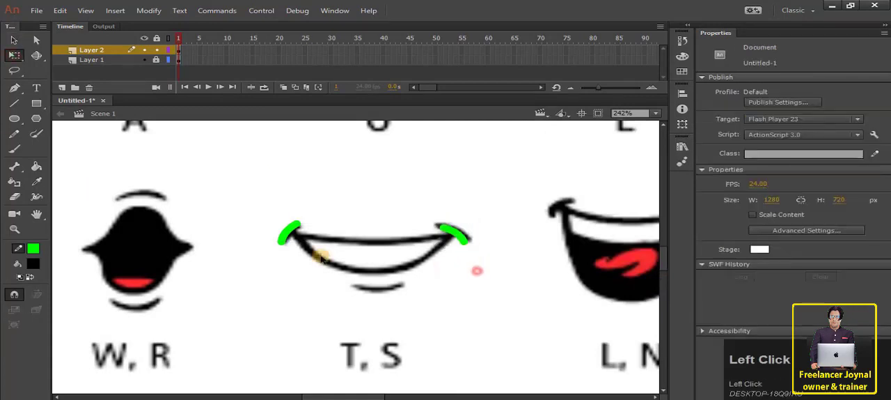
Nudge the right and left corner strokes of the T, S mouth into alignment with the chart's corner marks.
click(458, 232)
key(v)
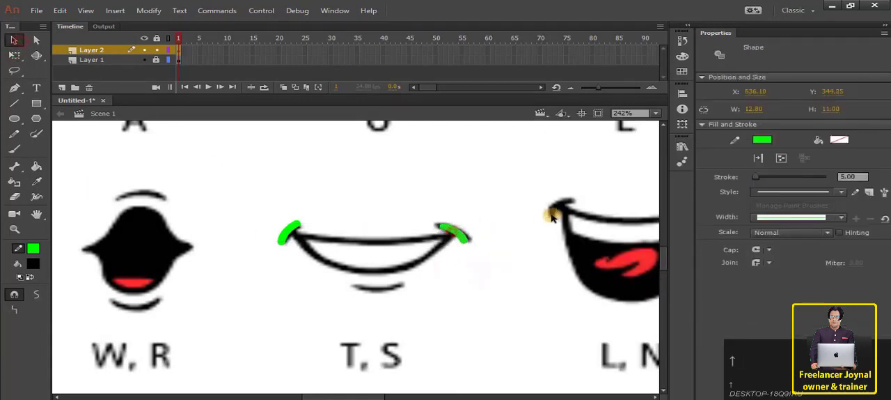
click(495, 202)
click(284, 234)
key(Up)
click(370, 194)
click(294, 227)
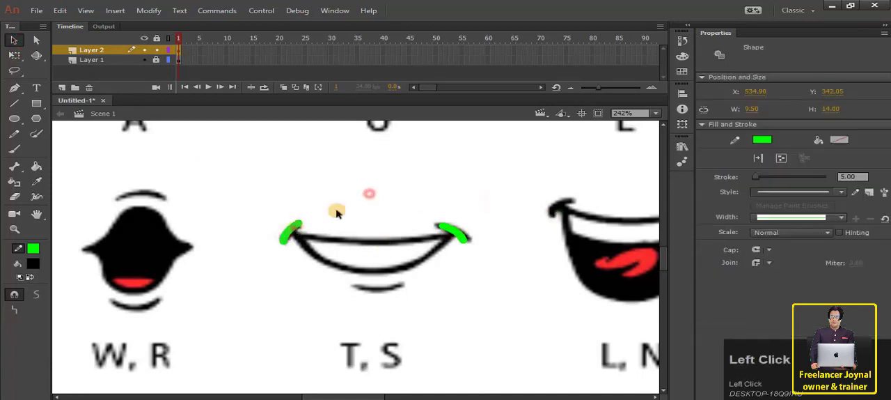
click(347, 206)
Draw a green line between the T, S mouth's corner strokes and bend it down along the upper lip.
key(n)
drag(282, 234, 465, 234)
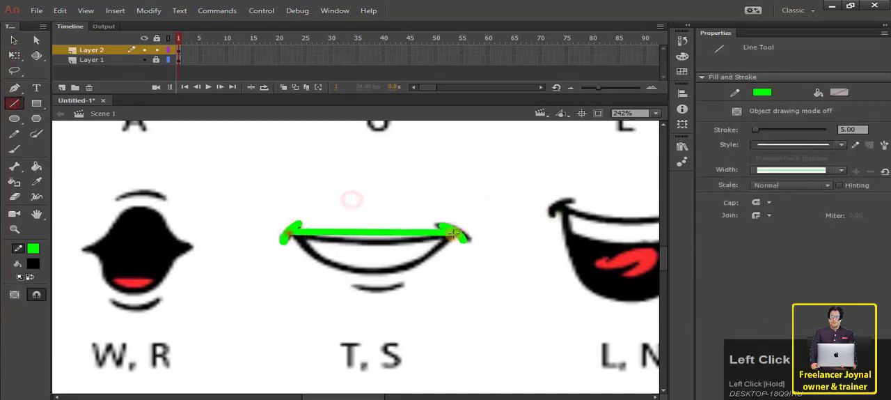
key(v)
drag(386, 238, 376, 243)
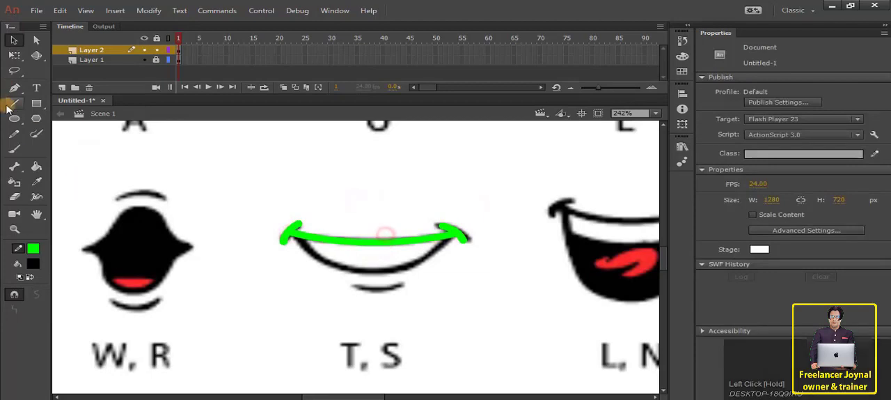
Trace the T, S mouth's lower lip with two green lines meeting at the bottom centre, each curved to the chart.
key(n)
mouse_move(291, 233)
mouse_down()
mouse_move(318, 263)
mouse_move(377, 272)
mouse_up()
key(v)
mouse_move(334, 252)
mouse_down()
mouse_move(330, 270)
mouse_move(415, 255)
mouse_move(458, 235)
mouse_up()
key(n)
key(v)
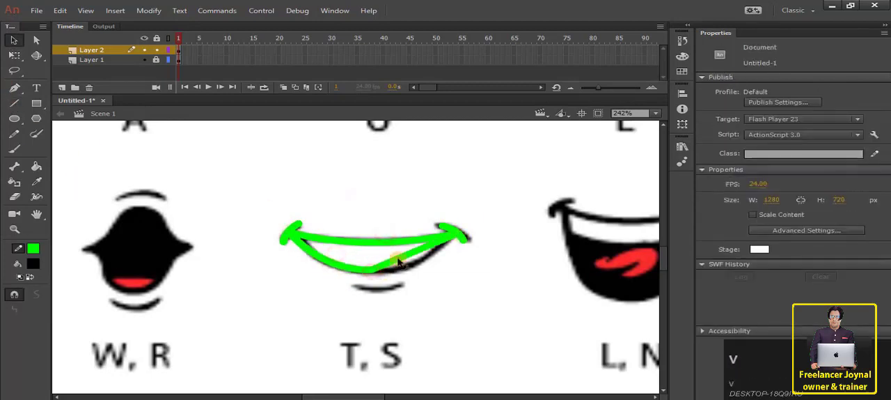
drag(398, 259, 405, 274)
Draw a green line over the crease below the T, S mouth and bend it downward to match.
key(n)
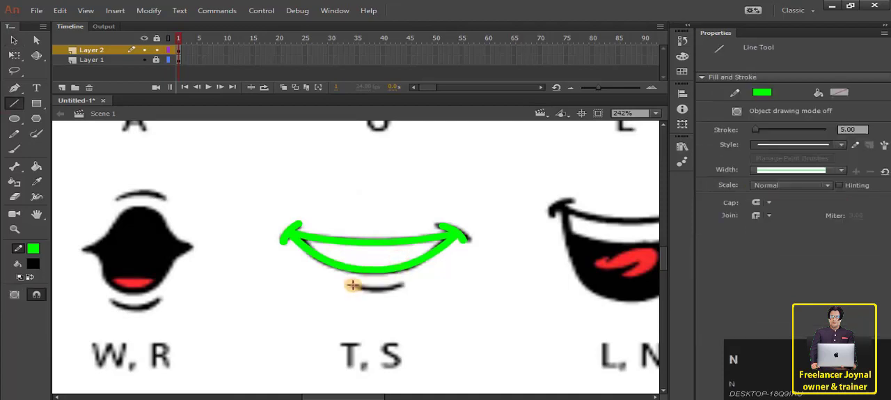
mouse_move(353, 284)
mouse_down()
mouse_move(402, 284)
mouse_move(380, 298)
mouse_up()
key(v)
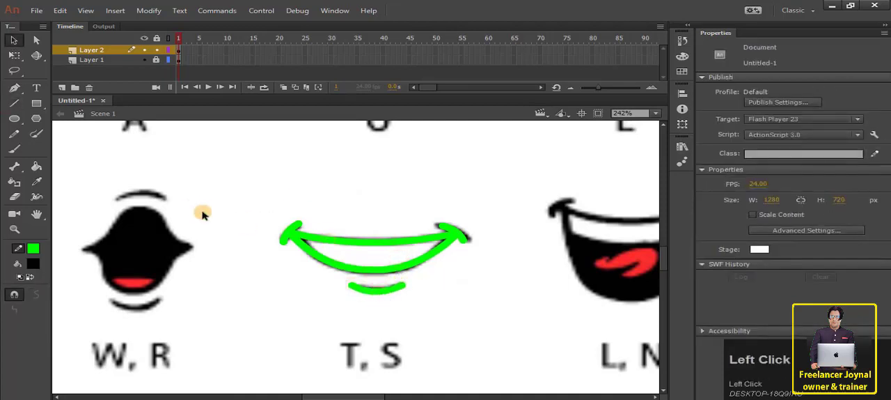
Fill the area between the T, S mouth's lips with white sampled from the chart.
click(36, 181)
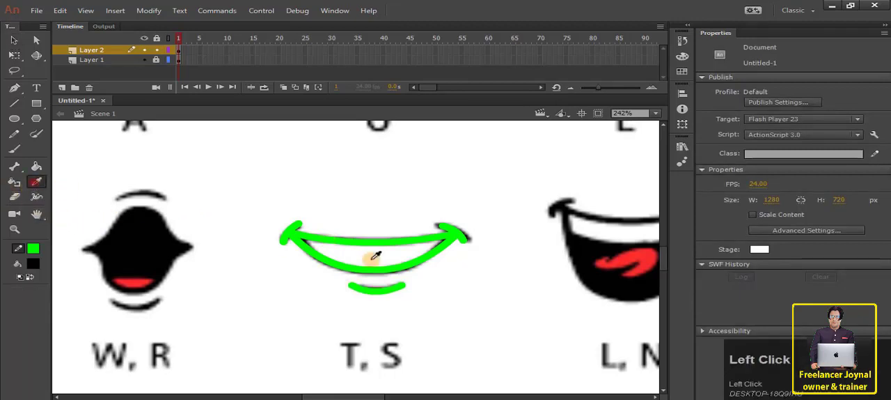
click(374, 247)
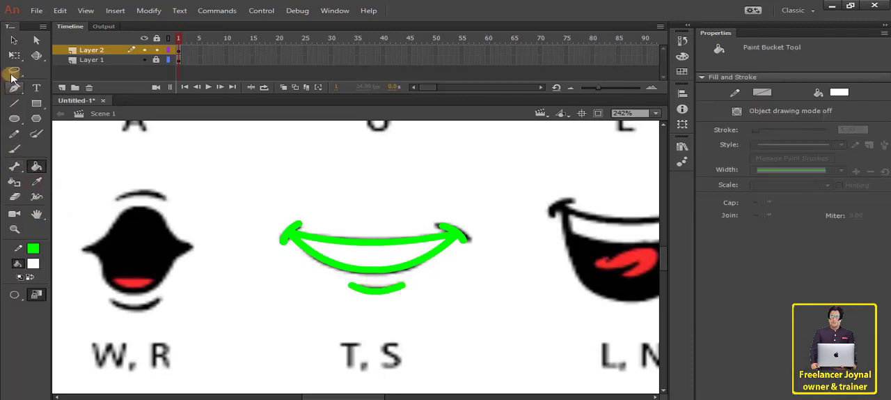
click(15, 43)
click(317, 238)
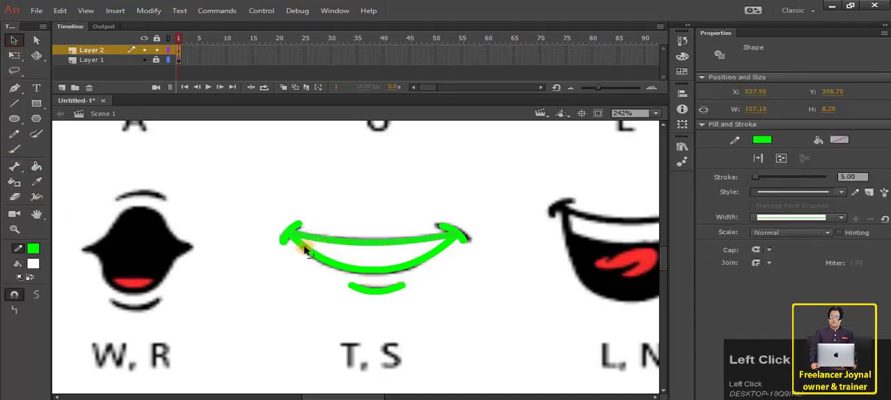
click(304, 253)
key(ctrl+z)
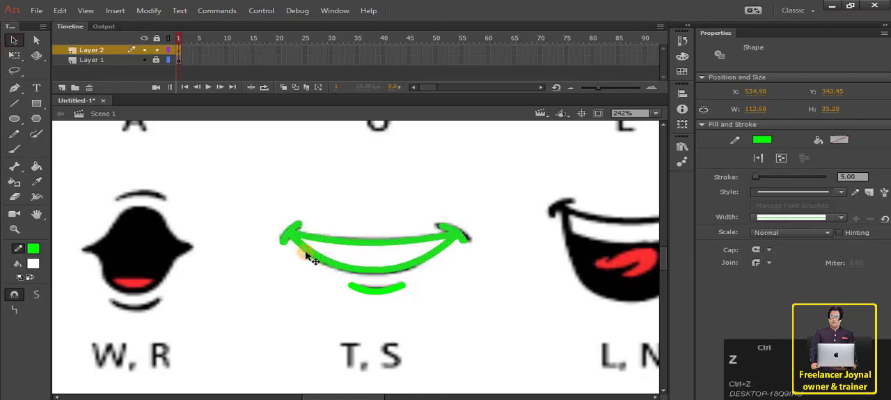
click(316, 210)
click(315, 240)
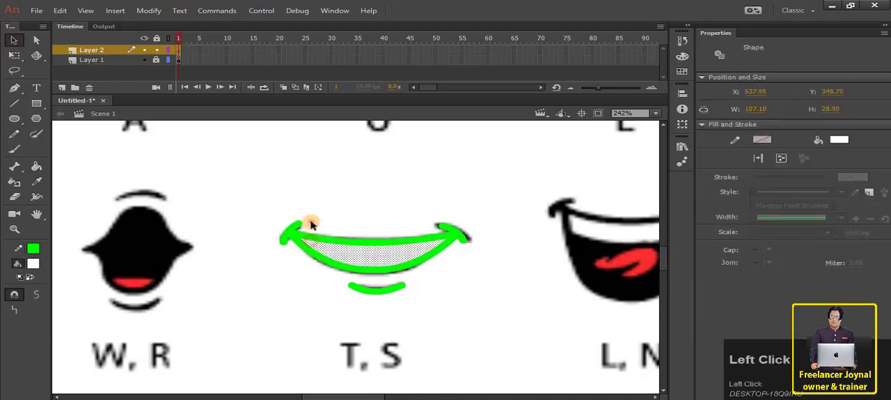
click(311, 223)
Recolour the T, S mouth's green outline and the crease below it to black.
click(300, 238)
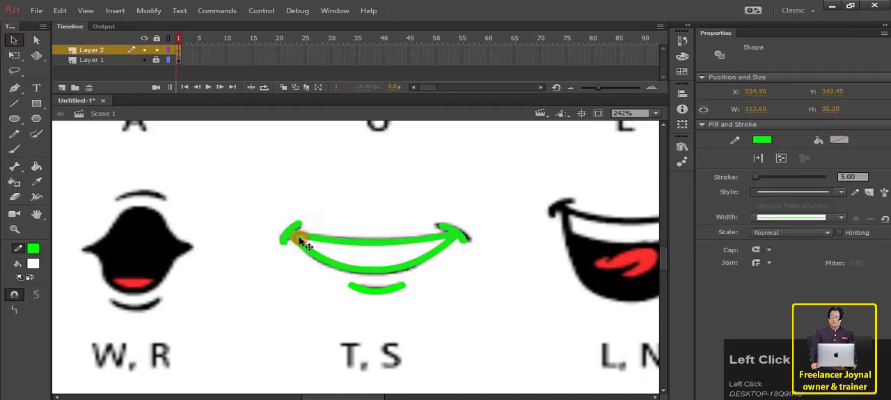
click(35, 249)
click(91, 286)
click(253, 269)
click(380, 290)
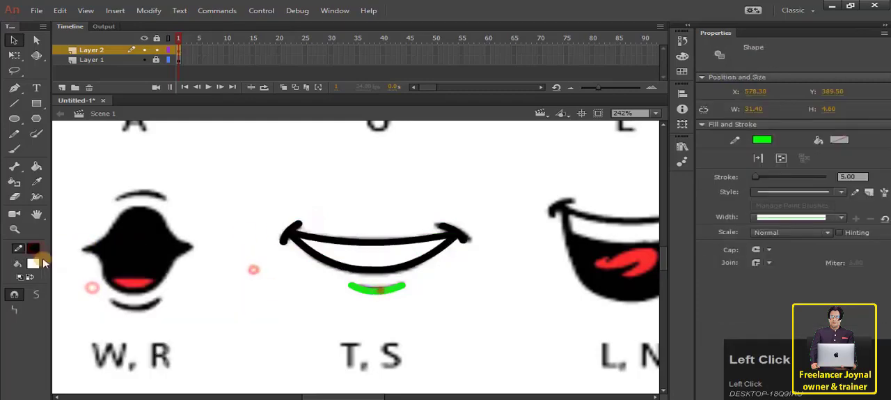
click(35, 249)
click(91, 285)
Select the whole traced T, S mouth and move it aside, below the W, R copy in the column of finished mouths.
drag(250, 204, 511, 325)
scroll(417, 288, down, 3)
drag(418, 288, 208, 338)
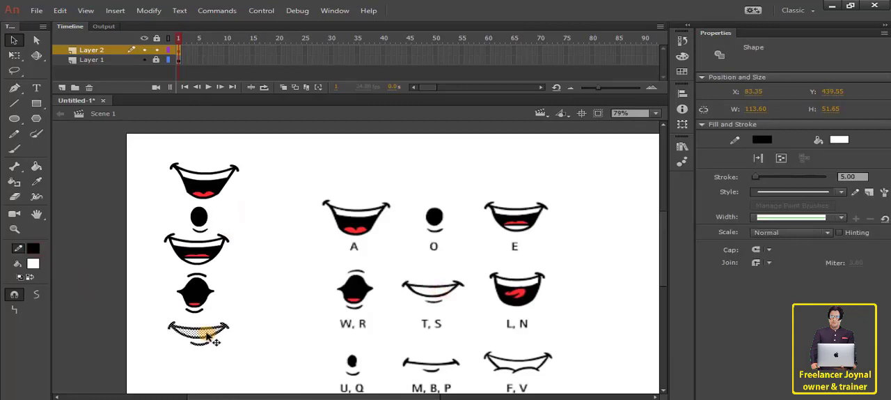
click(281, 317)
Draw a short green stroke of width 5 over each corner of the L, N mouth, following the chart.
scroll(336, 304, down, 2)
scroll(336, 304, up, 5)
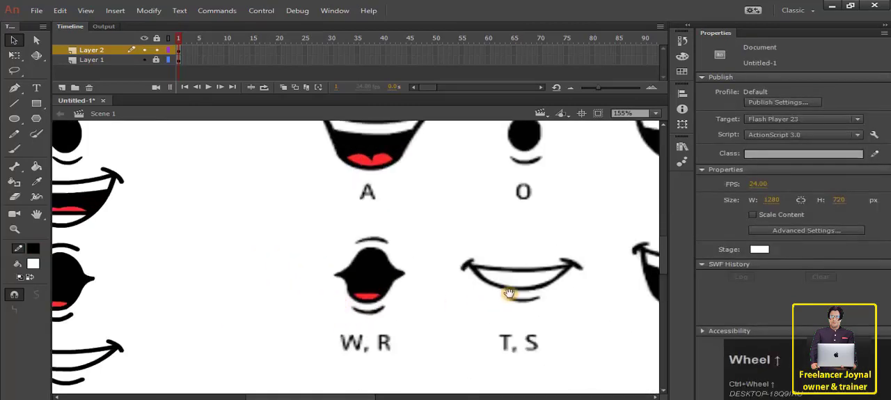
drag(509, 293, 312, 277)
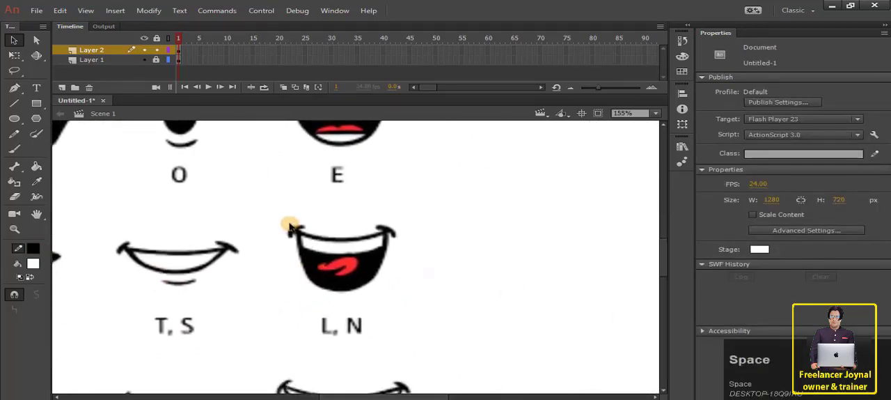
scroll(334, 243, up, 4)
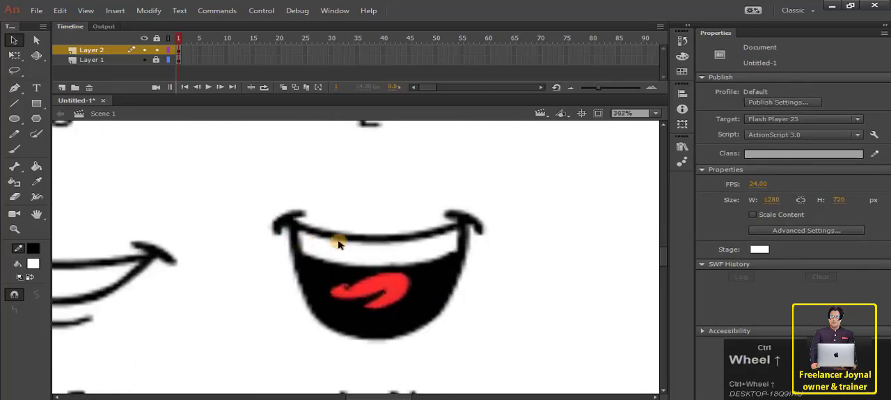
drag(437, 279, 376, 258)
key(n)
click(196, 284)
drag(229, 216, 259, 199)
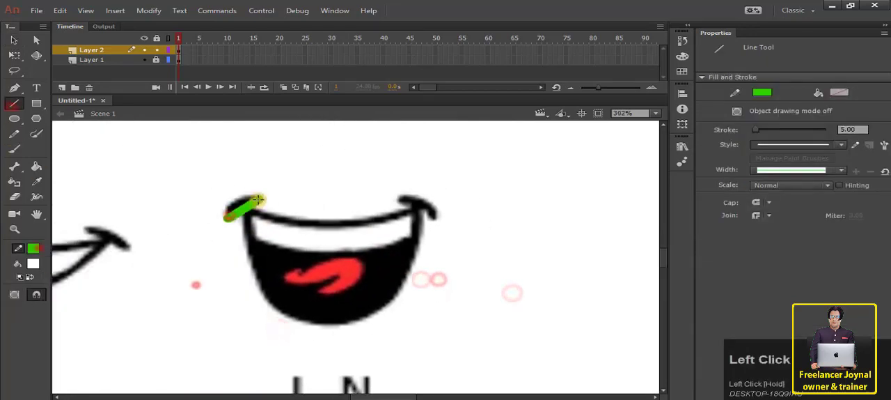
drag(402, 198, 437, 215)
key(v)
Trace the L, N mouth's upper lip, sides, bottom and lower teeth edge with connected green lines curved to the chart.
drag(238, 204, 421, 206)
drag(359, 206, 347, 222)
drag(244, 208, 280, 310)
drag(269, 272, 259, 288)
drag(280, 310, 384, 309)
drag(326, 313, 327, 323)
drag(383, 309, 425, 207)
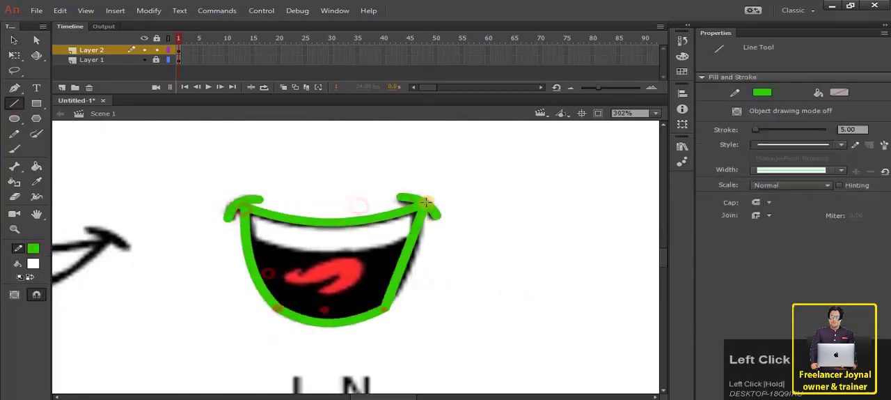
drag(399, 270, 408, 290)
drag(248, 241, 418, 242)
drag(339, 243, 338, 254)
Try to trace the upper edge of the L, N mouth's tongue with a bent green line.
key(n)
drag(285, 279, 363, 263)
key(v)
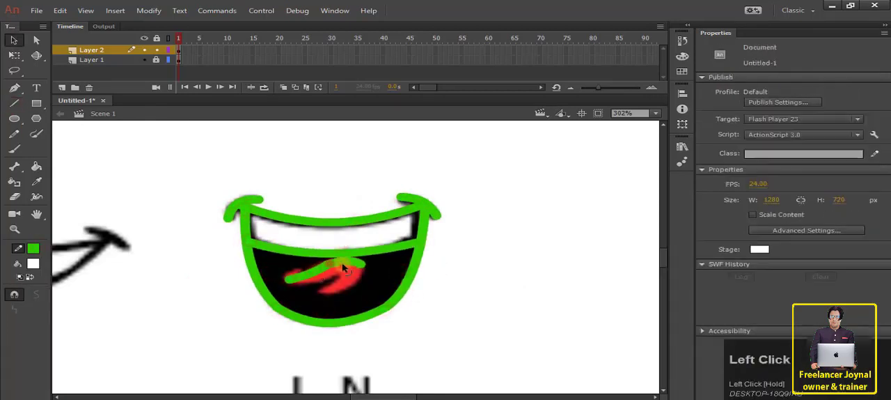
mouse_move(310, 272)
mouse_down()
mouse_move(361, 265)
mouse_move(347, 263)
mouse_up()
key(ctrl+z)
key(ctrl+z)
Outline the L, N mouth's red tongue with connected green lines.
key(n)
key(v)
key(n)
key(v)
mouse_move(360, 266)
mouse_down()
mouse_move(340, 286)
mouse_move(352, 252)
mouse_move(239, 260)
mouse_up()
Set the stroke width of the L, N mouth's tongue outline to 2.
scroll(326, 292, up, 4)
click(14, 40)
double_click(265, 250)
double_click(862, 178)
text(2)
Bend the tongue outline's lines at its tip and inner notch into curves matching the chart.
click(14, 56)
click(443, 254)
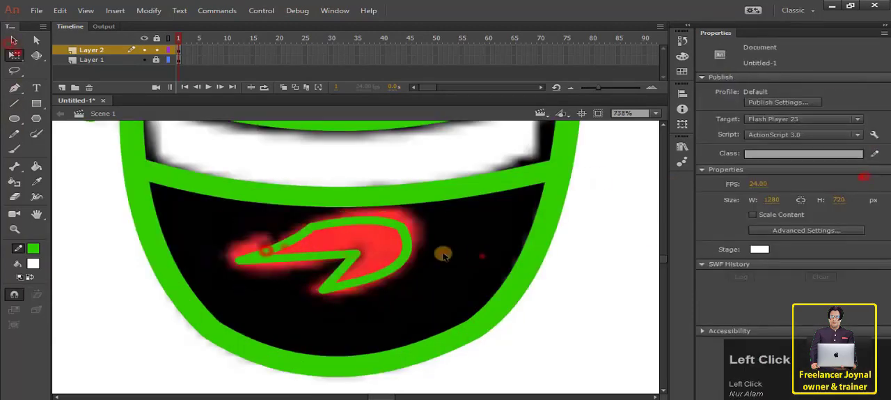
scroll(320, 229, up, 3)
drag(284, 242, 279, 235)
drag(350, 279, 364, 267)
drag(380, 298, 393, 290)
ctrl+scroll(430, 286, down, 6)
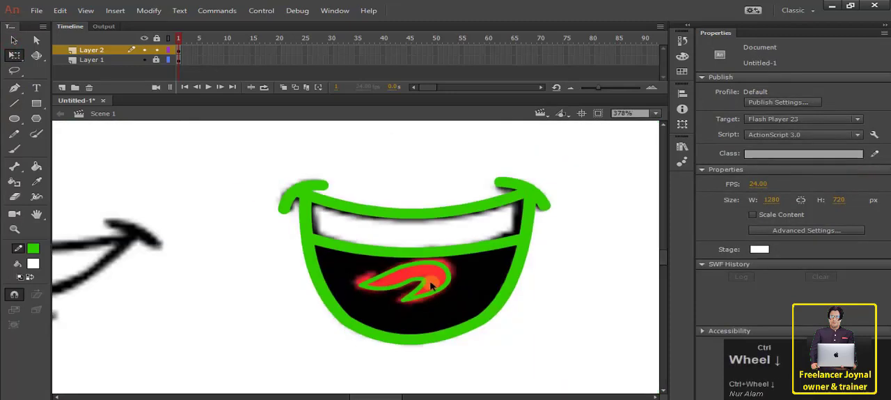
ctrl+scroll(430, 285, down, 1)
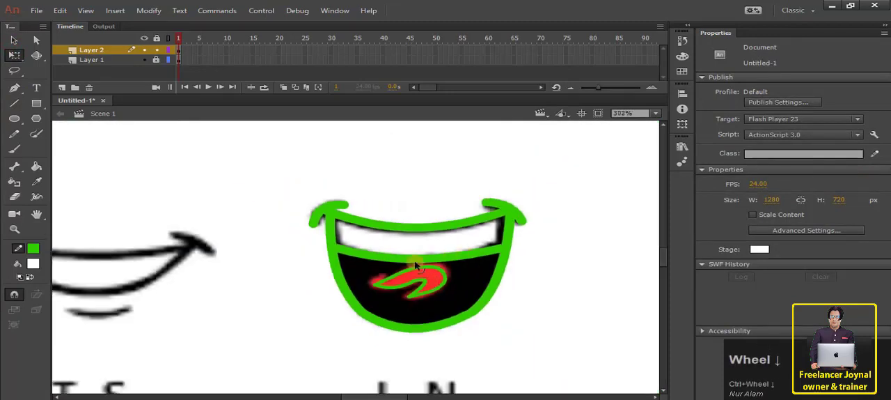
click(564, 296)
Fill the L, N mouth's tongue outline with red sampled from the chart.
key(i)
click(427, 282)
key(v)
click(465, 282)
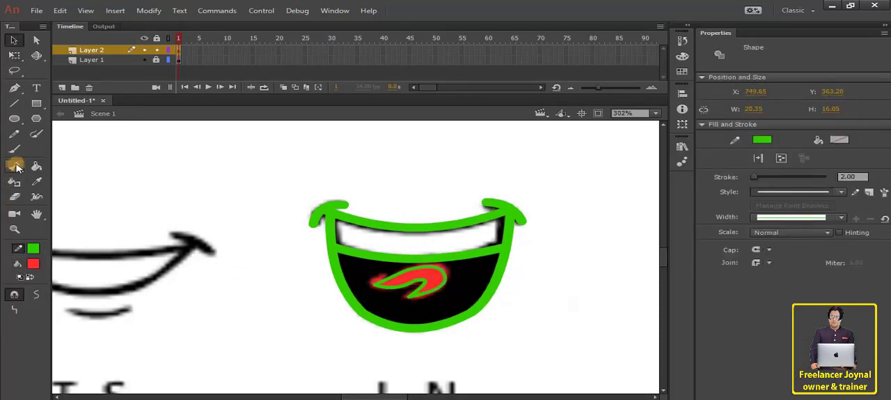
click(39, 181)
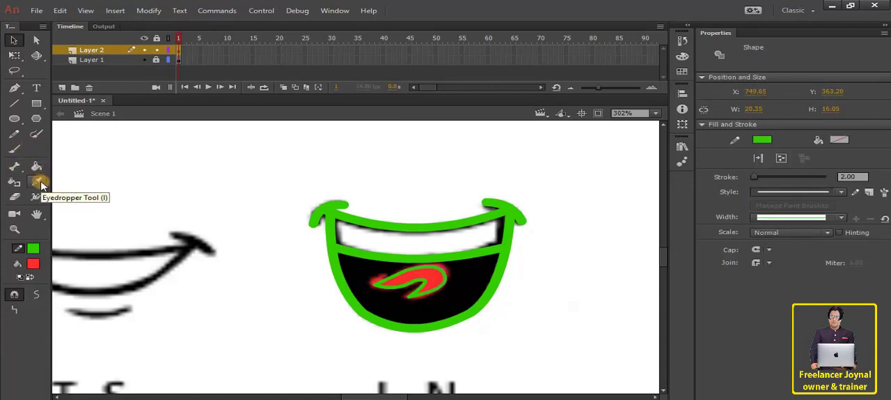
click(443, 311)
click(437, 278)
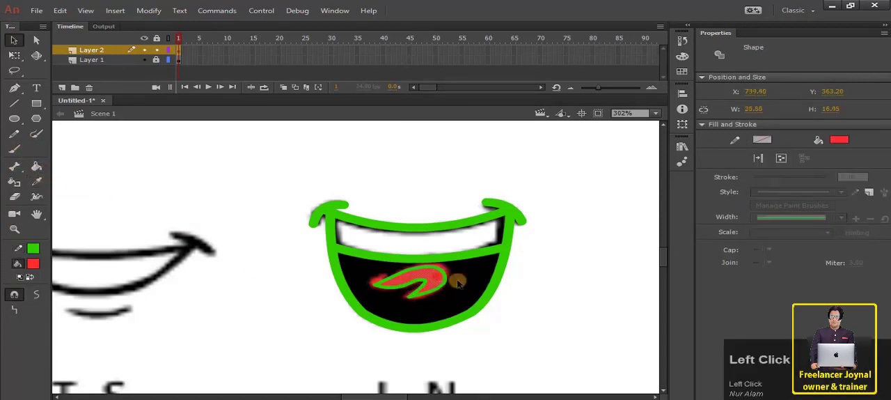
click(467, 280)
Fill the L, N mouth's interior around the tongue with black sampled from the chart, and delete the tongue's green outline.
click(36, 181)
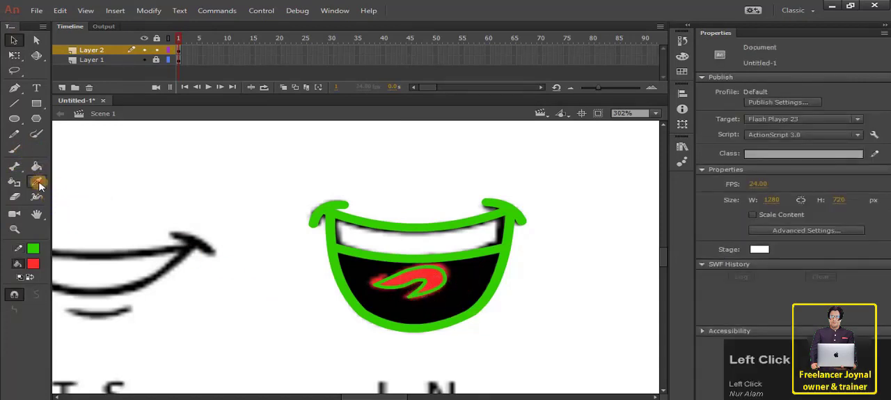
click(471, 292)
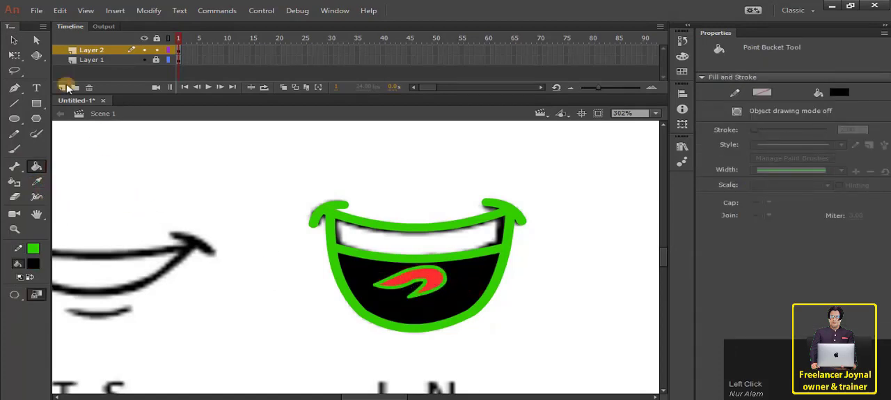
click(14, 39)
click(403, 311)
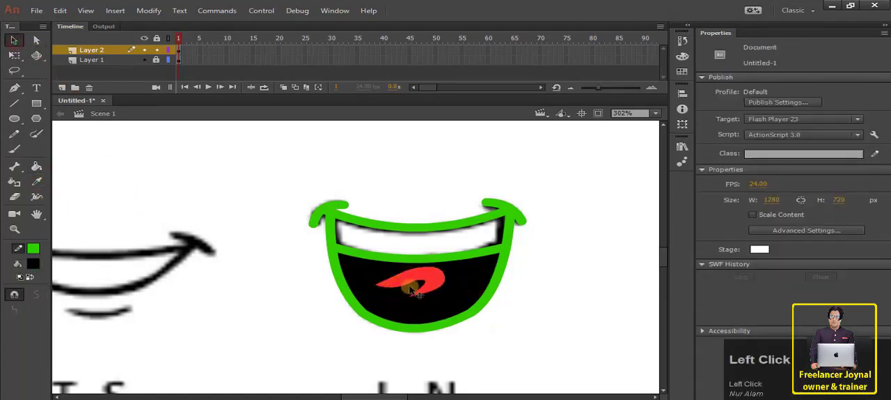
Reshape the edges of the L, N mouth's red tongue by bending them into smoother curves.
click(416, 285)
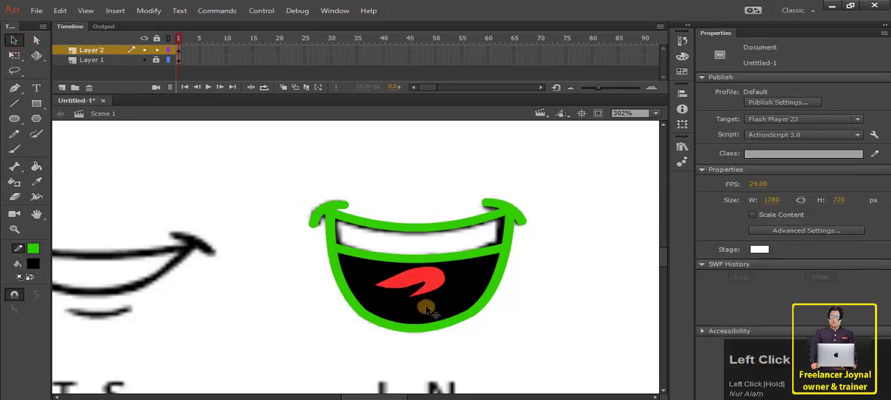
click(398, 281)
click(292, 280)
click(258, 276)
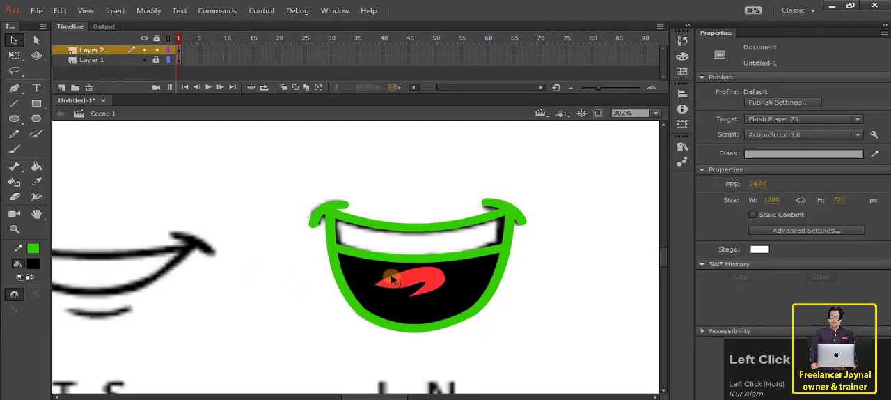
click(264, 300)
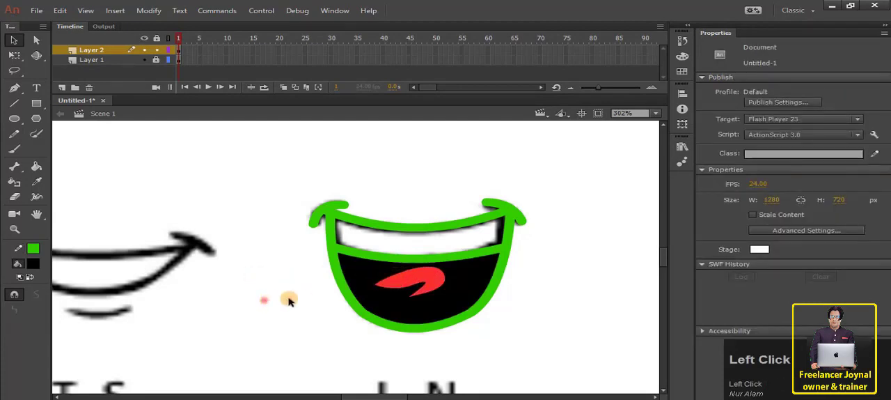
click(425, 280)
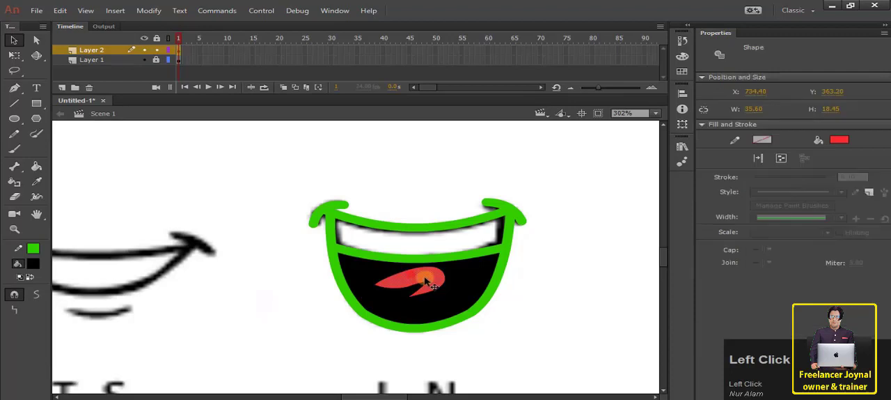
click(515, 278)
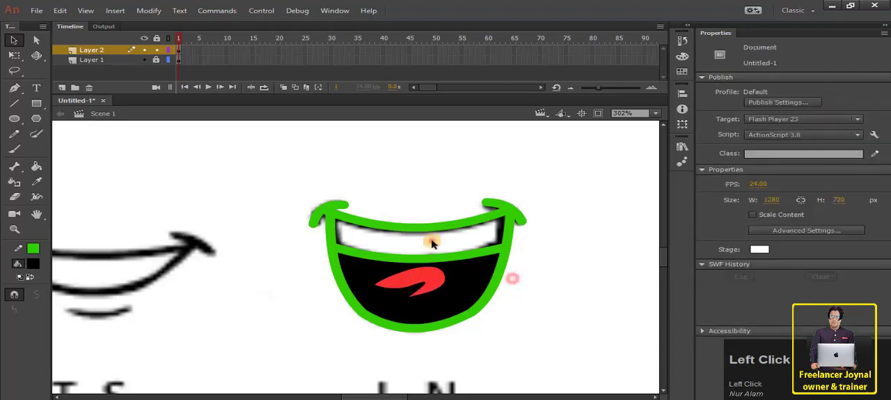
Fill the L, N mouth's teeth area with white sampled from the chart.
click(29, 184)
click(394, 244)
click(394, 244)
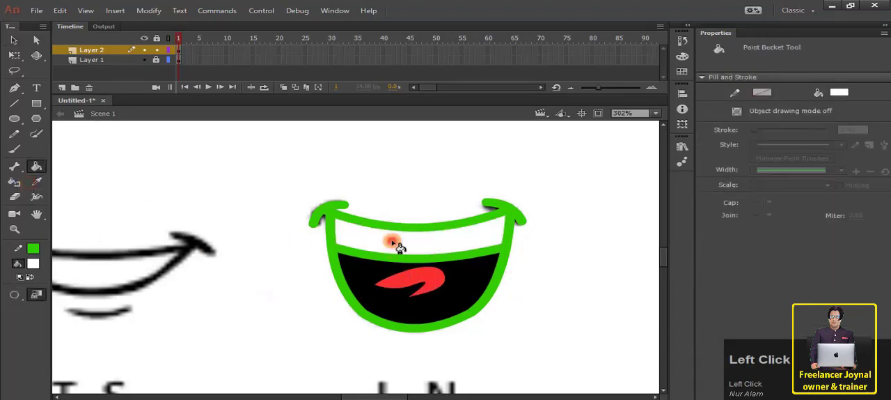
click(75, 171)
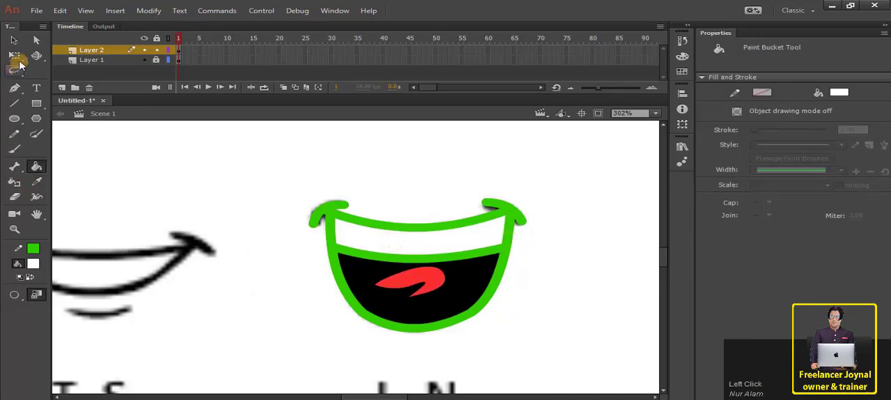
Recolour the L, N mouth's green outline to black.
click(14, 40)
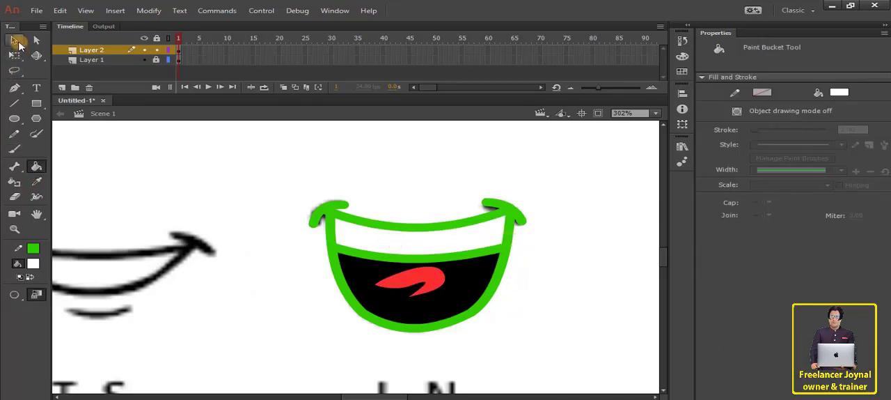
click(331, 213)
click(759, 159)
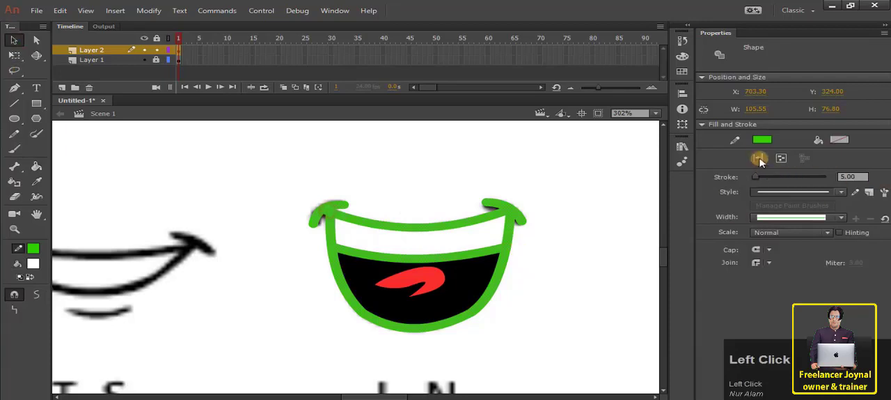
click(761, 140)
click(563, 182)
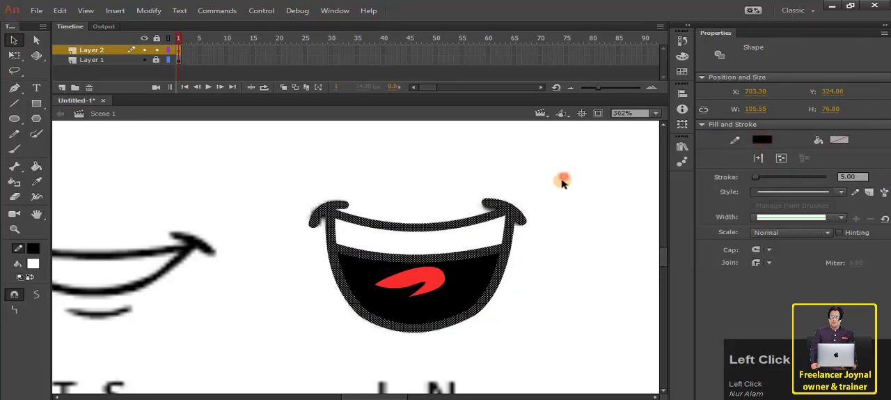
Select the whole traced L, N mouth and move it aside from the chart.
drag(581, 191, 253, 376)
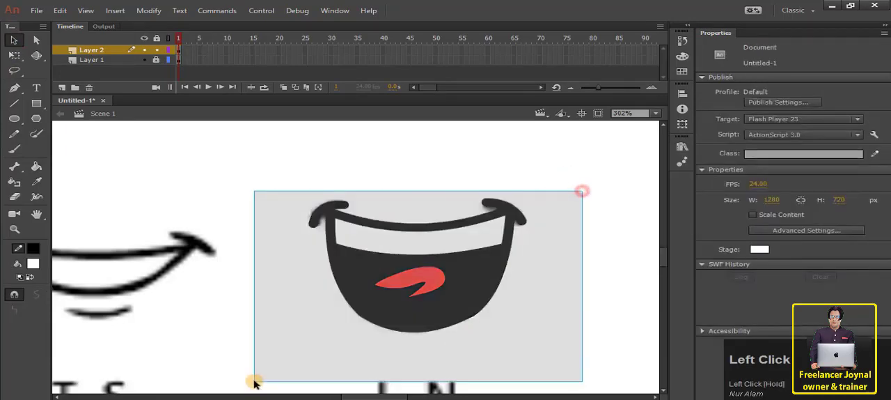
scroll(379, 315, down, 6)
scroll(240, 355, up, 7)
drag(429, 252, 400, 298)
Draw an oval with a black 2-point stroke over the U, Q mouth's opening.
scroll(405, 272, down, 3)
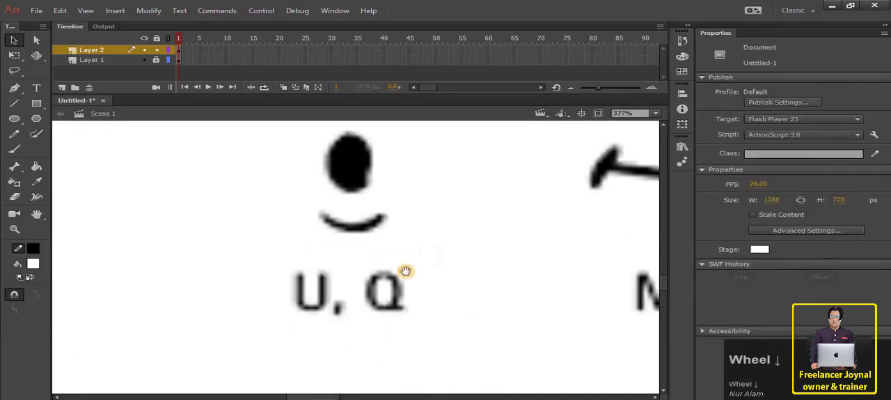
scroll(400, 271, up, 3)
scroll(401, 272, down, 3)
click(15, 118)
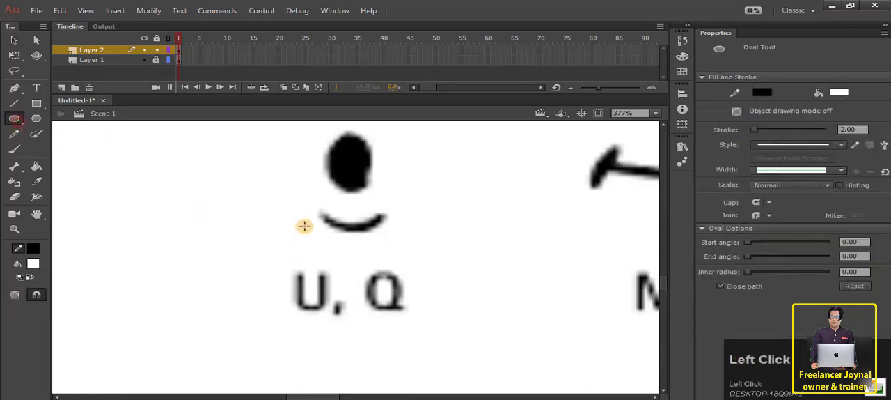
scroll(332, 224, up, 3)
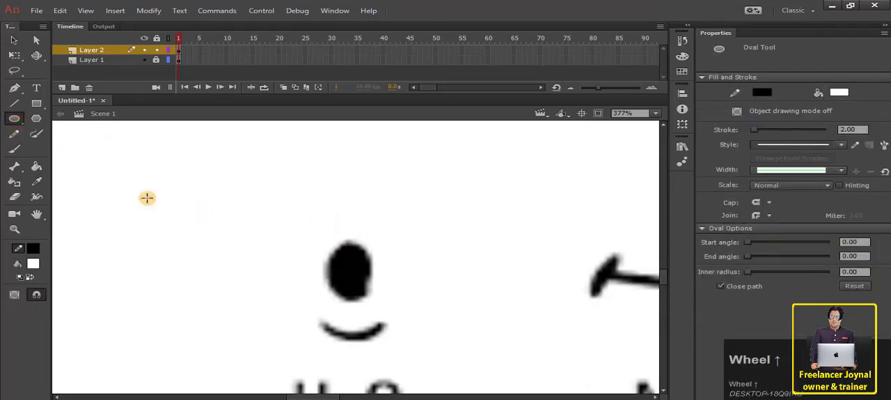
drag(326, 240, 369, 300)
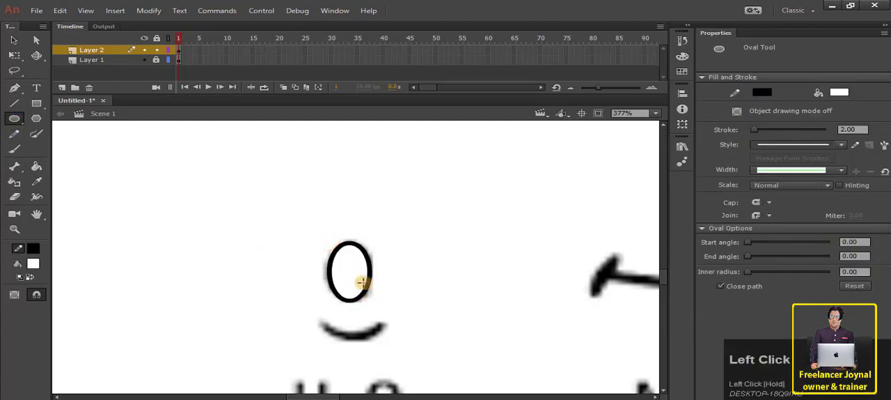
Delete the oval's stroke and recolour its fill black.
key(v)
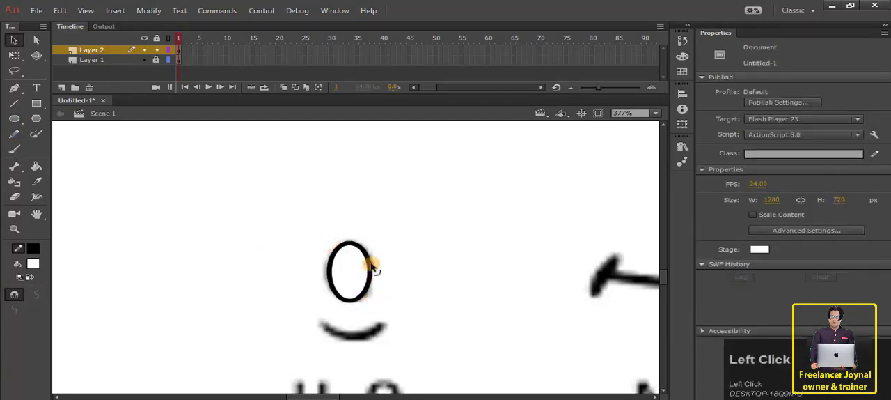
click(371, 264)
click(371, 266)
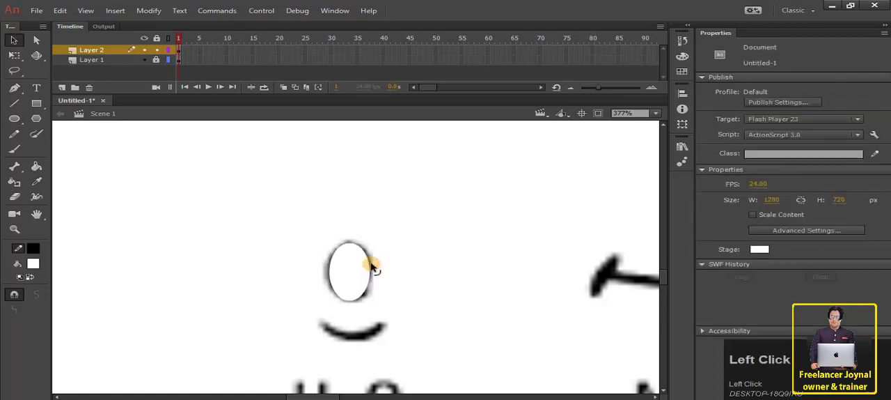
click(352, 270)
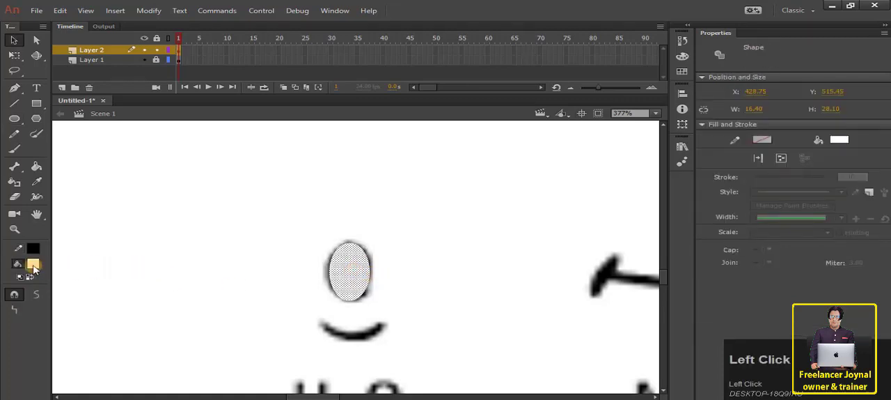
click(32, 264)
click(81, 300)
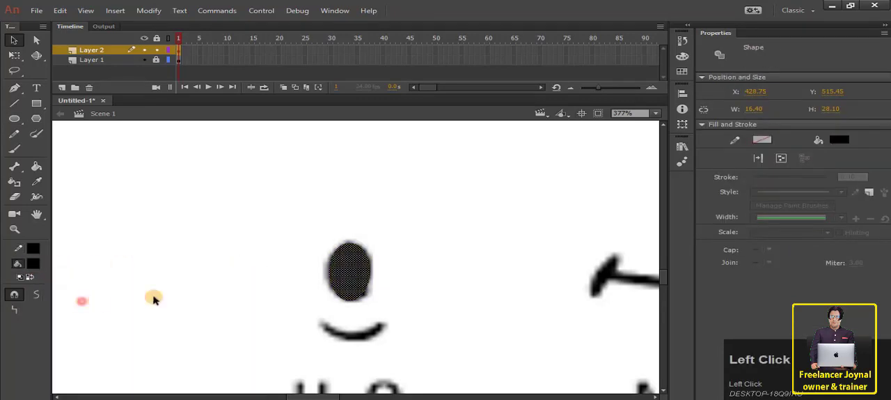
click(222, 272)
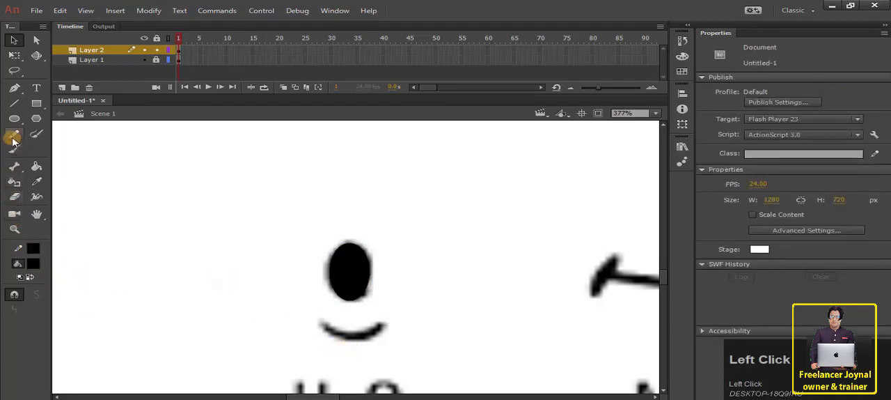
Trace the lip line below the U, Q mouth, bend it into a curve and taper its ends with the Width tool.
click(14, 103)
drag(320, 326, 357, 343)
key(v)
key(u)
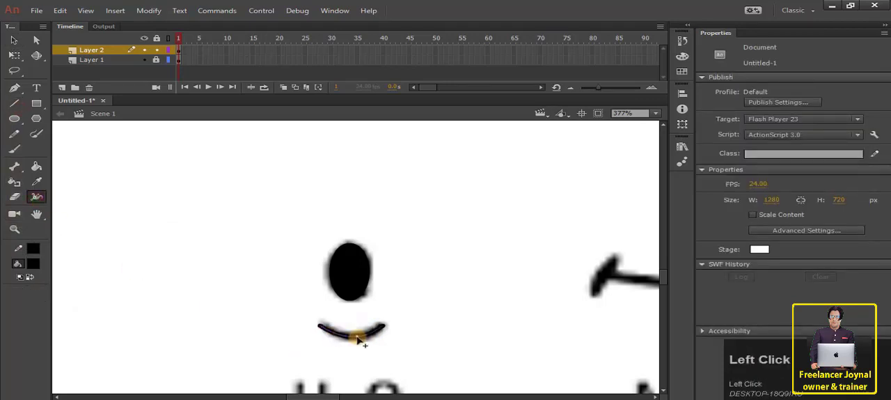
mouse_move(357, 337)
mouse_down()
mouse_move(347, 352)
mouse_move(348, 318)
mouse_move(462, 281)
mouse_up()
key(v)
Move the traced U, Q mouth to the end of the column of finished mouths beside the chart.
click(353, 342)
ctrl+scroll(361, 335, down, 5)
drag(417, 268, 318, 294)
click(350, 298)
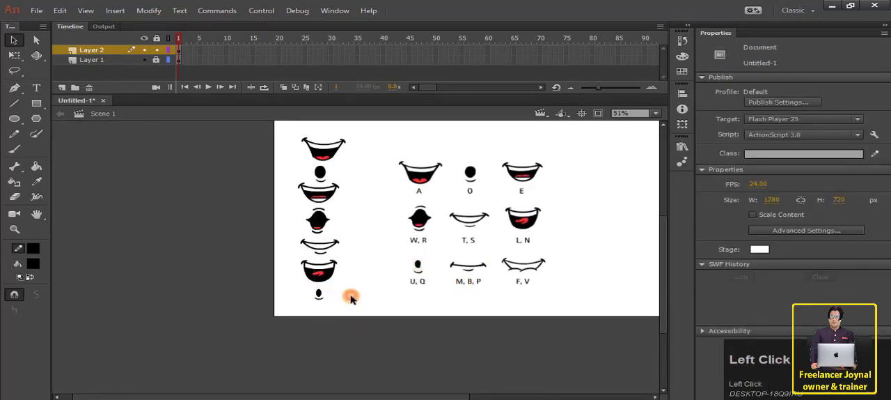
Trace the M, B, P mouth's two corner strokes with black lines of stroke 5 and bend them to match the chart.
scroll(350, 299, up, 7)
drag(508, 271, 292, 276)
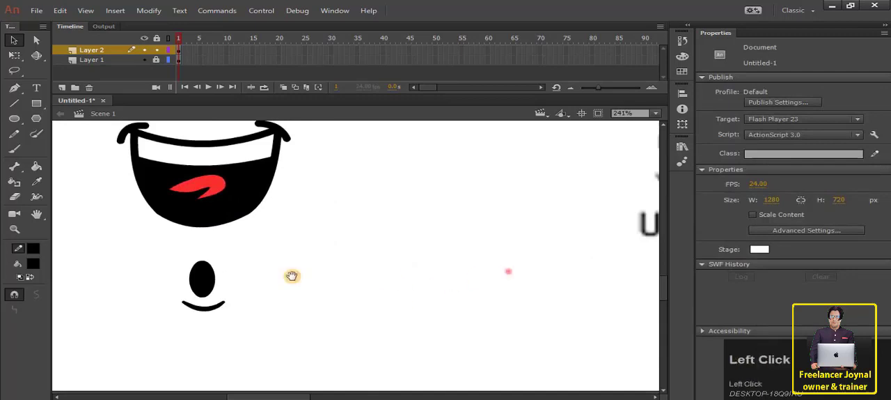
drag(556, 280, 195, 336)
drag(419, 295, 513, 308)
scroll(513, 309, up, 1)
drag(256, 214, 536, 351)
click(530, 348)
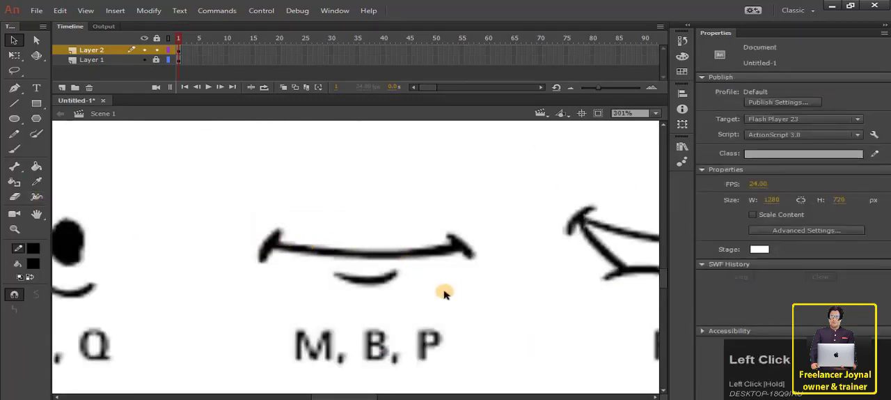
click(14, 103)
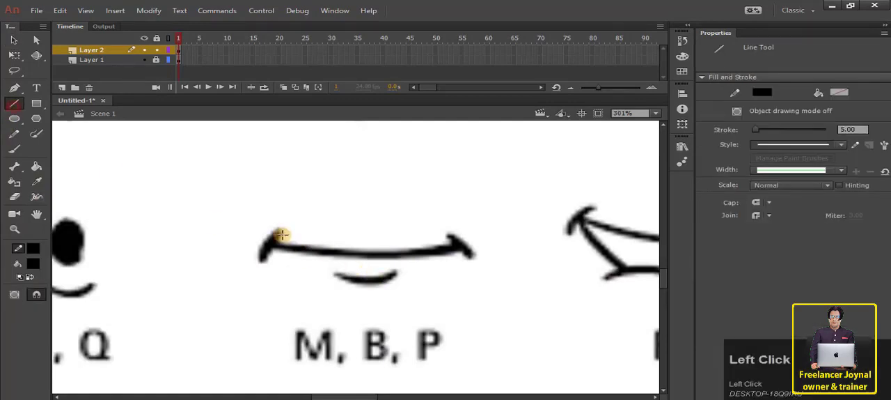
drag(279, 231, 260, 253)
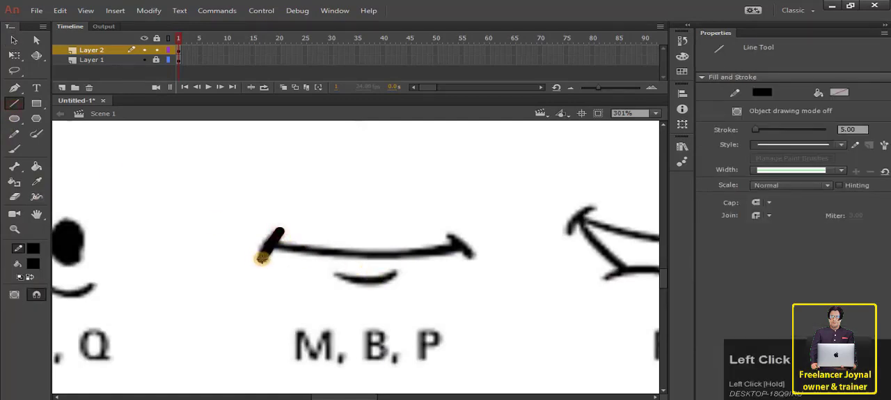
drag(446, 234, 465, 255)
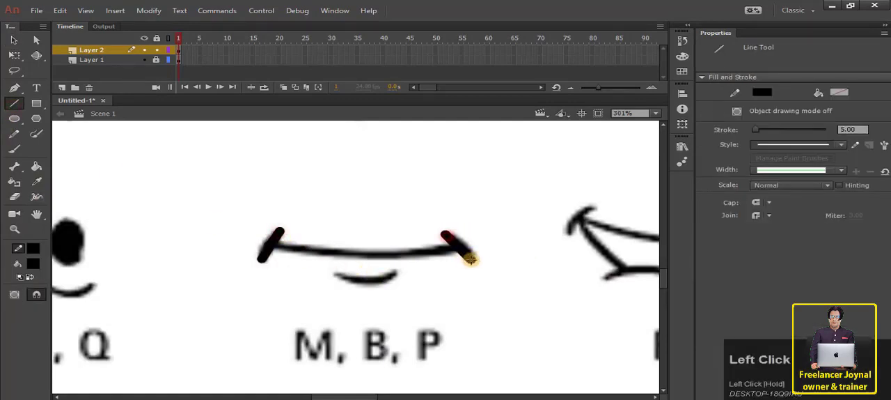
key(v)
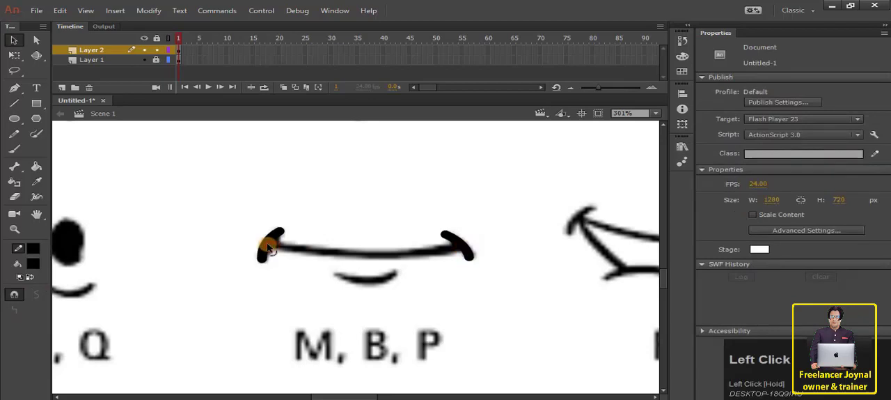
Trace the M, B, P mouth's main line and the short lip line below it, bending both into downward curves.
key(n)
mouse_move(269, 246)
mouse_down()
mouse_move(464, 248)
mouse_move(457, 245)
mouse_up()
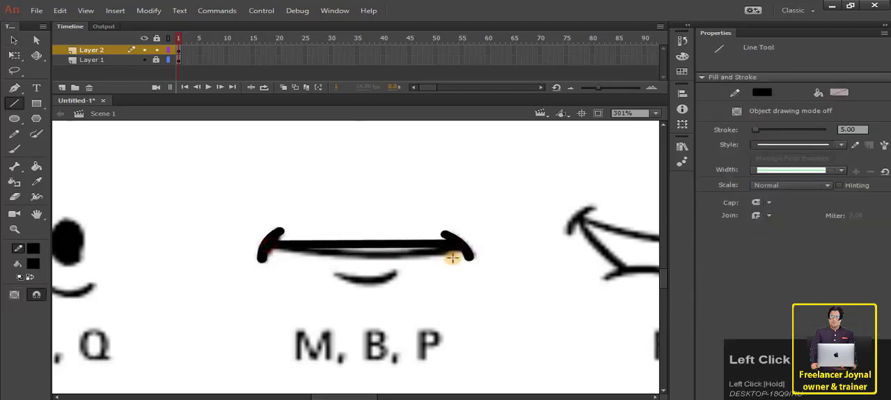
key(v)
drag(378, 243, 390, 261)
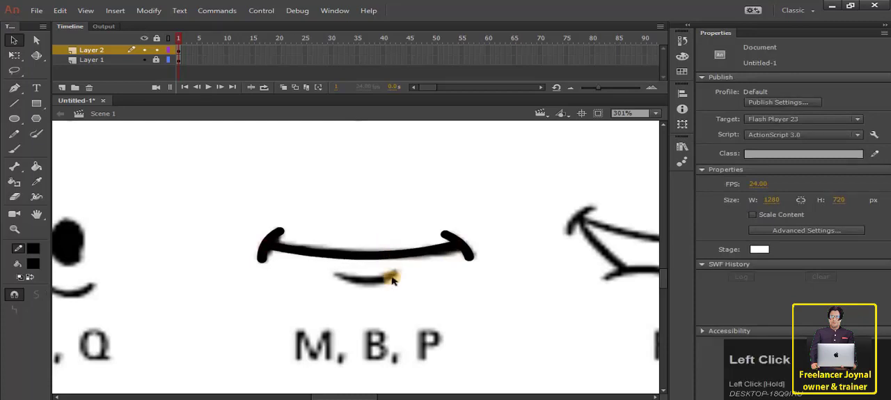
key(n)
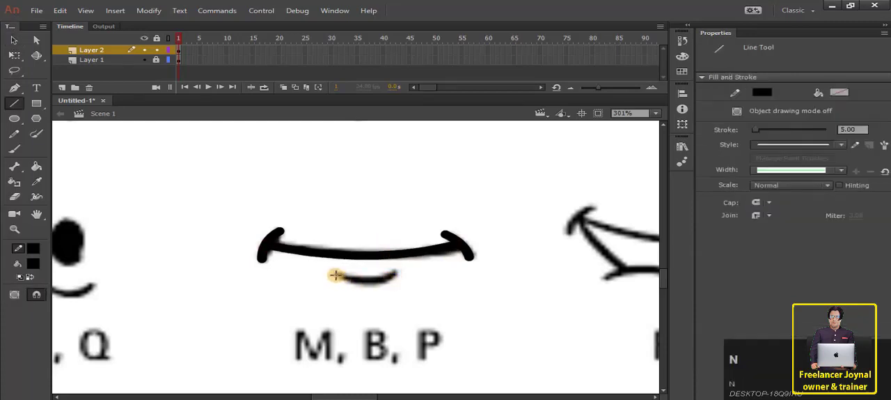
drag(334, 275, 371, 285)
key(v)
Select the whole traced M, B, P mouth and move it below the traced U, Q mouth in the finished column.
scroll(371, 288, down, 2)
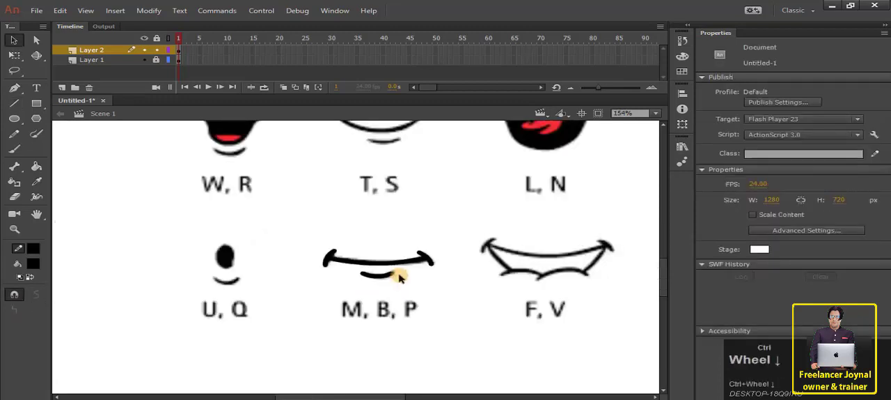
scroll(400, 279, up, 2)
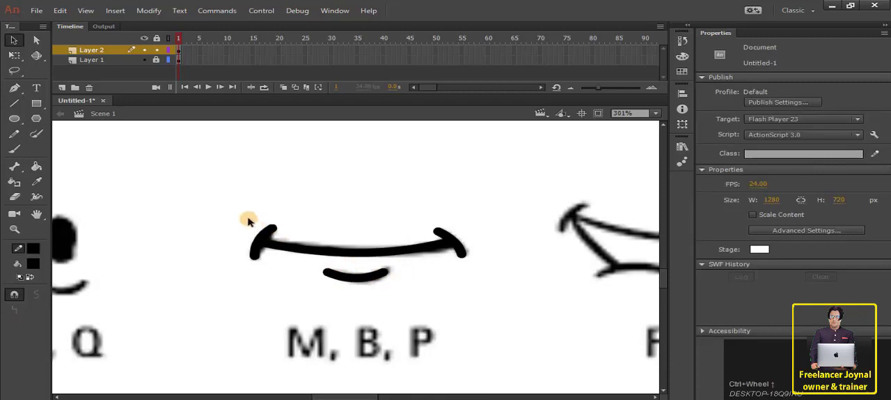
drag(241, 213, 528, 338)
ctrl+scroll(429, 306, down, 2)
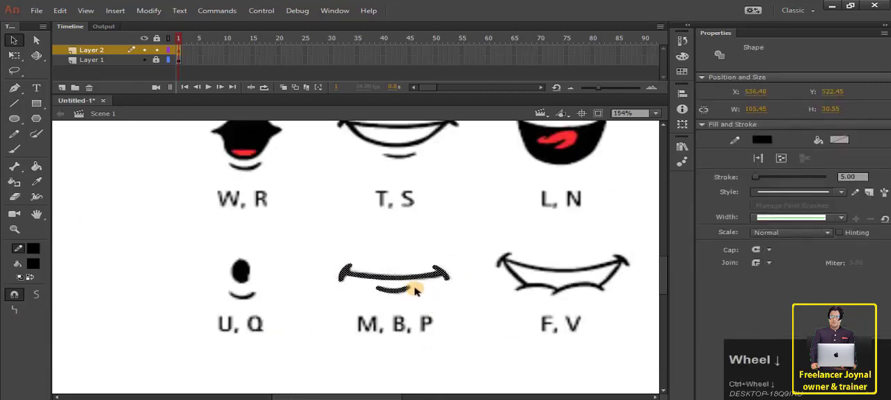
ctrl+scroll(415, 291, down, 3)
drag(405, 283, 224, 333)
click(276, 307)
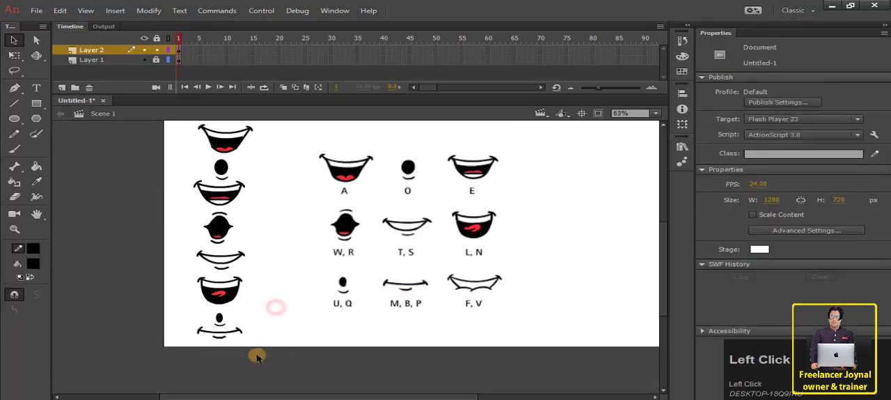
drag(256, 354, 171, 119)
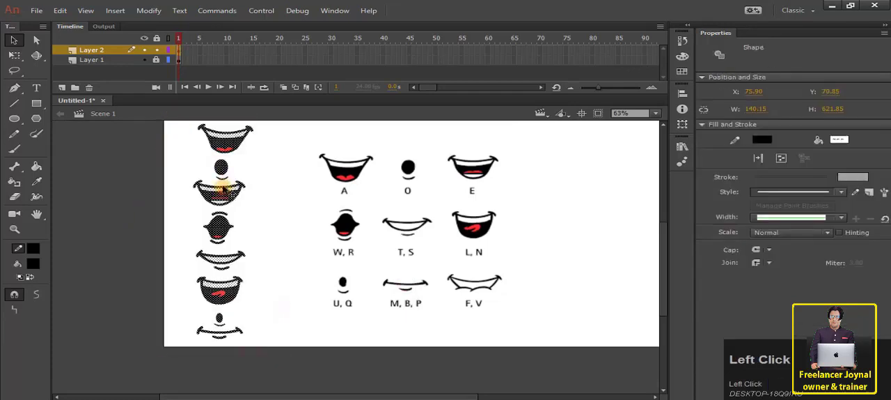
Trace the F, V mouth's two corner strokes with black lines of stroke 5 and bend them to match the chart.
scroll(236, 191, up, 2)
ctrl+scroll(324, 246, up, 3)
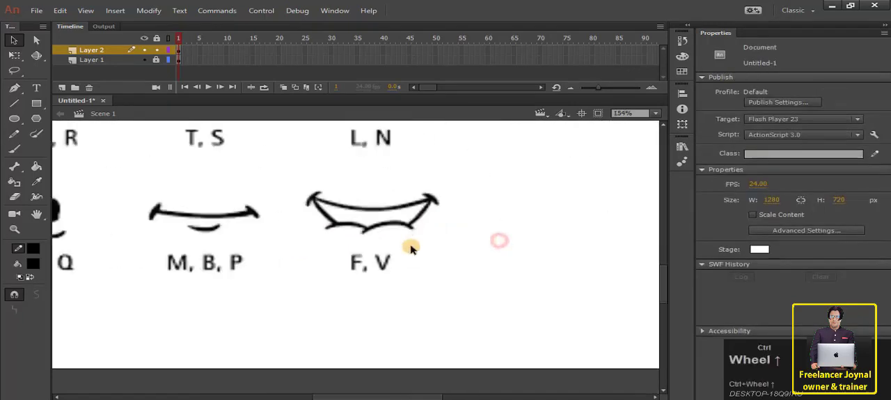
ctrl+scroll(411, 248, up, 1)
drag(339, 201, 398, 274)
click(17, 104)
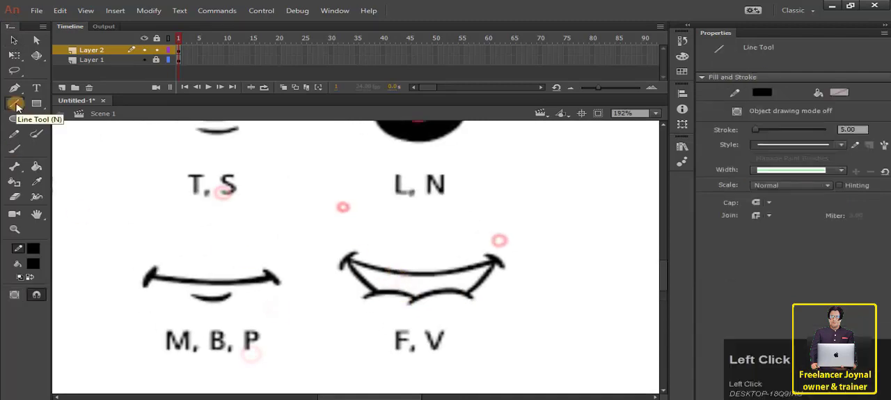
ctrl+scroll(357, 250, up, 3)
mouse_move(359, 251)
mouse_down()
mouse_move(331, 282)
mouse_move(336, 261)
mouse_up()
key(v)
key(n)
drag(607, 257, 640, 277)
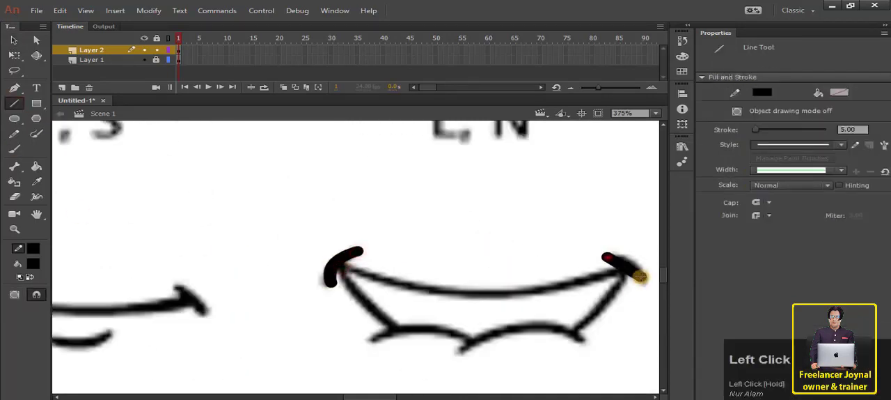
key(v)
Draw the F, V mouth's upper lip line between the two corner strokes and bend it into a downward curve.
key(n)
drag(331, 261, 636, 265)
key(v)
drag(512, 266, 505, 298)
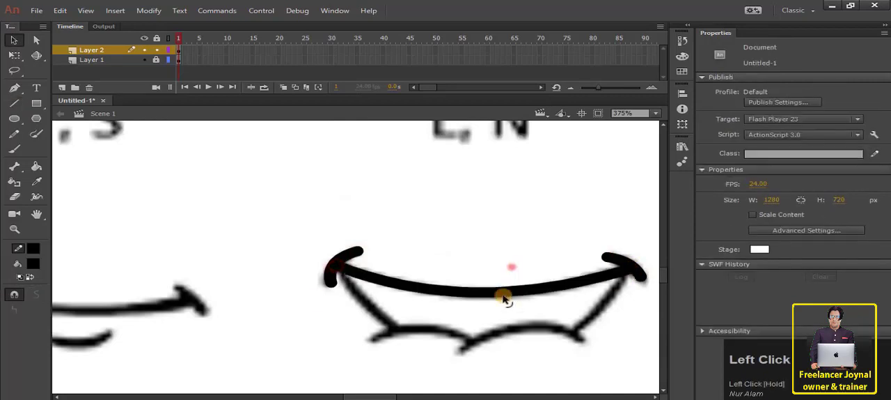
Trace the F, V mouth's left side and left lower-lip arc, bending both lines to follow the chart.
key(n)
drag(339, 267, 393, 327)
key(v)
drag(370, 302, 364, 305)
key(n)
mouse_move(371, 340)
mouse_down()
mouse_move(468, 340)
mouse_move(418, 327)
mouse_up()
key(v)
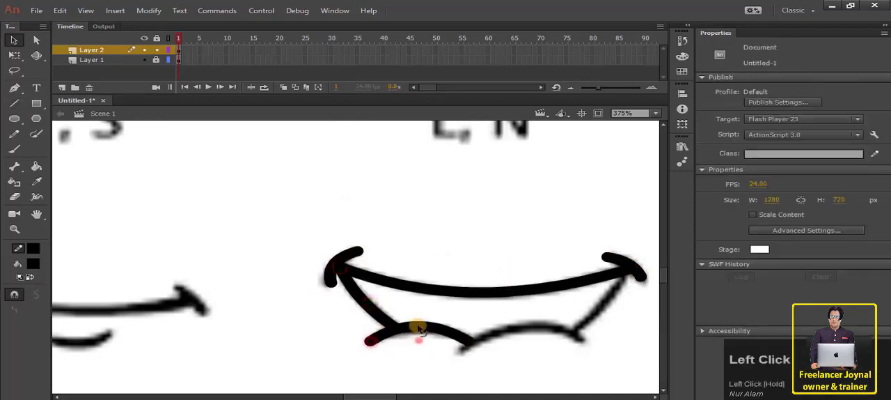
Trace the F, V mouth's right lower-lip arc and right side with lines bent to follow the chart.
key(n)
drag(460, 350, 581, 340)
key(v)
drag(528, 346, 527, 326)
key(n)
drag(572, 337, 625, 268)
key(v)
Display Layer 2 as outlines and adjust the line ends where the F, V mouth's side and lower-lip arcs meet.
click(169, 51)
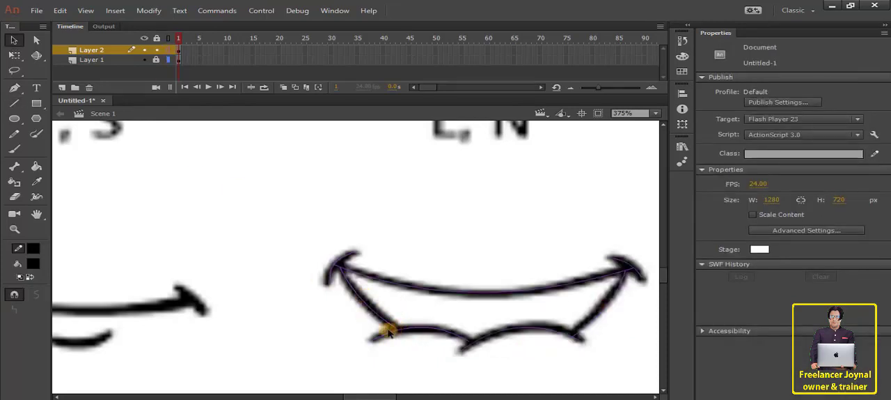
ctrl+scroll(388, 333, up, 2)
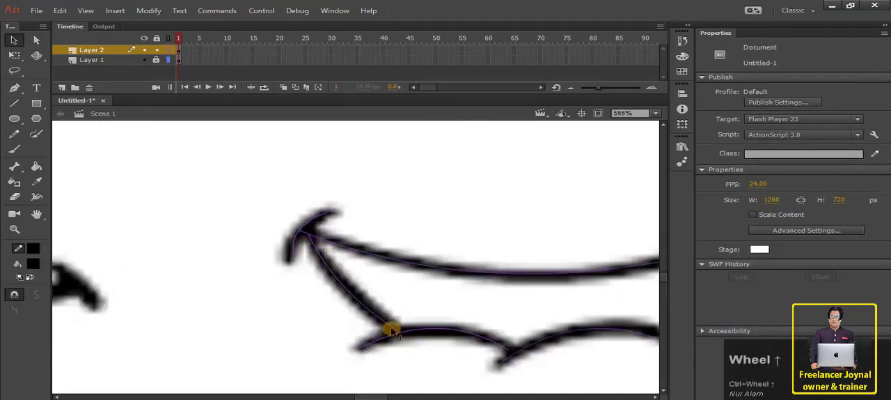
drag(391, 332, 397, 335)
key(space)
drag(582, 310, 437, 280)
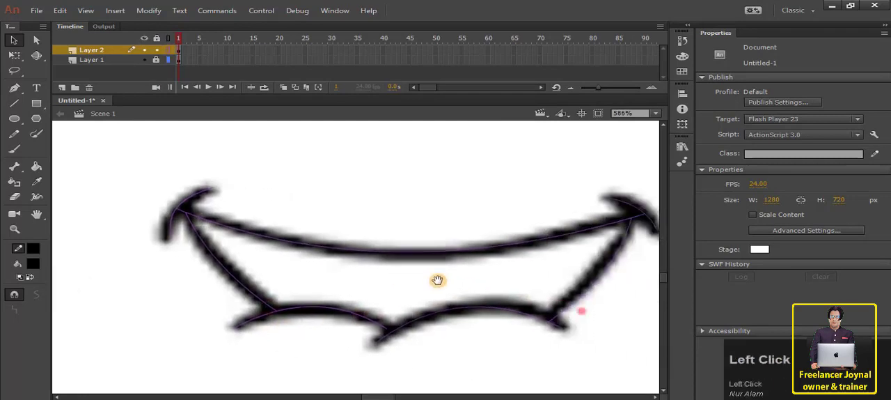
click(366, 325)
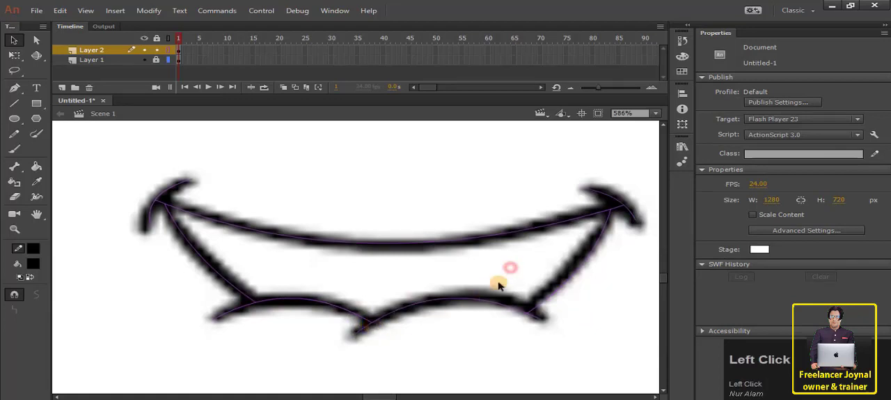
scroll(261, 257, down, 1)
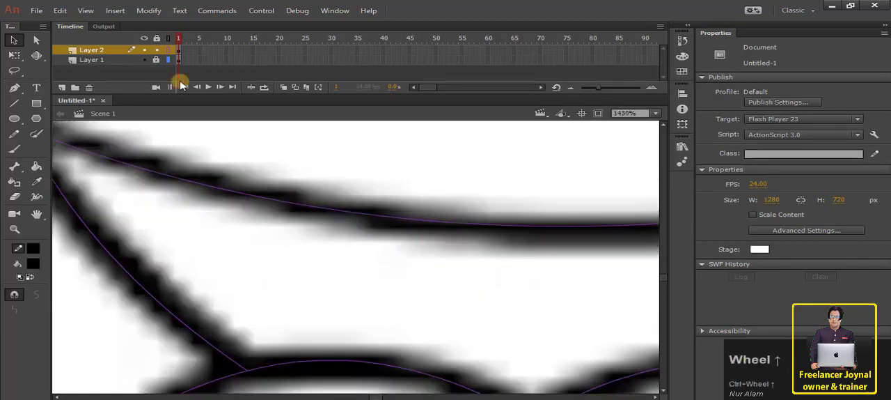
Turn off outline display for Layer 2 and fill the inside of the F, V mouth with white.
click(173, 61)
click(301, 235)
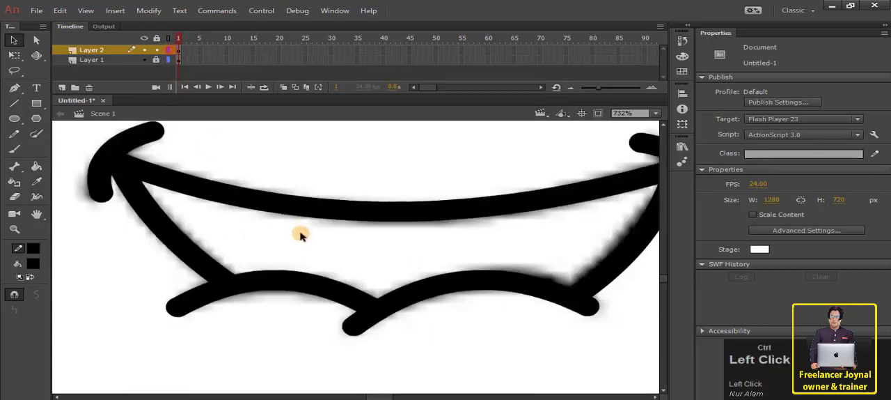
scroll(301, 235, down, 2)
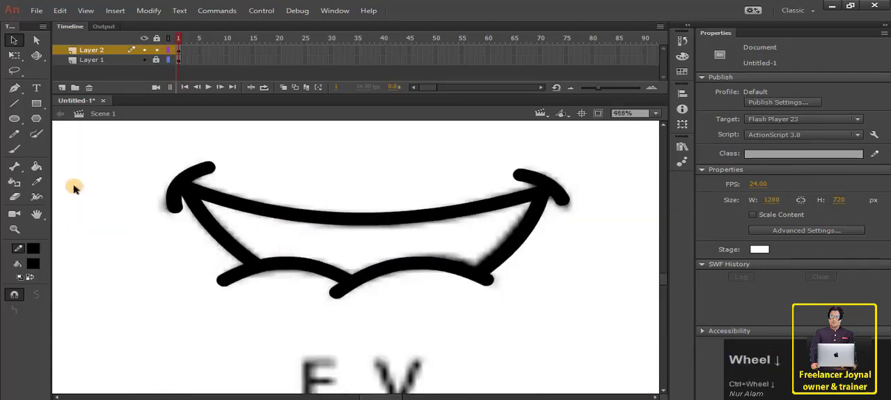
click(36, 183)
click(324, 231)
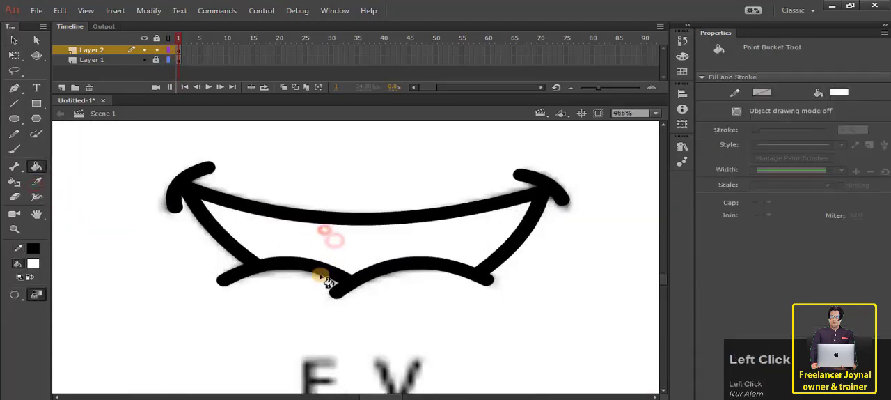
Move the finished F, V mouth beside the chart, below the other traced mouths in the column.
scroll(323, 273, down, 5)
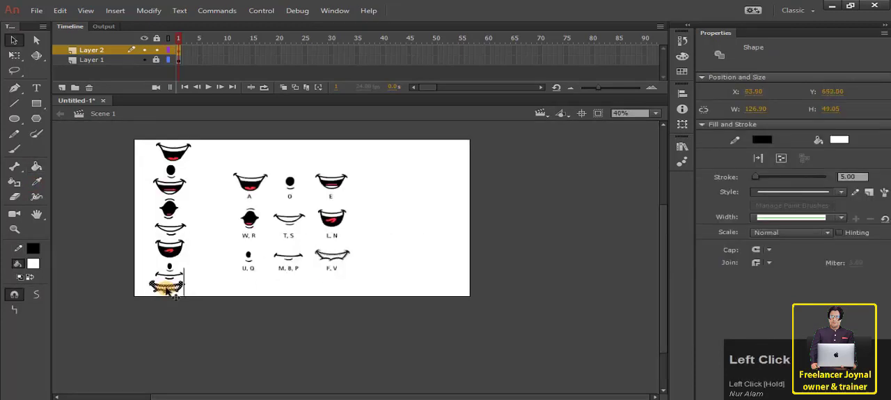
click(217, 285)
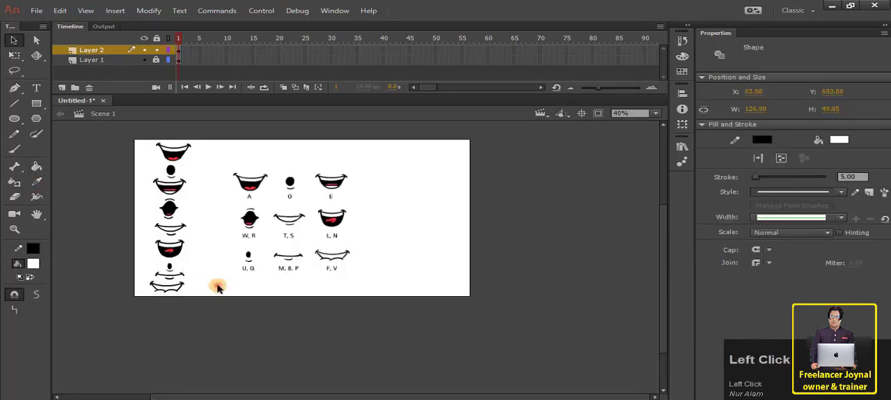
Lock Layer 2, which holds the traced mouths.
scroll(202, 268, up, 4)
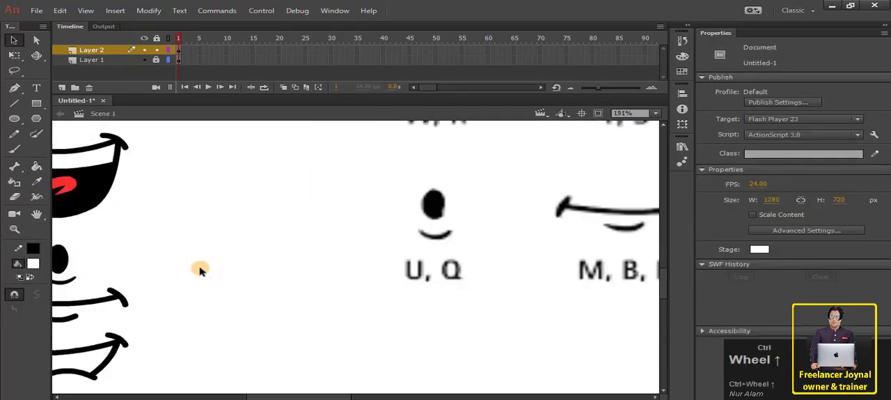
scroll(200, 270, down, 2)
drag(200, 270, 311, 289)
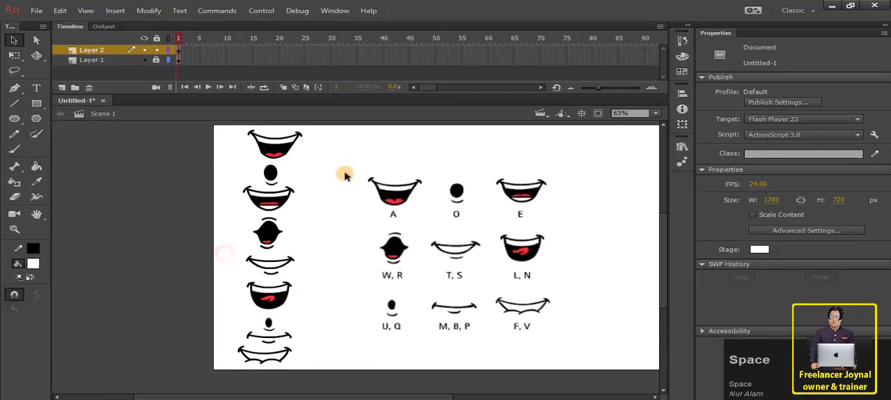
click(394, 238)
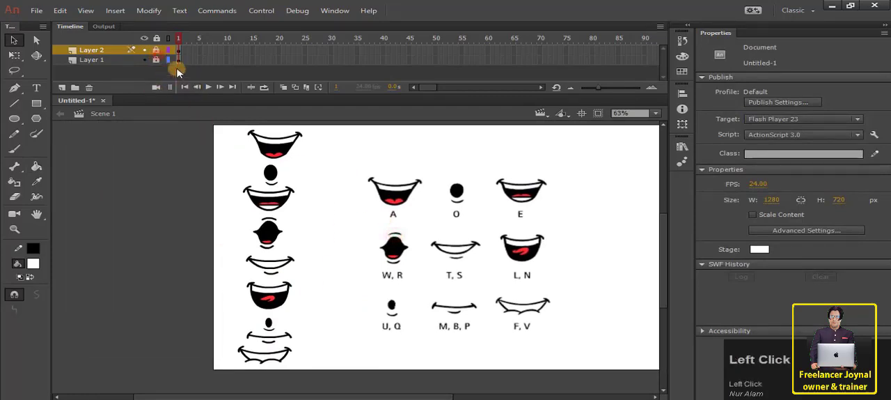